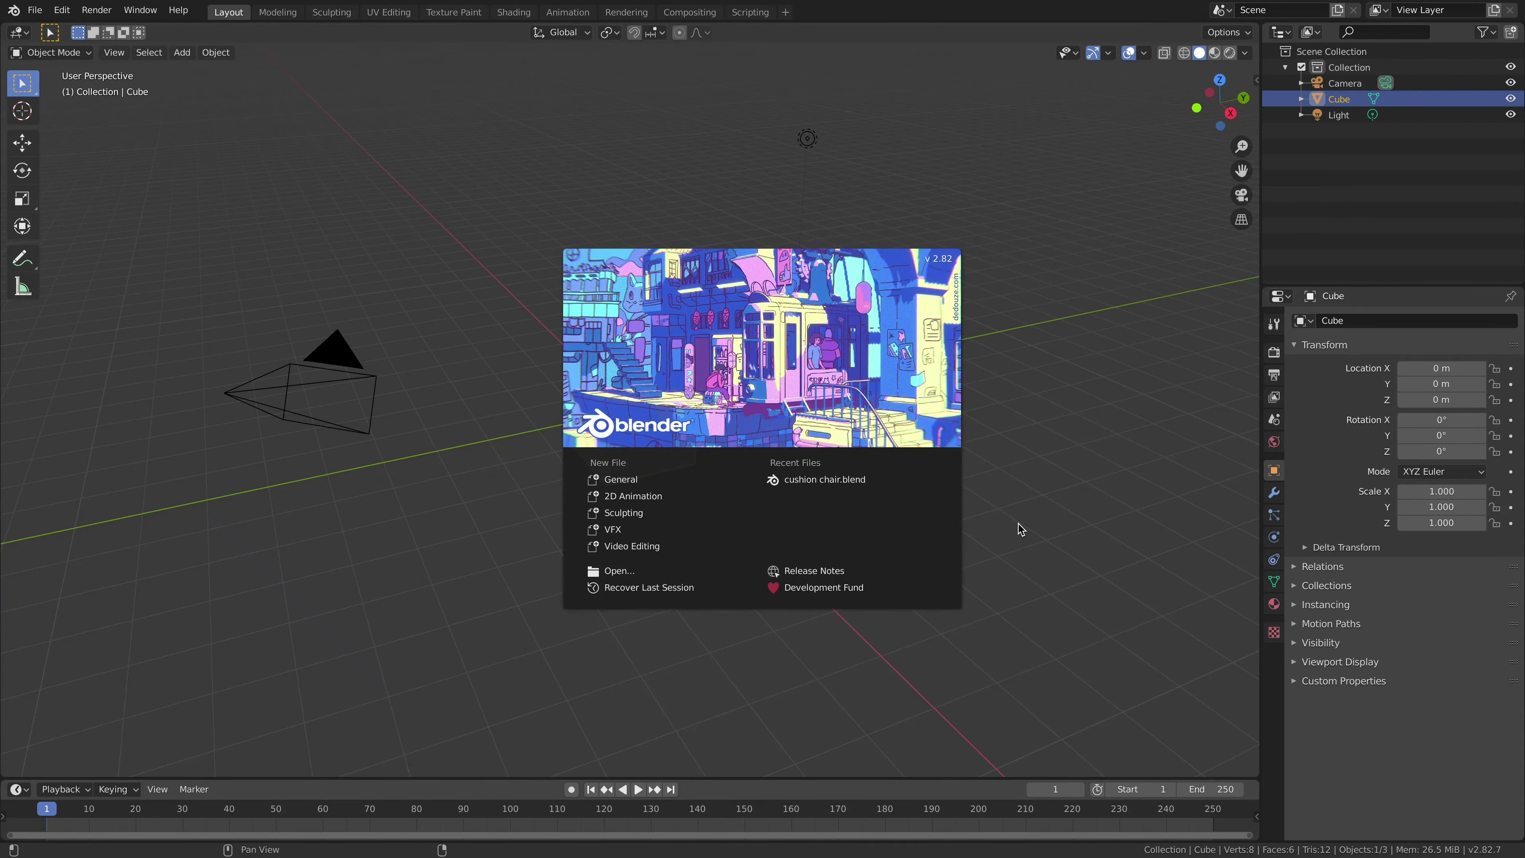
- Dismiss the start screen and delete the default cube from the scene
click(1021, 529)
key(x)
click(937, 508)
- Add a plane mesh at the origin and scale it up to about 3.64
click(183, 54)
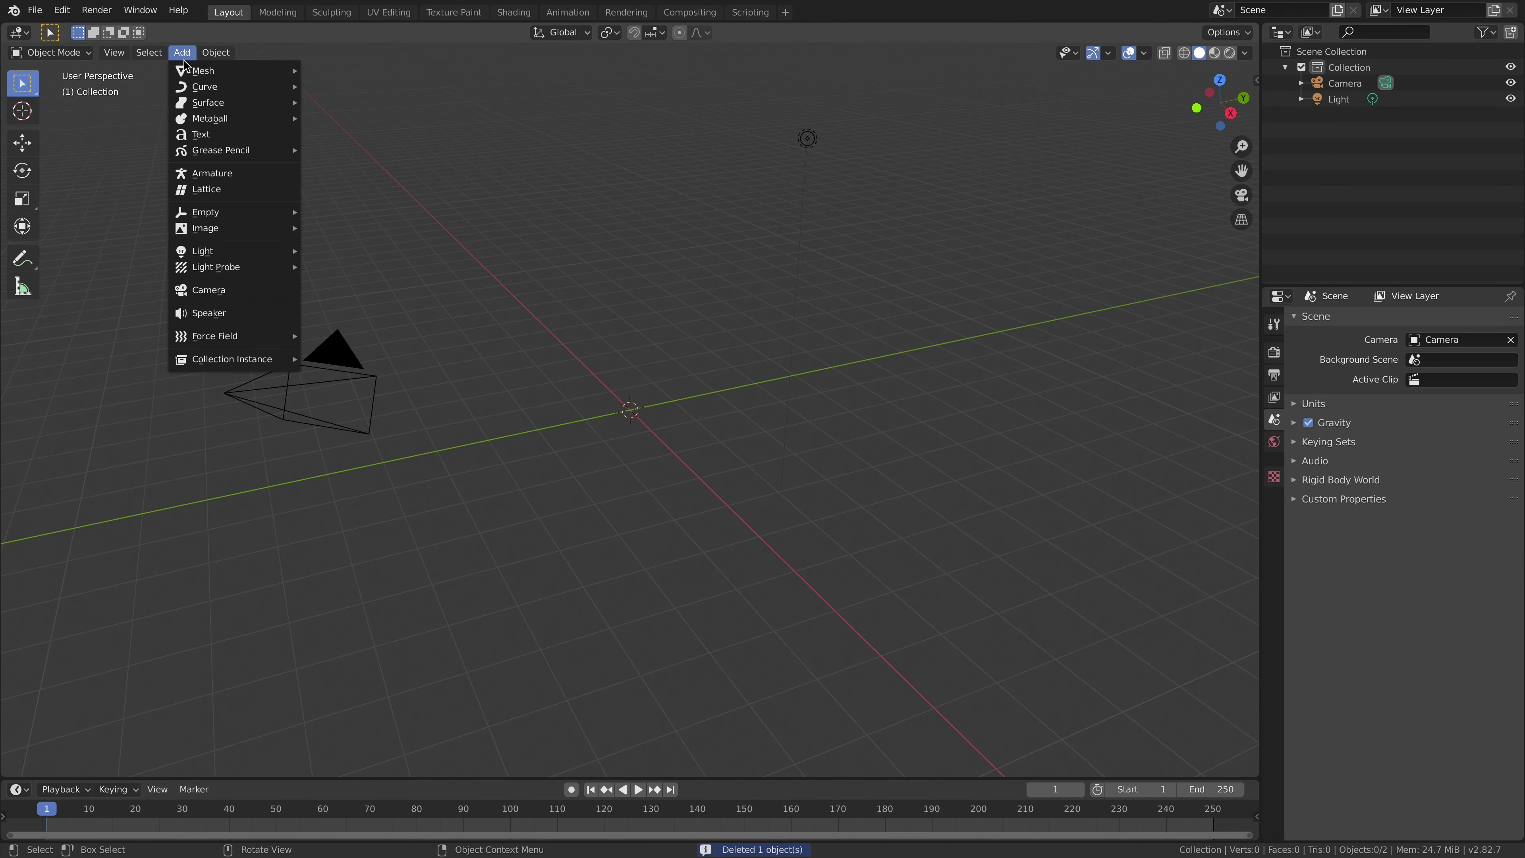
mouse_move(201, 71)
click(340, 70)
key(s)
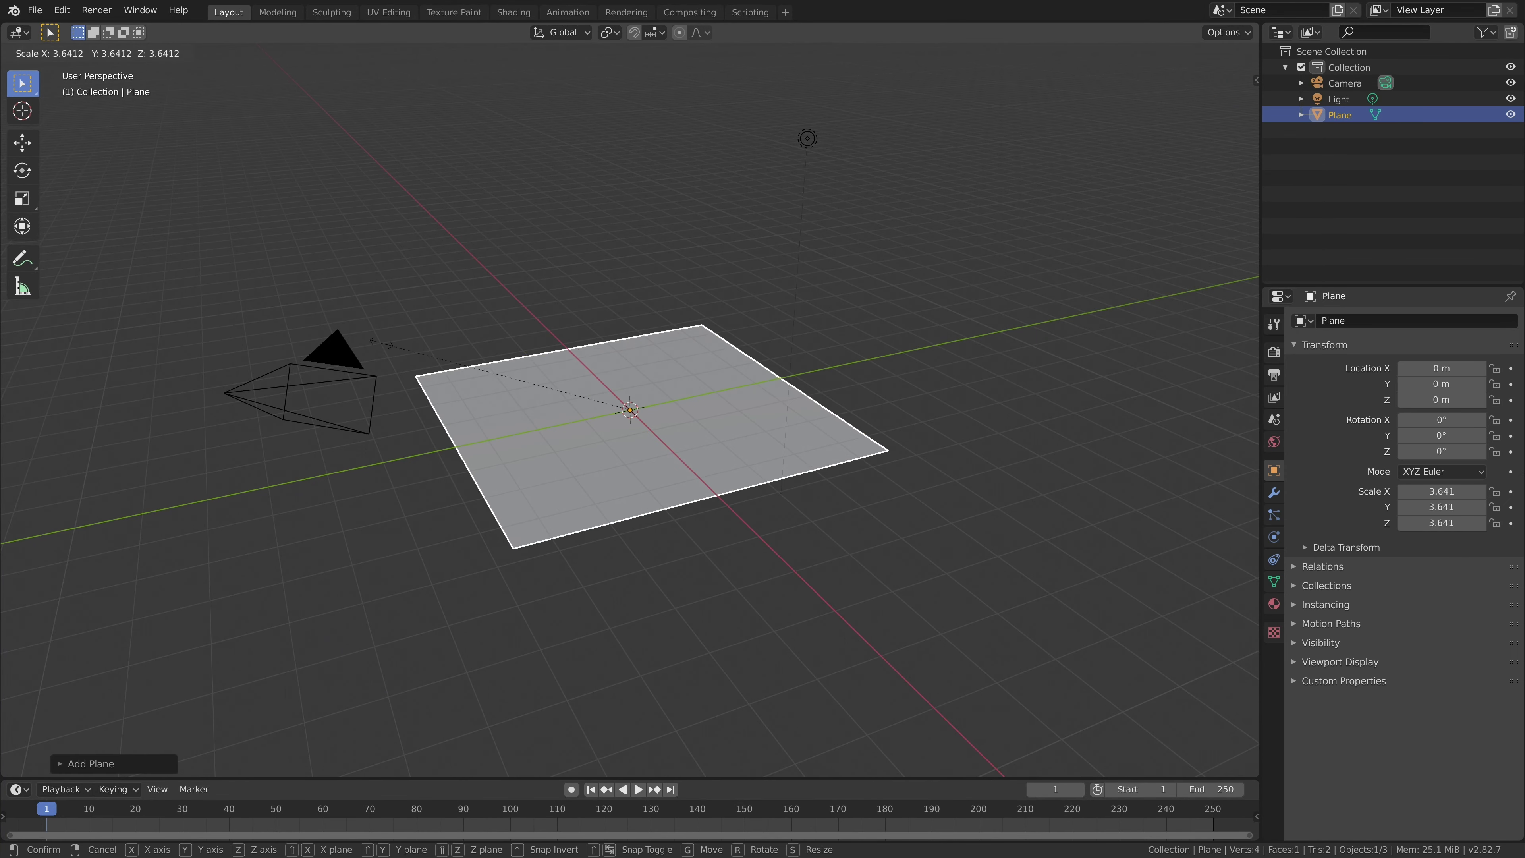
click(342, 450)
- Subdivide the plane in Edit Mode with 40 cuts
click(52, 52)
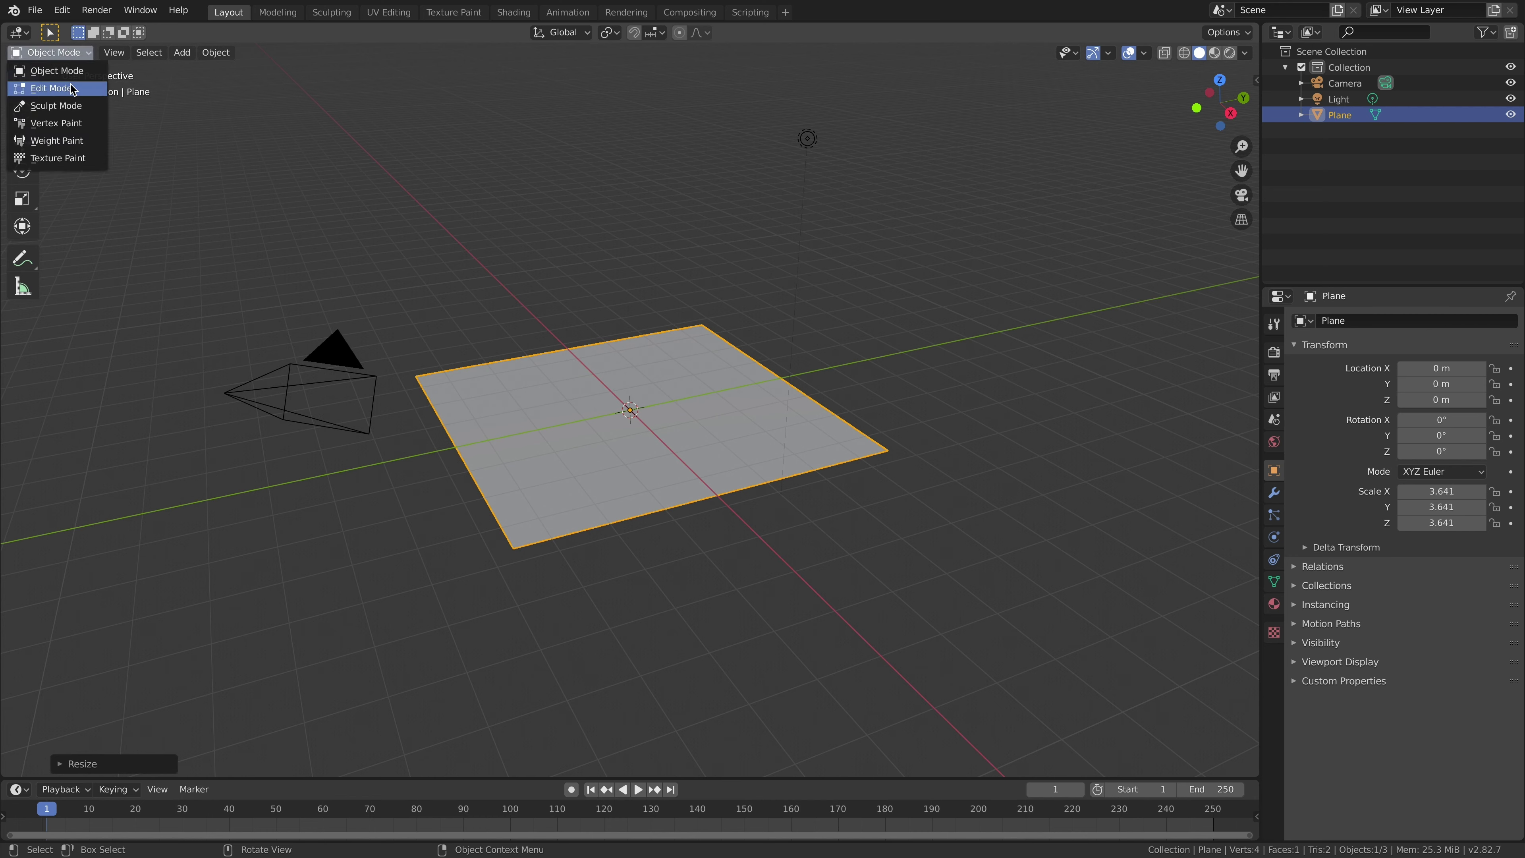
click(51, 73)
right_click(390, 307)
click(385, 325)
click(133, 772)
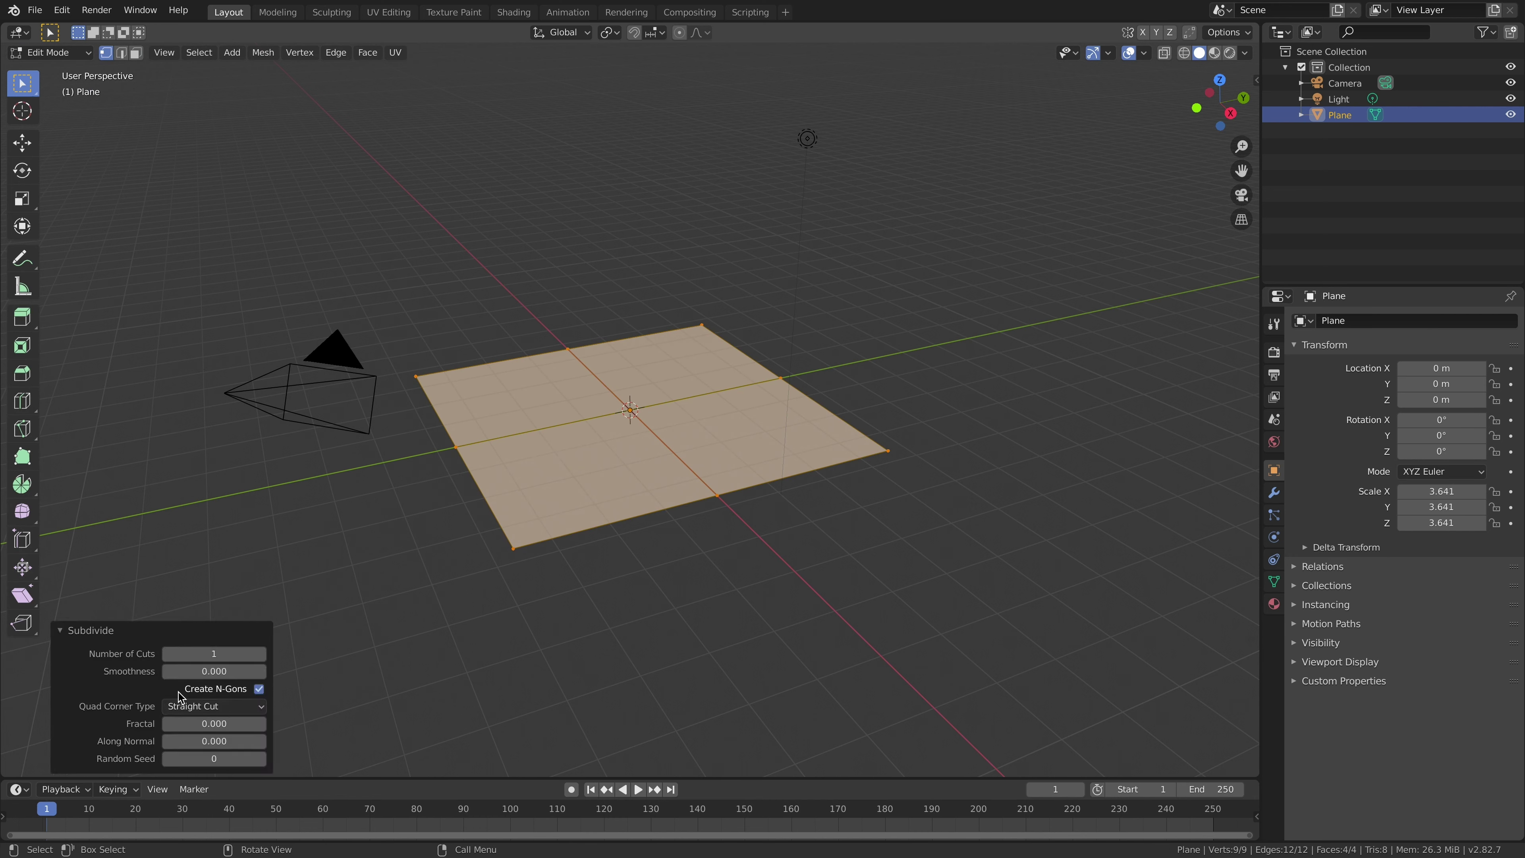
click(193, 660)
text(40)
key(Return)
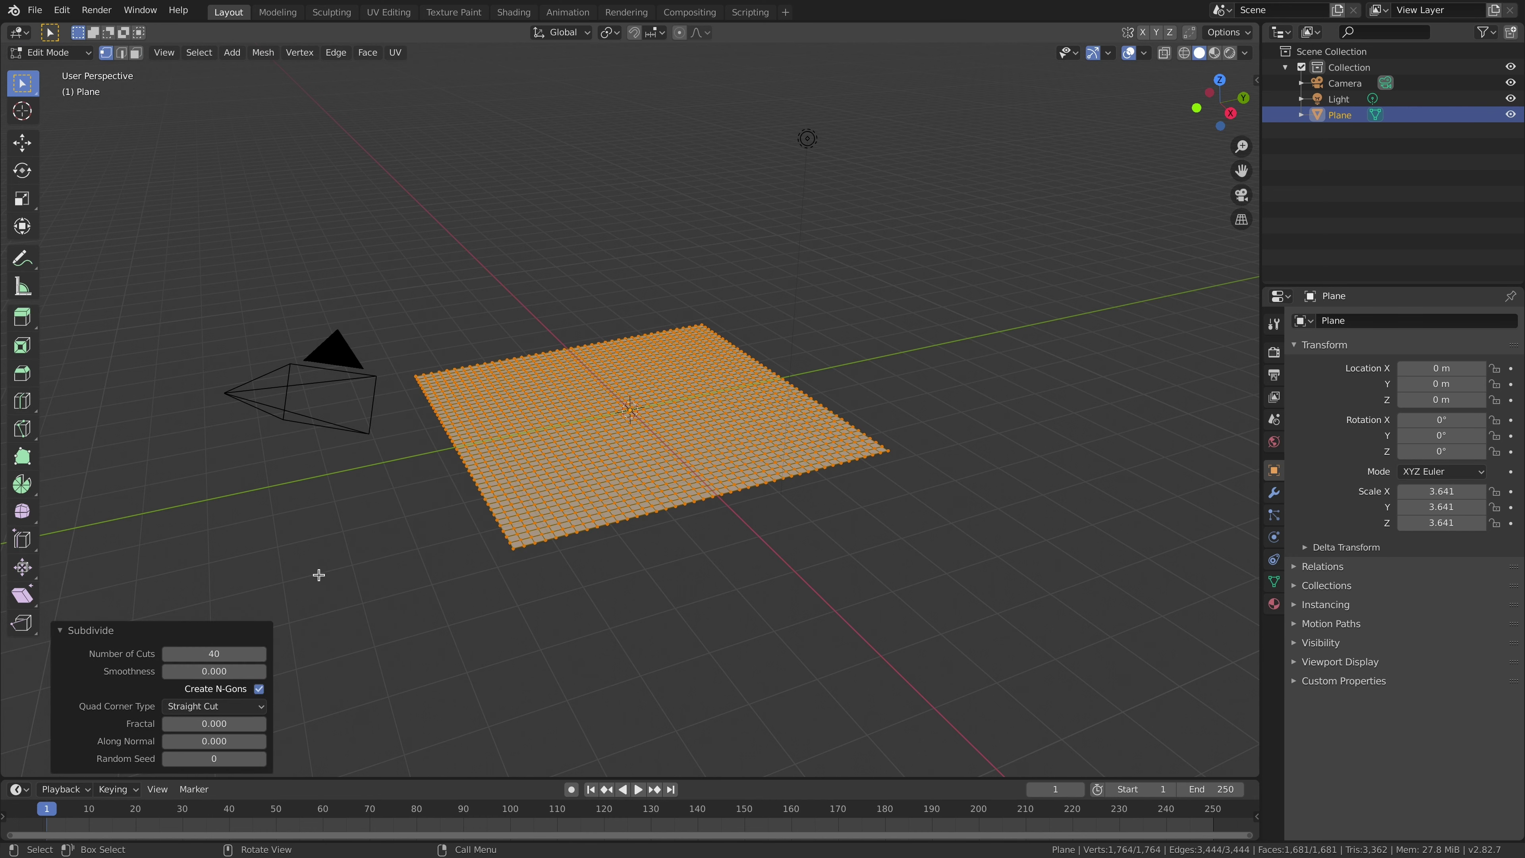
- Extrude all faces of the plane upward about 0.145 m and select the whole mesh
click(343, 567)
key(a)
key(e)
click(389, 534)
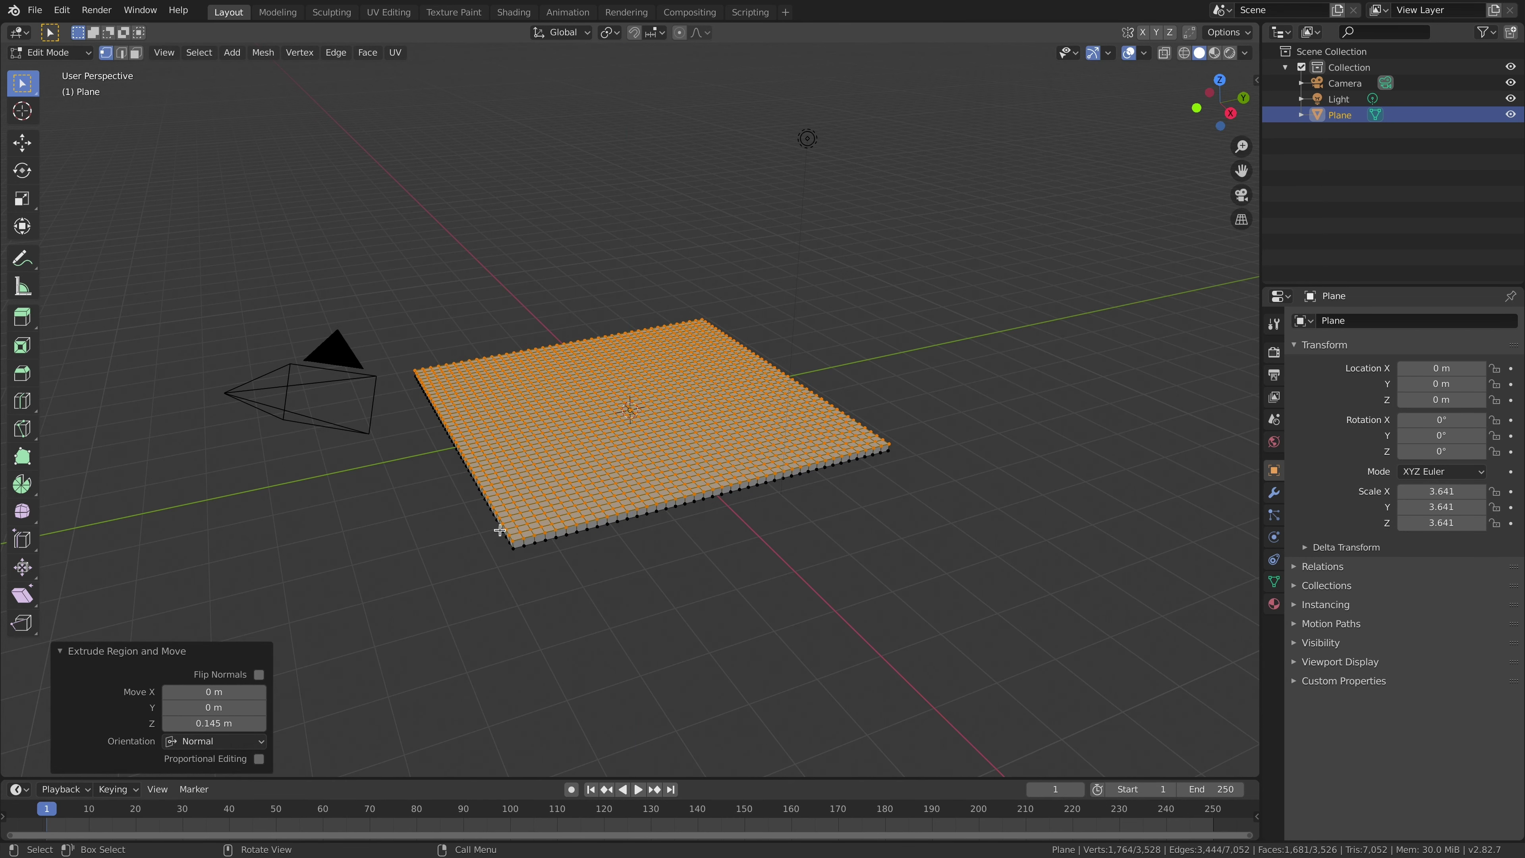
key(a)
- Add Cloth physics to the slab and enable Pressure with a value of 1
click(1274, 537)
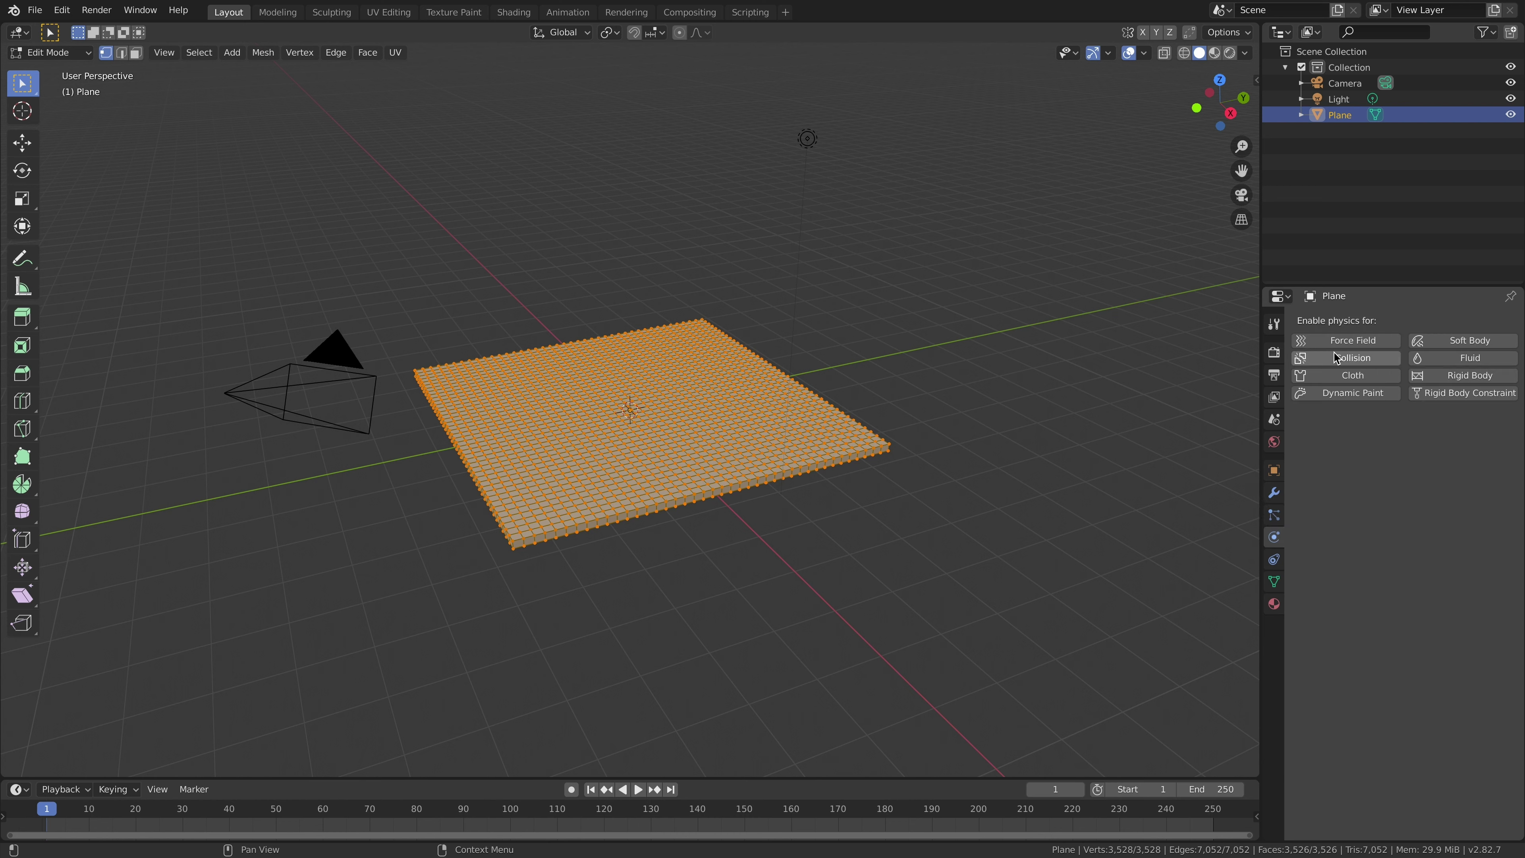
click(1342, 376)
scroll(1407, 520, down, 10)
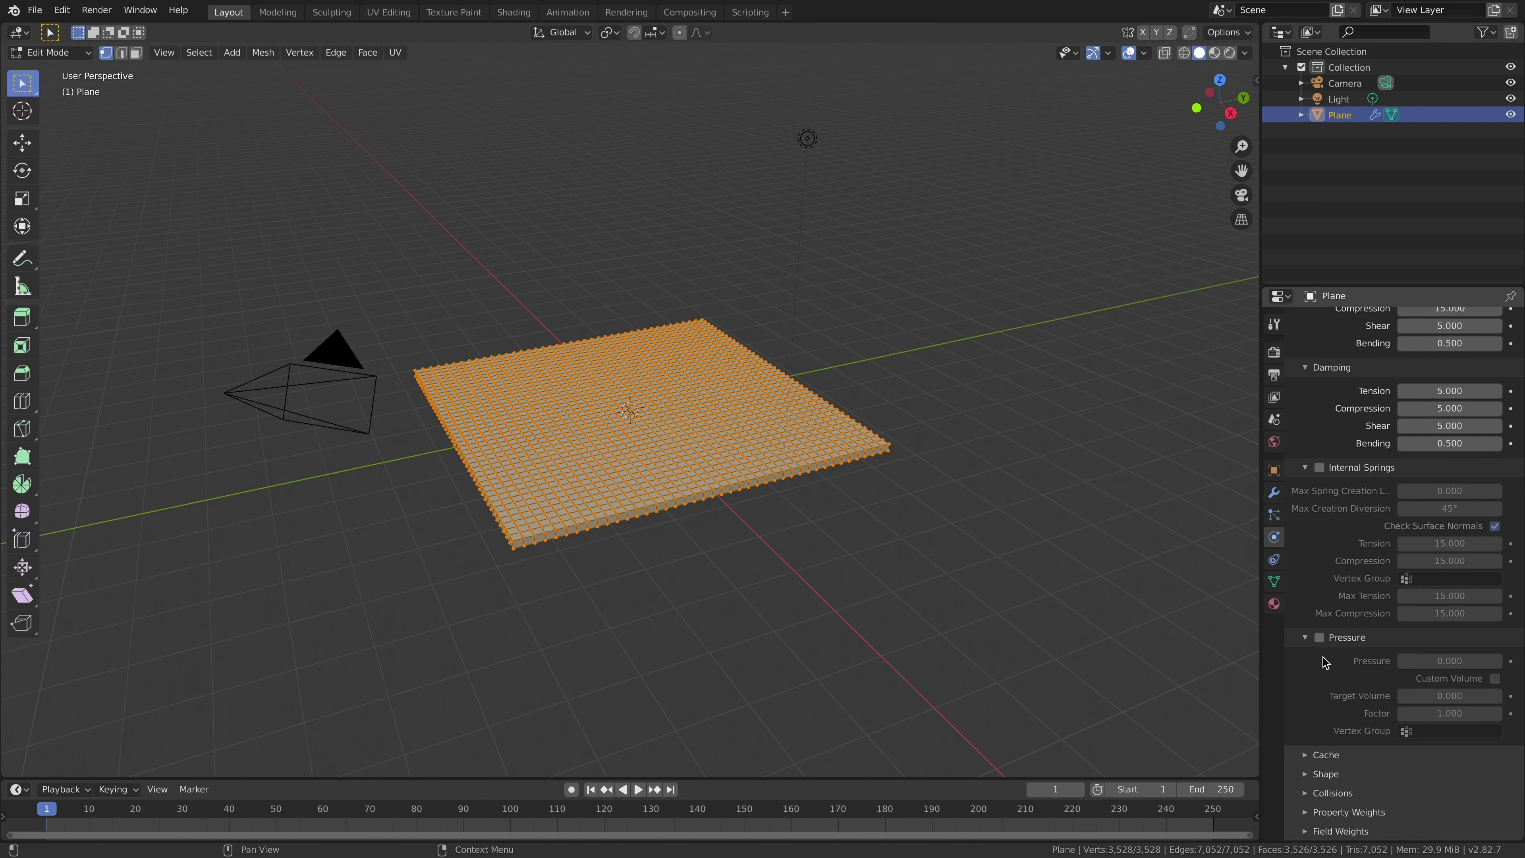
click(1320, 637)
click(1450, 661)
text(1)
key(Return)
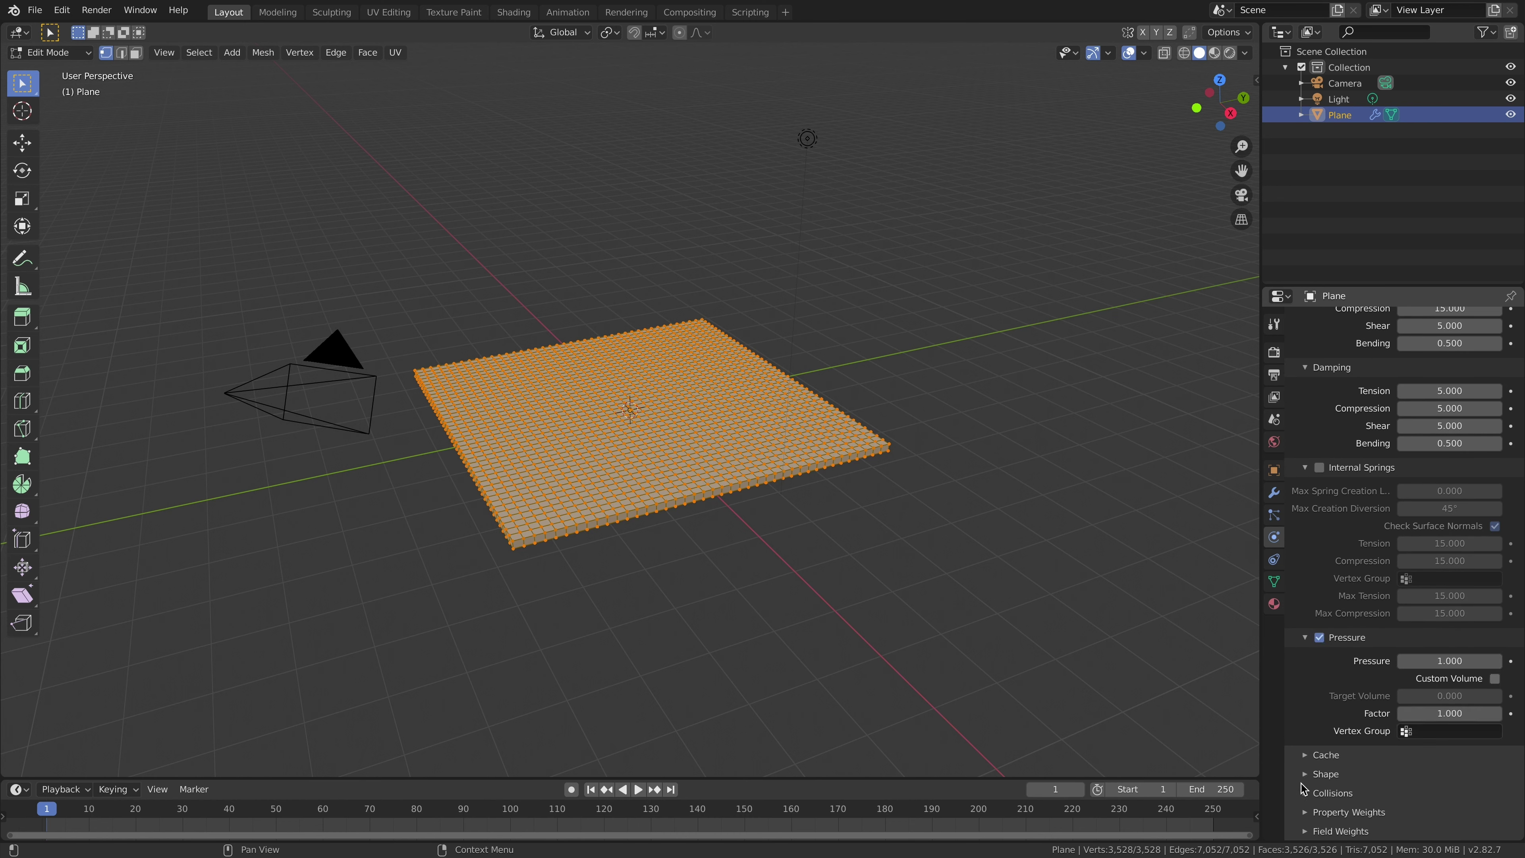
- Enable Self Collisions in the cloth's collision settings
click(1327, 792)
scroll(1327, 793, down, 6)
click(1435, 643)
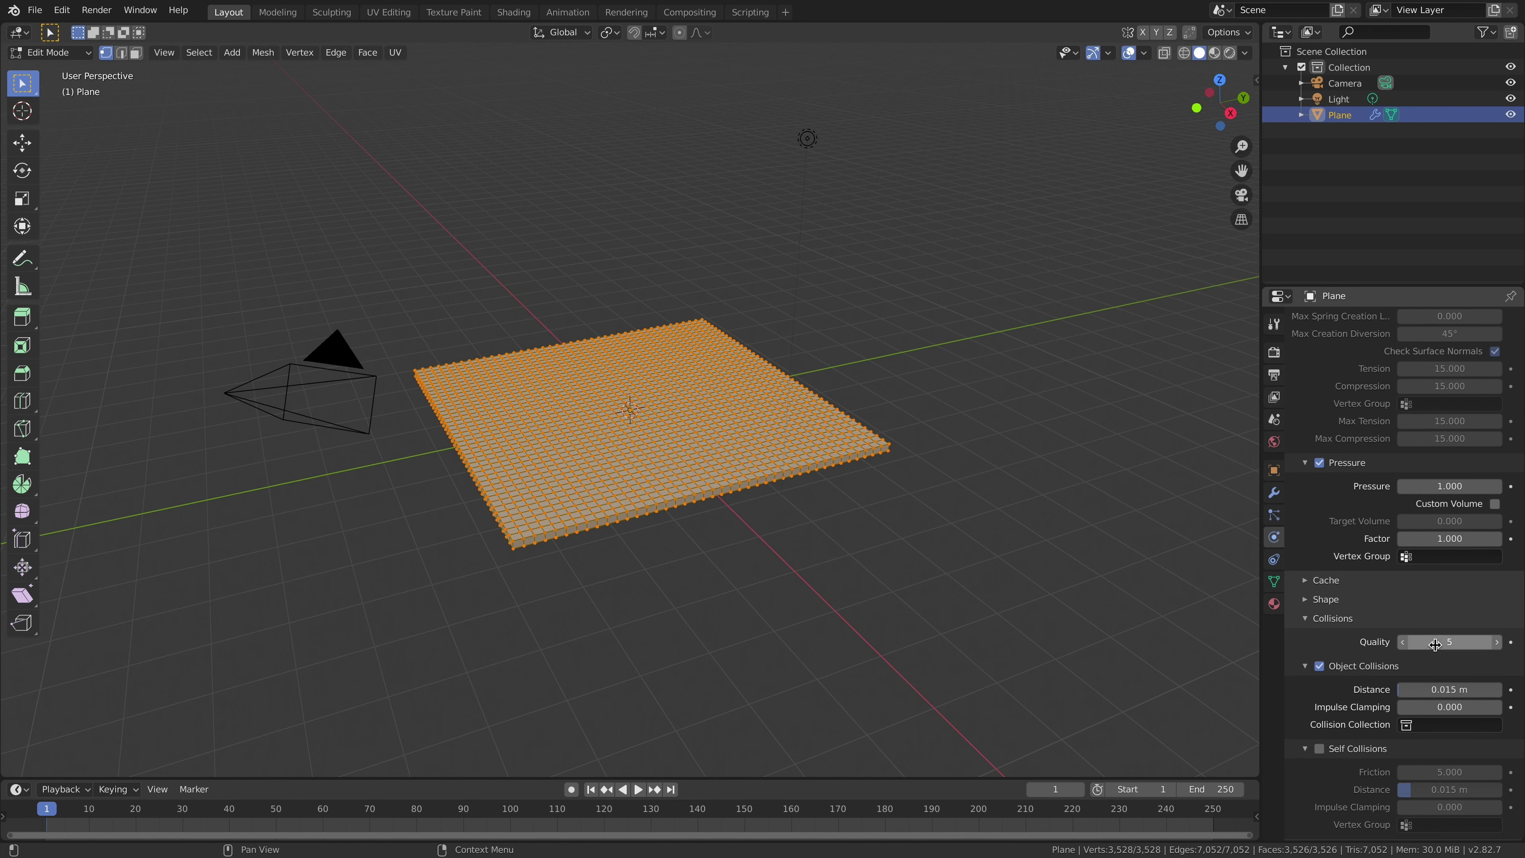
click(1342, 752)
click(1320, 793)
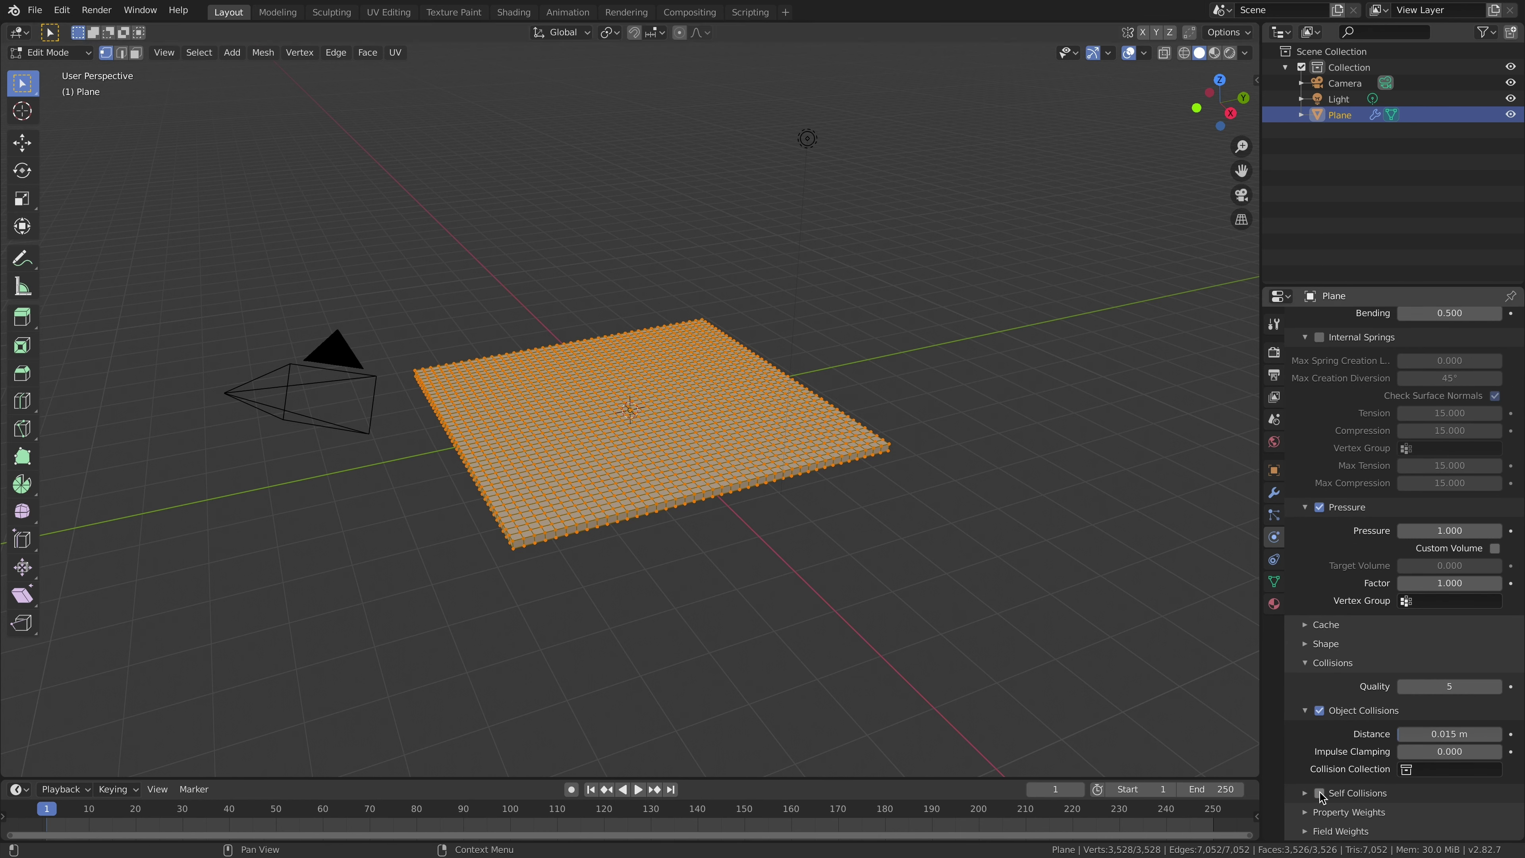
- Move the slab up about 3.89 m along Z and rotate it 90° about the Y axis
key(g)
key(z)
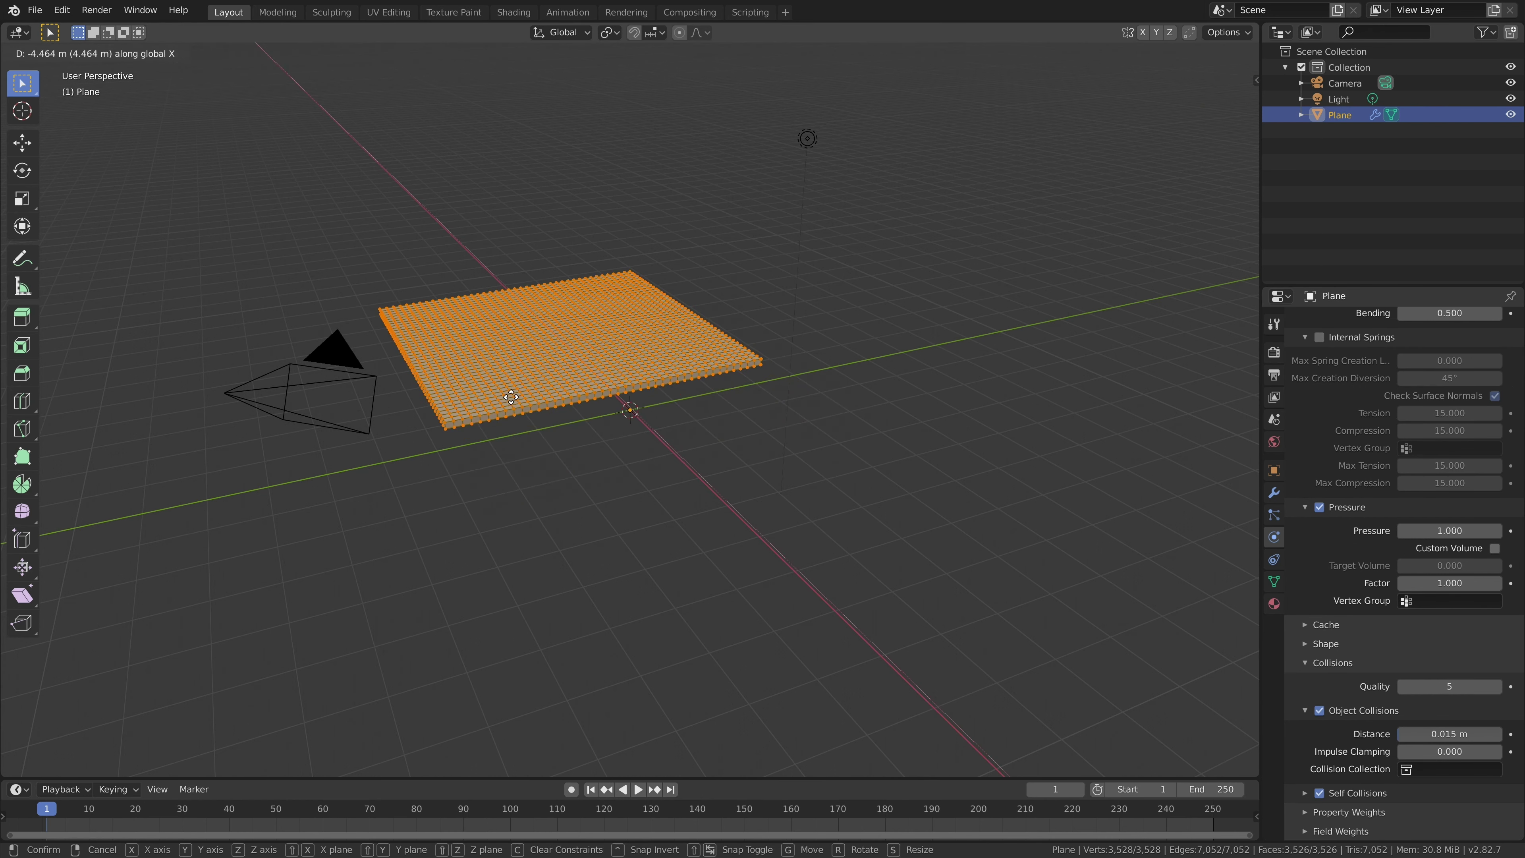
click(517, 337)
text(ry90)
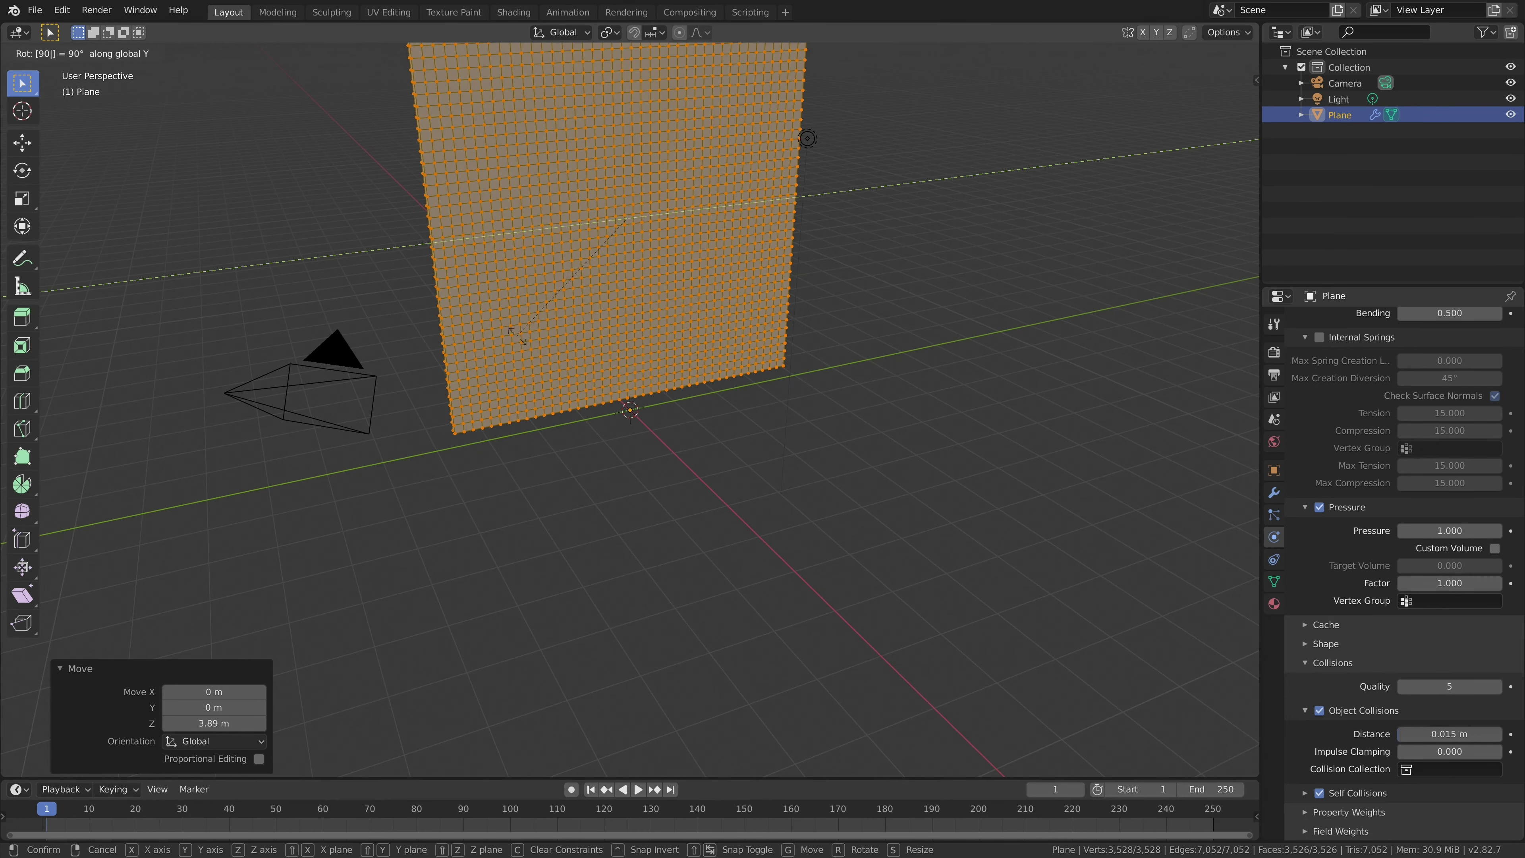
key(Return)
middle_drag(521, 364, 558, 421)
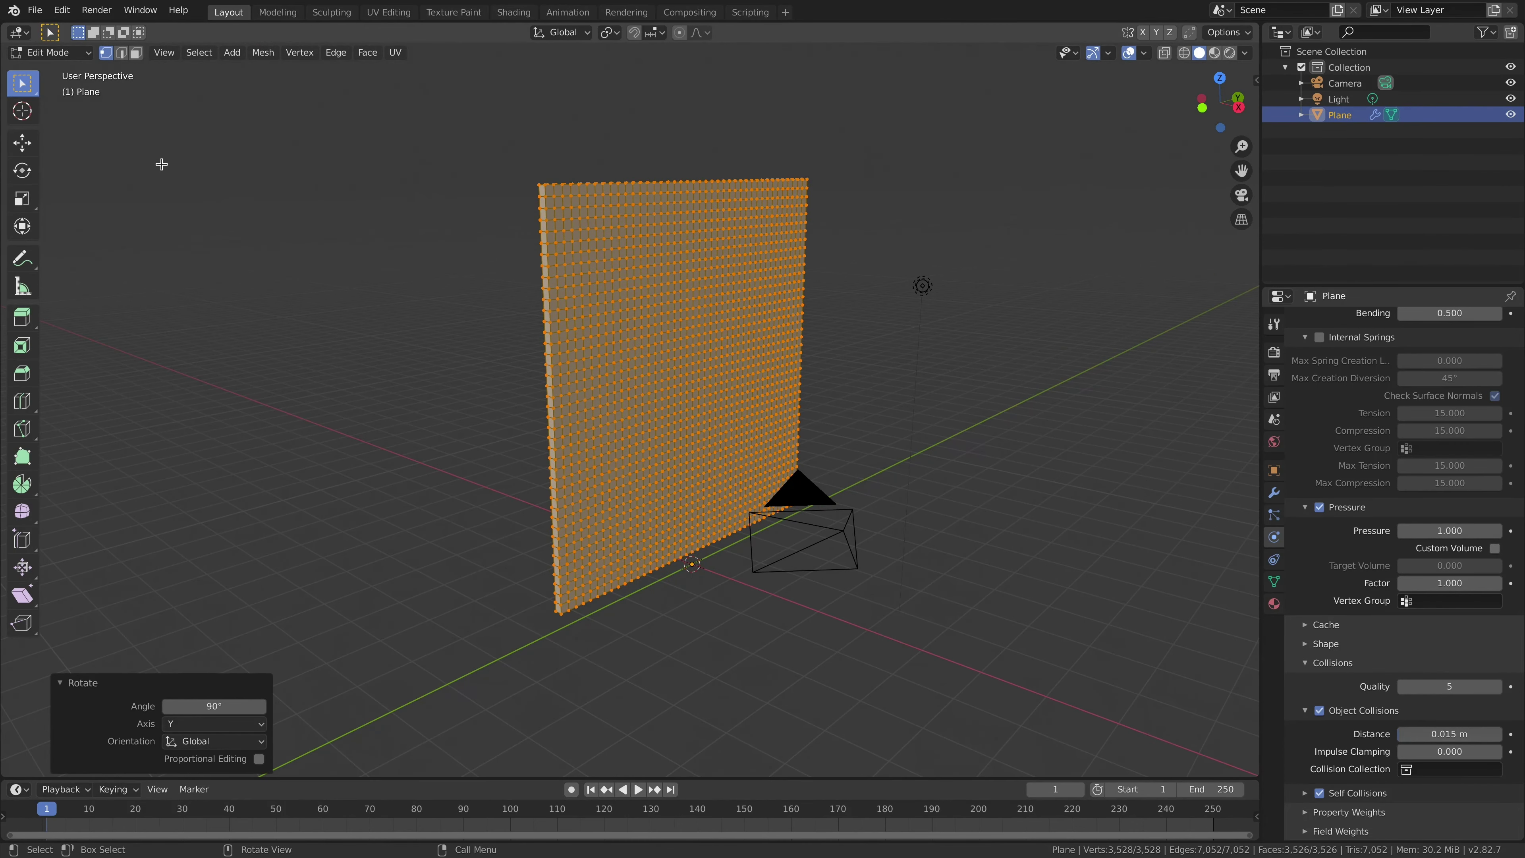
- Return to Object Mode, add a ground plane scaled to about 4.91 and give it Collision physics
click(52, 52)
click(48, 68)
click(301, 330)
click(182, 53)
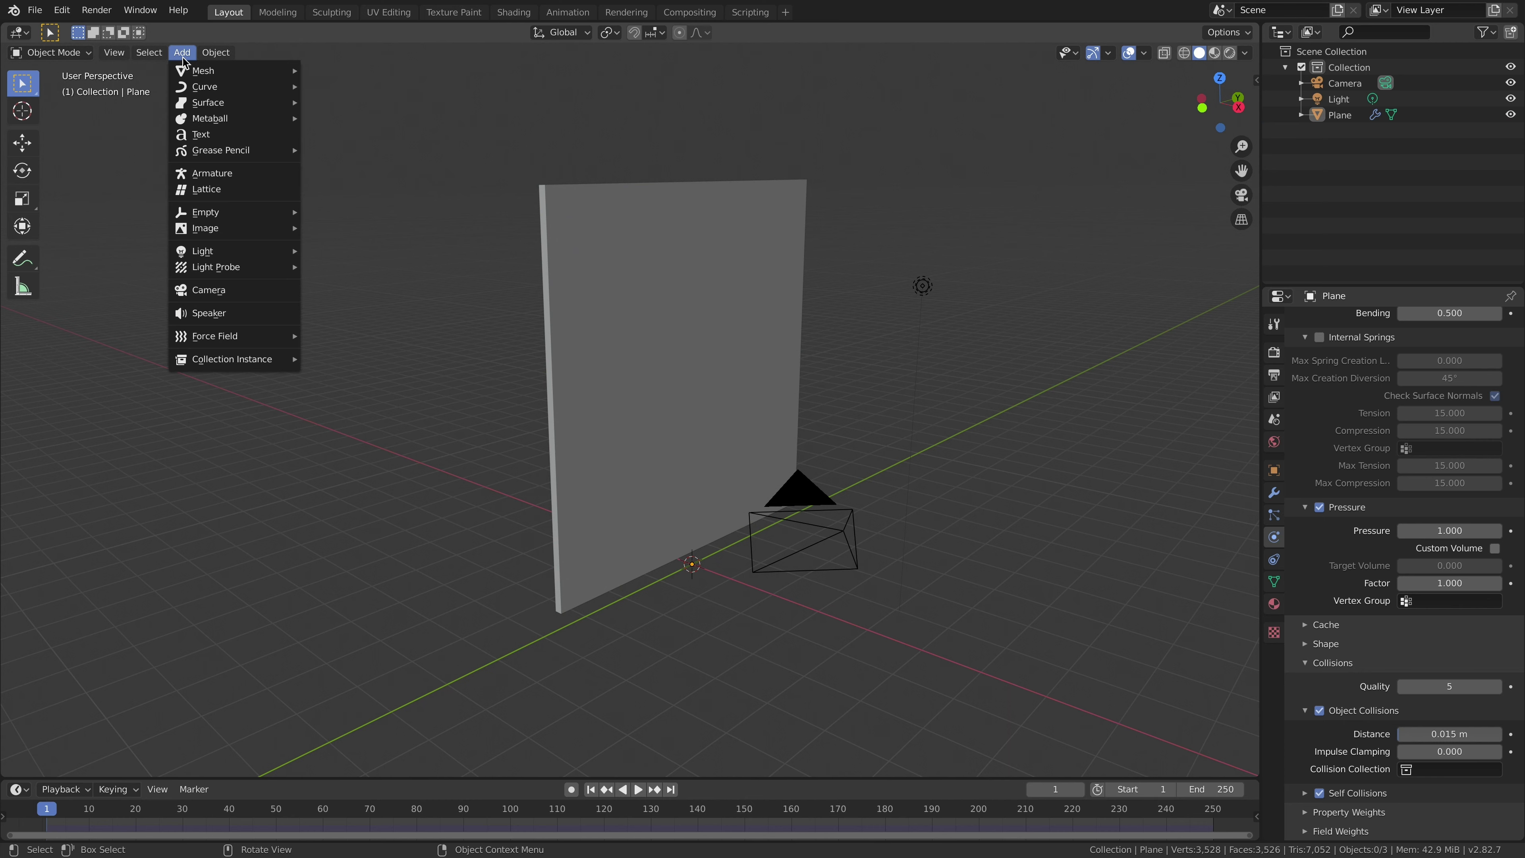
mouse_move(252, 70)
click(347, 73)
key(s)
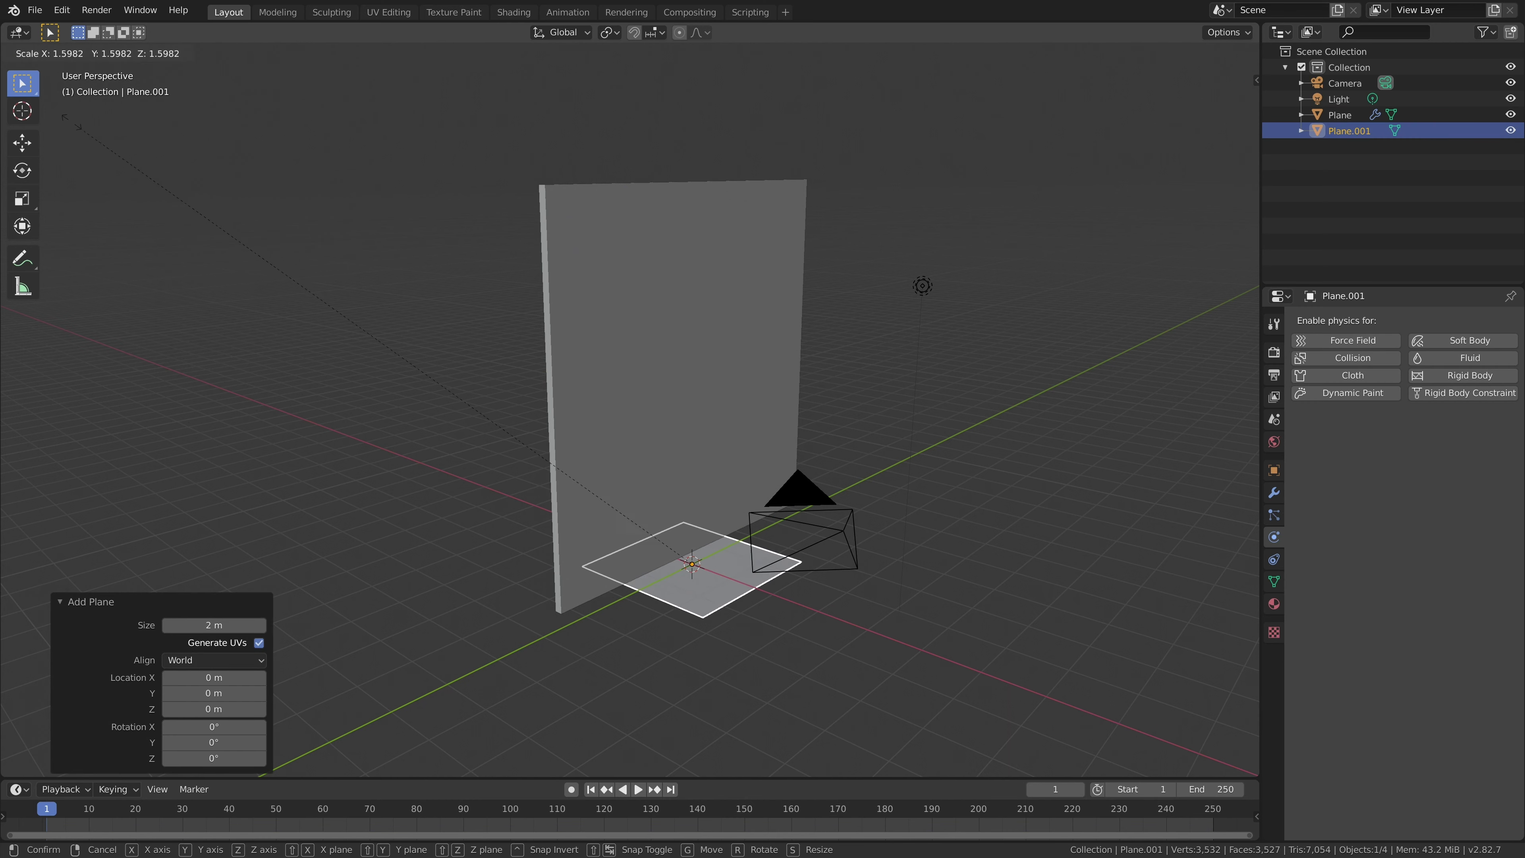
click(1293, 415)
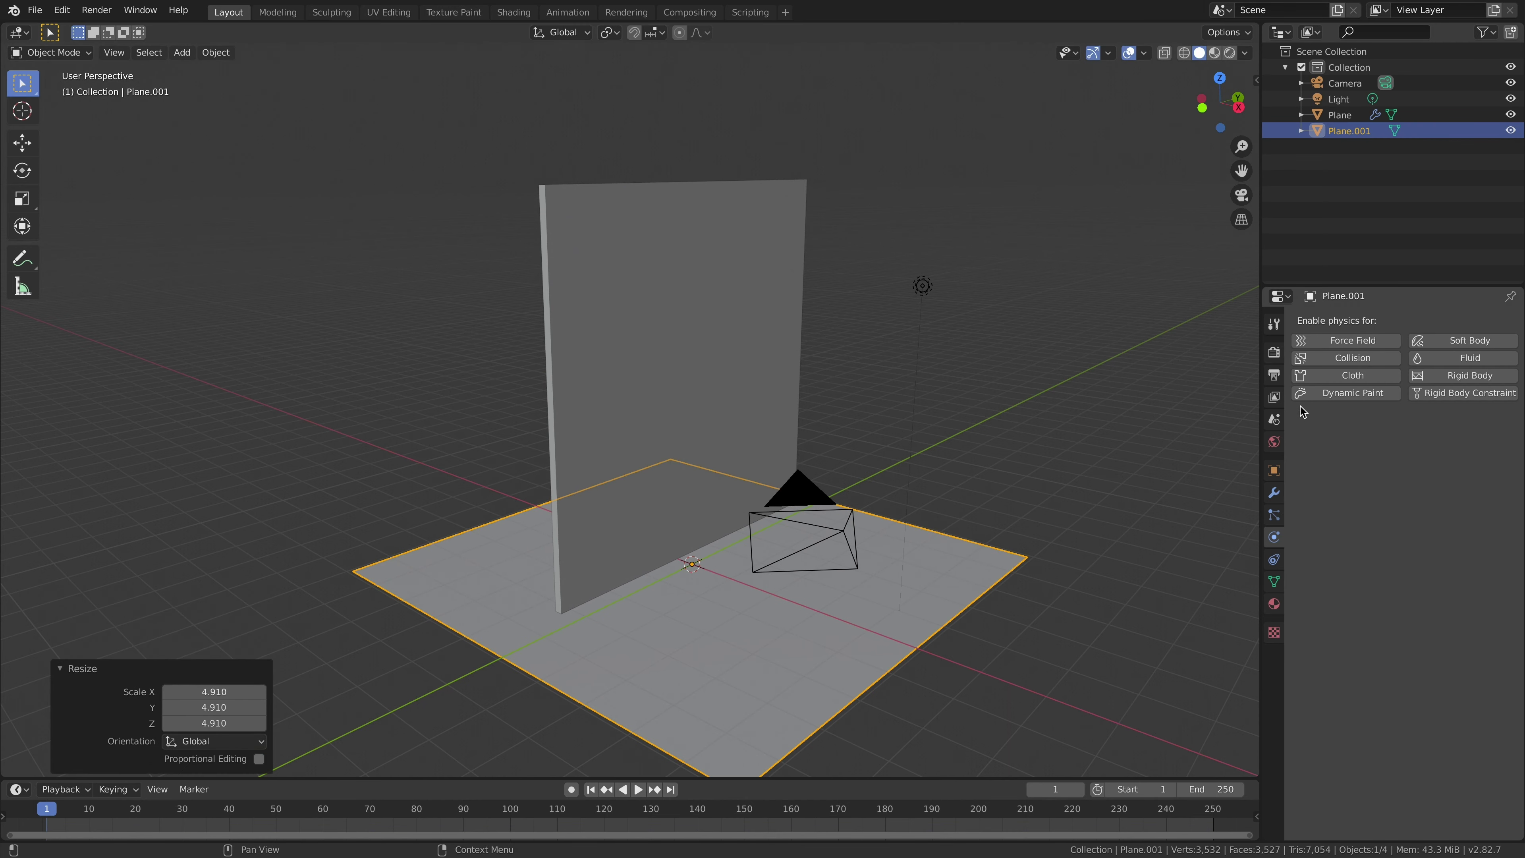
click(1302, 359)
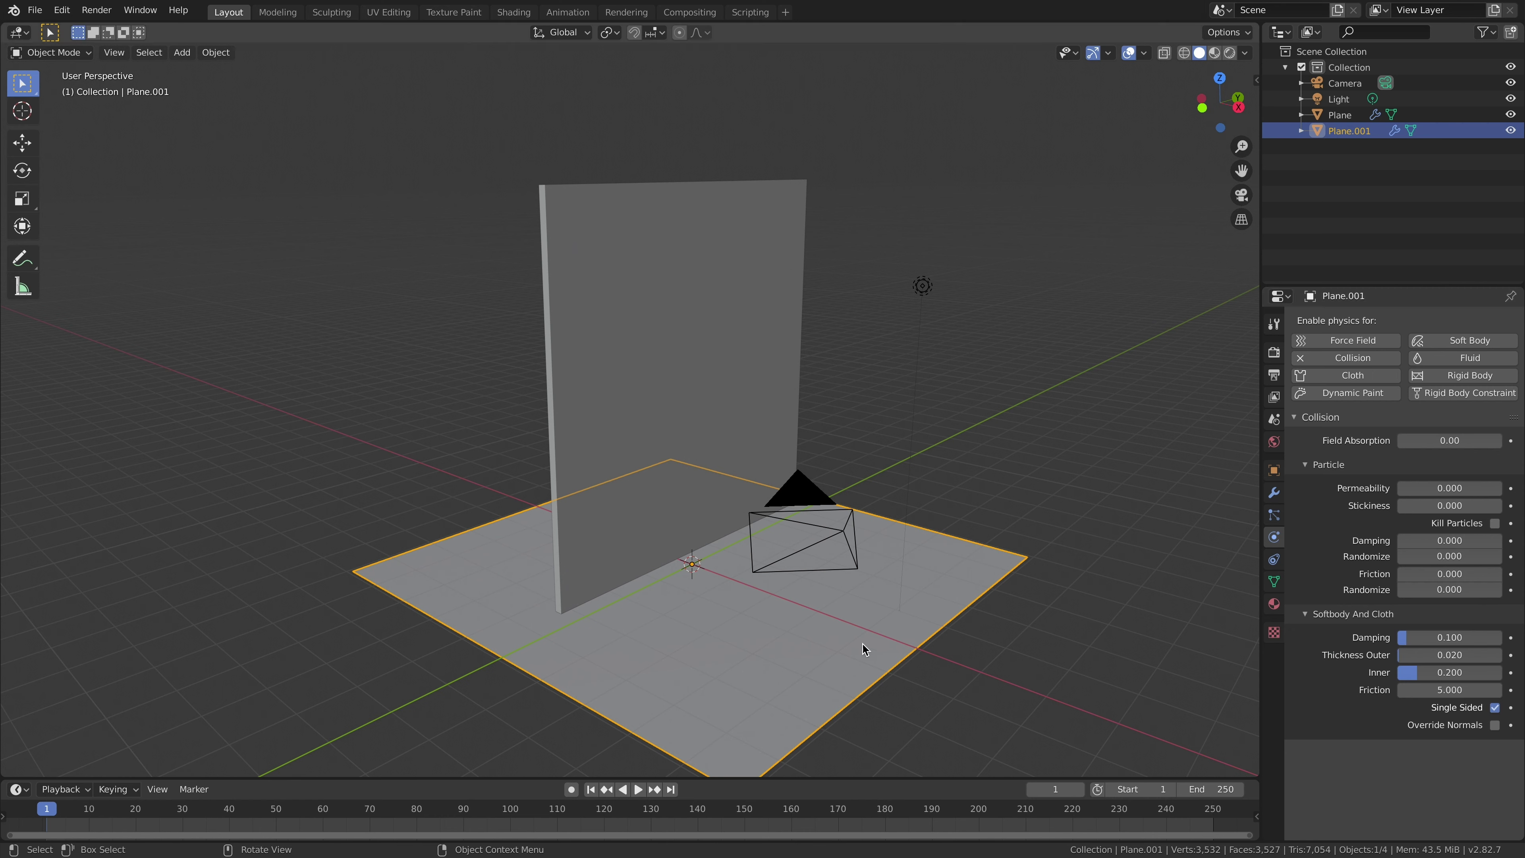
- Play the cloth simulation to check the cushion's shape, stop it and return to the first frame
click(636, 789)
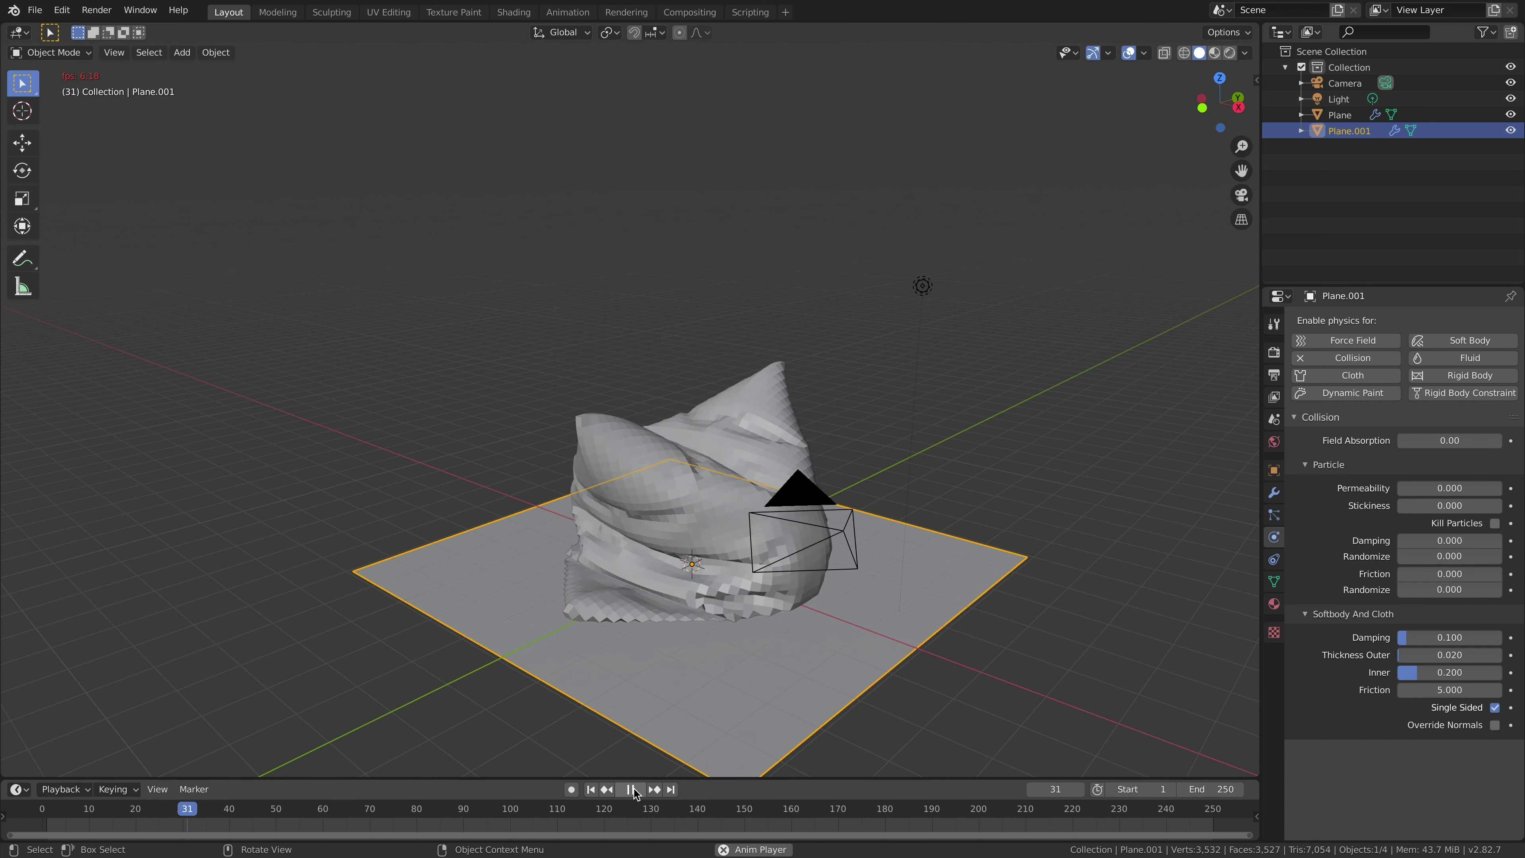
click(634, 790)
click(592, 789)
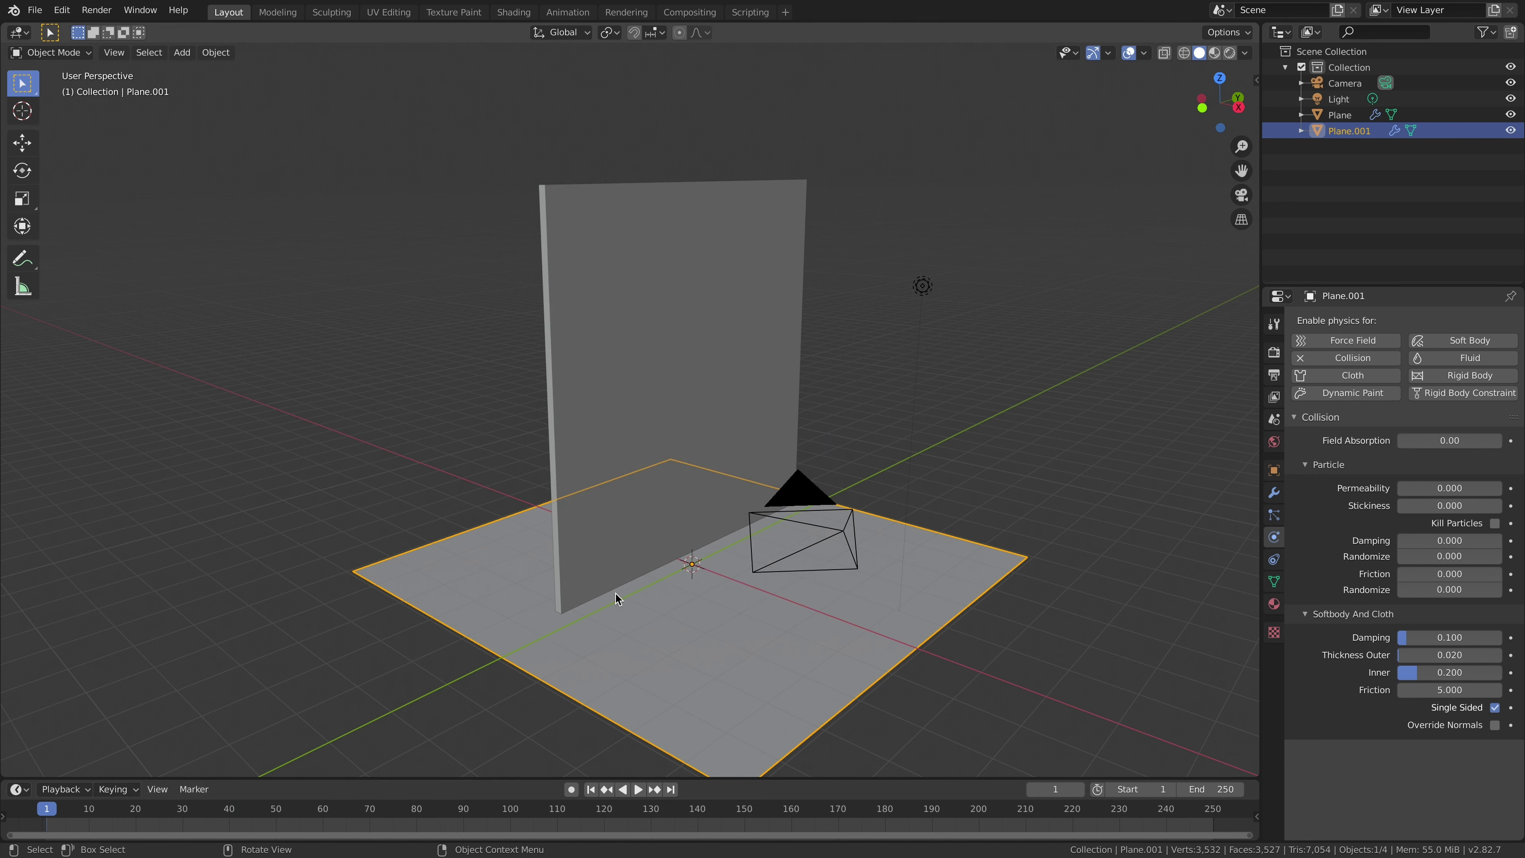
- Set the upright slab's cloth Pressure to 2
click(569, 395)
scroll(1354, 656, down, 10)
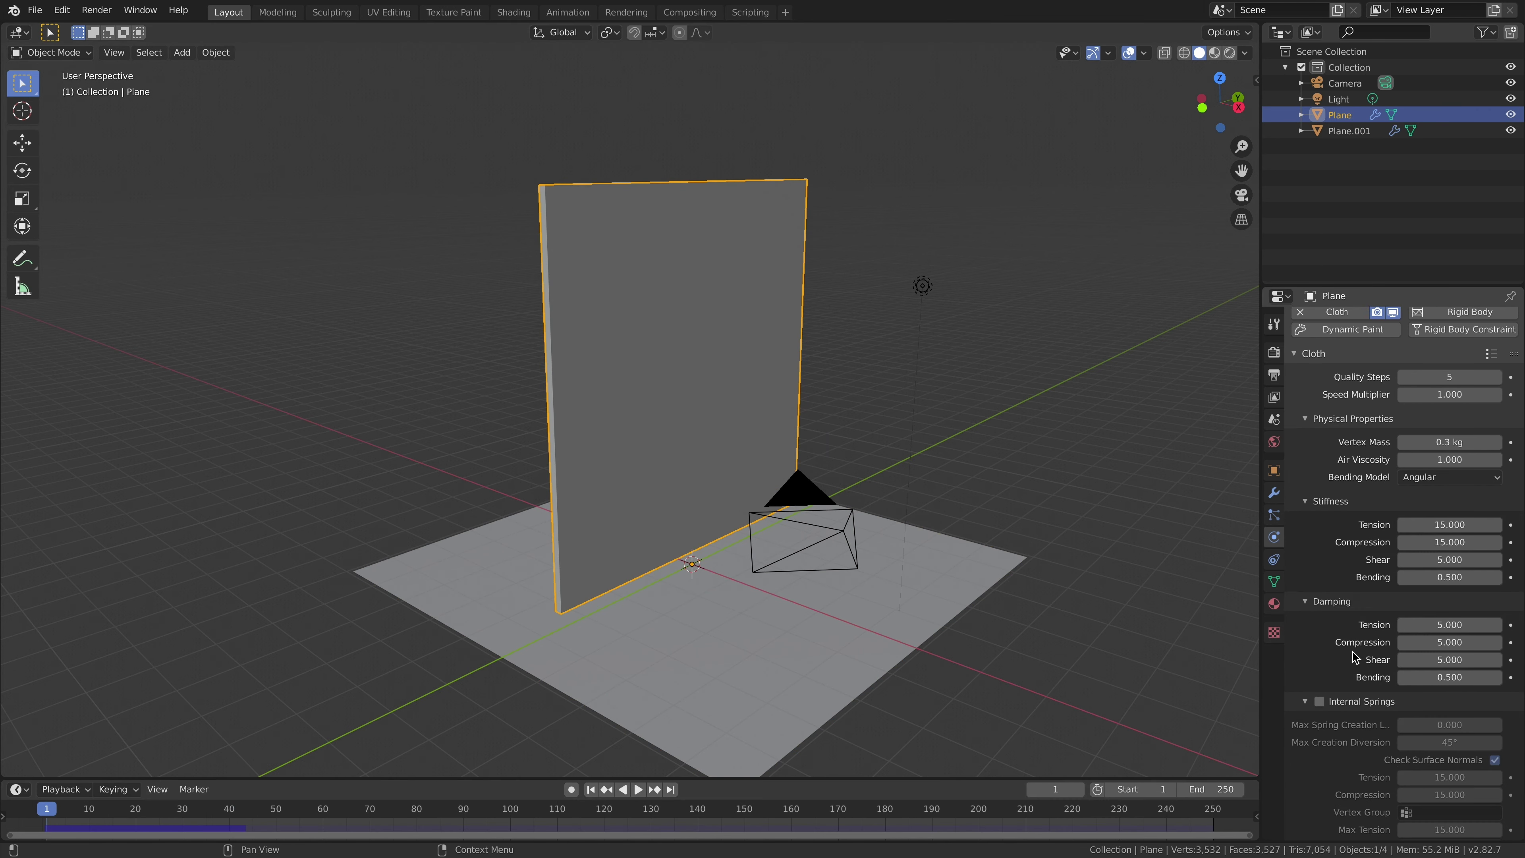
text(2)
key(Return)
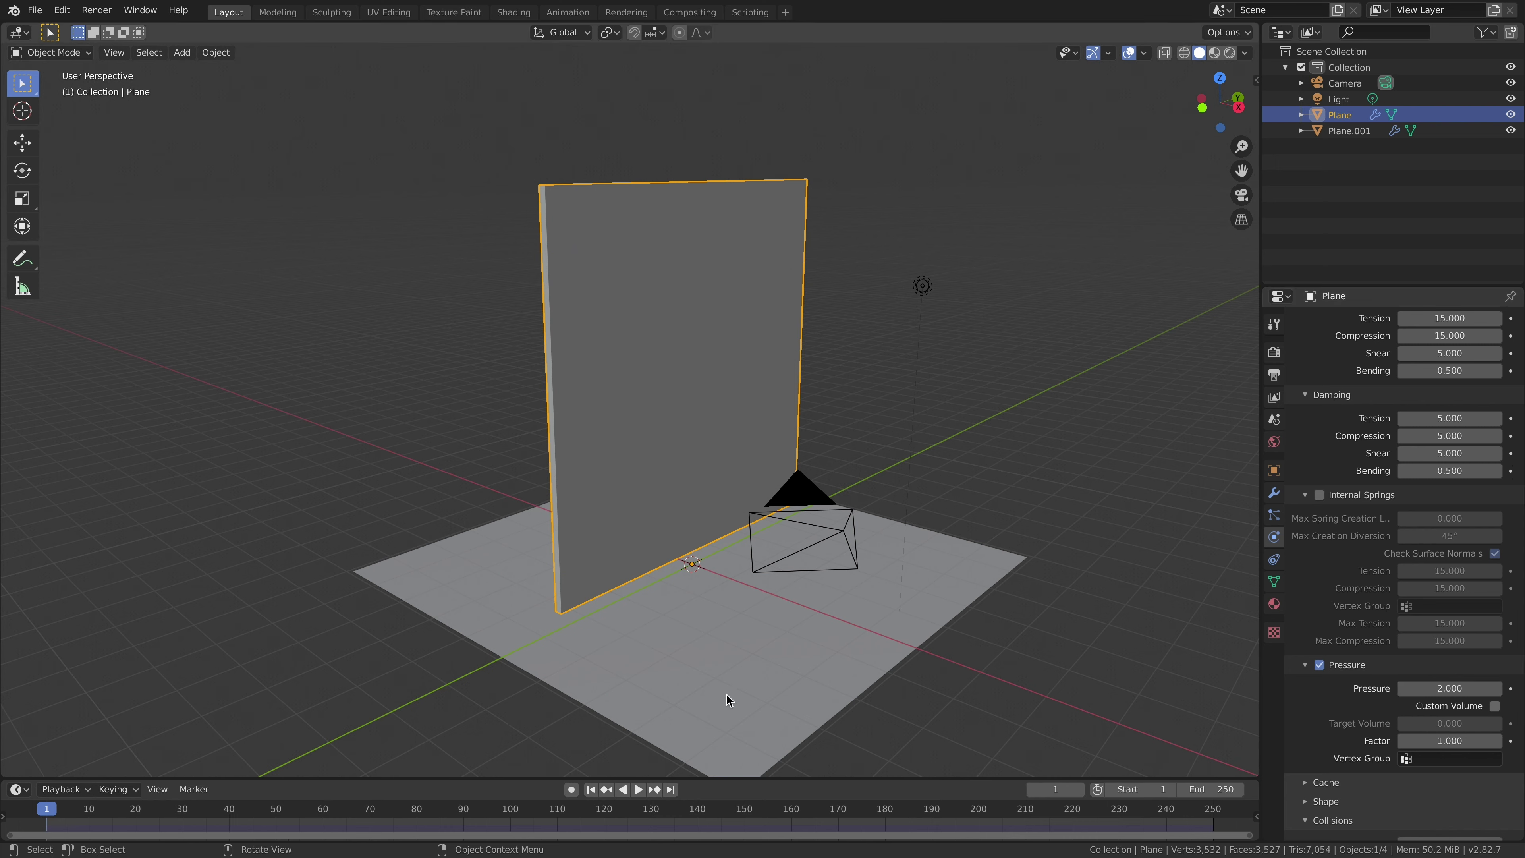
- Run the cloth simulation with the new pressure and stop it at frame 73
click(638, 789)
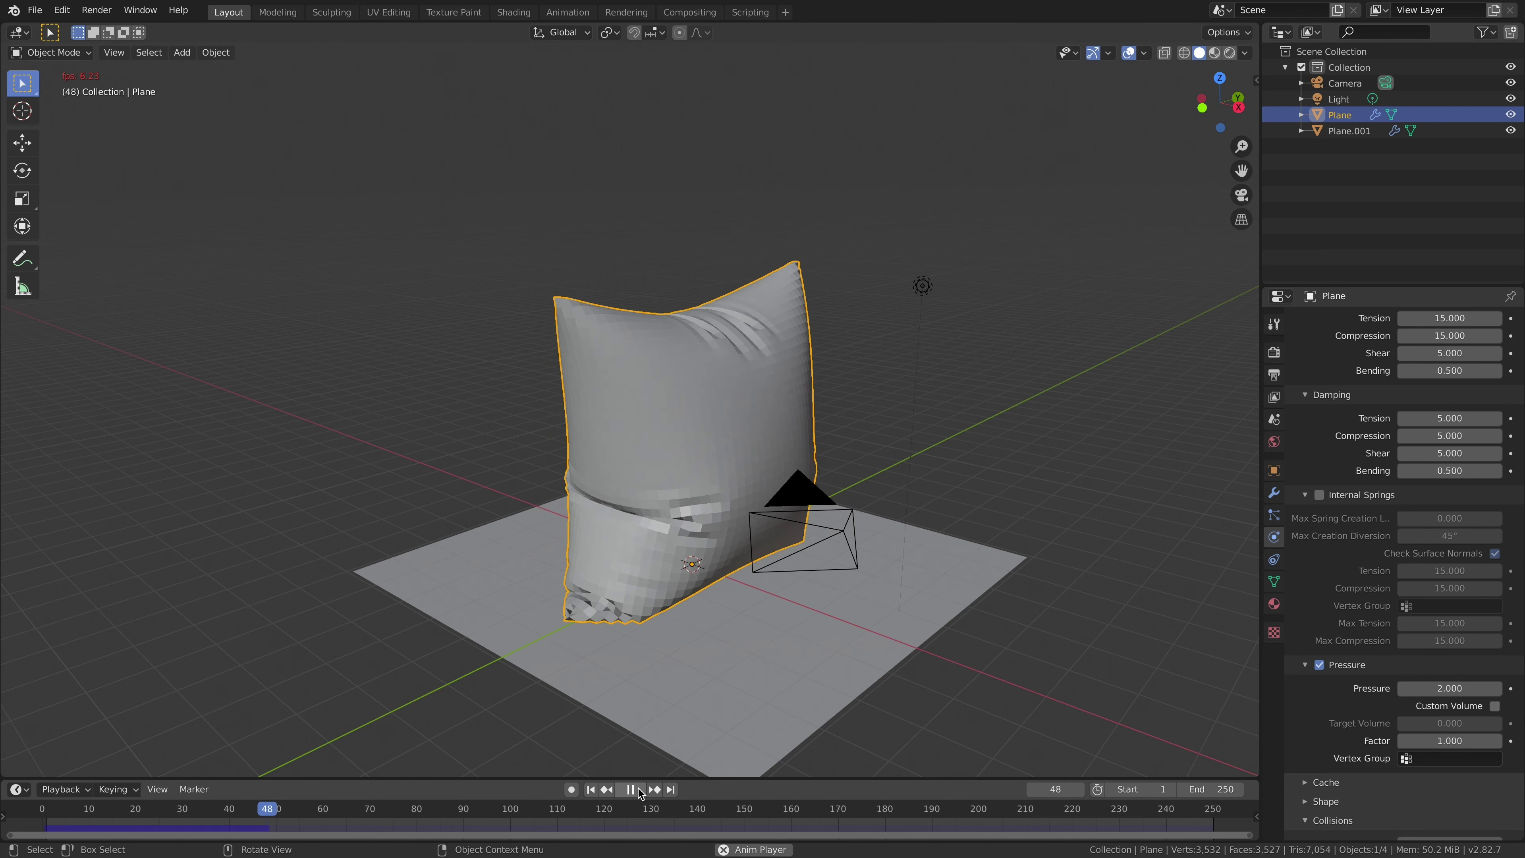
click(631, 790)
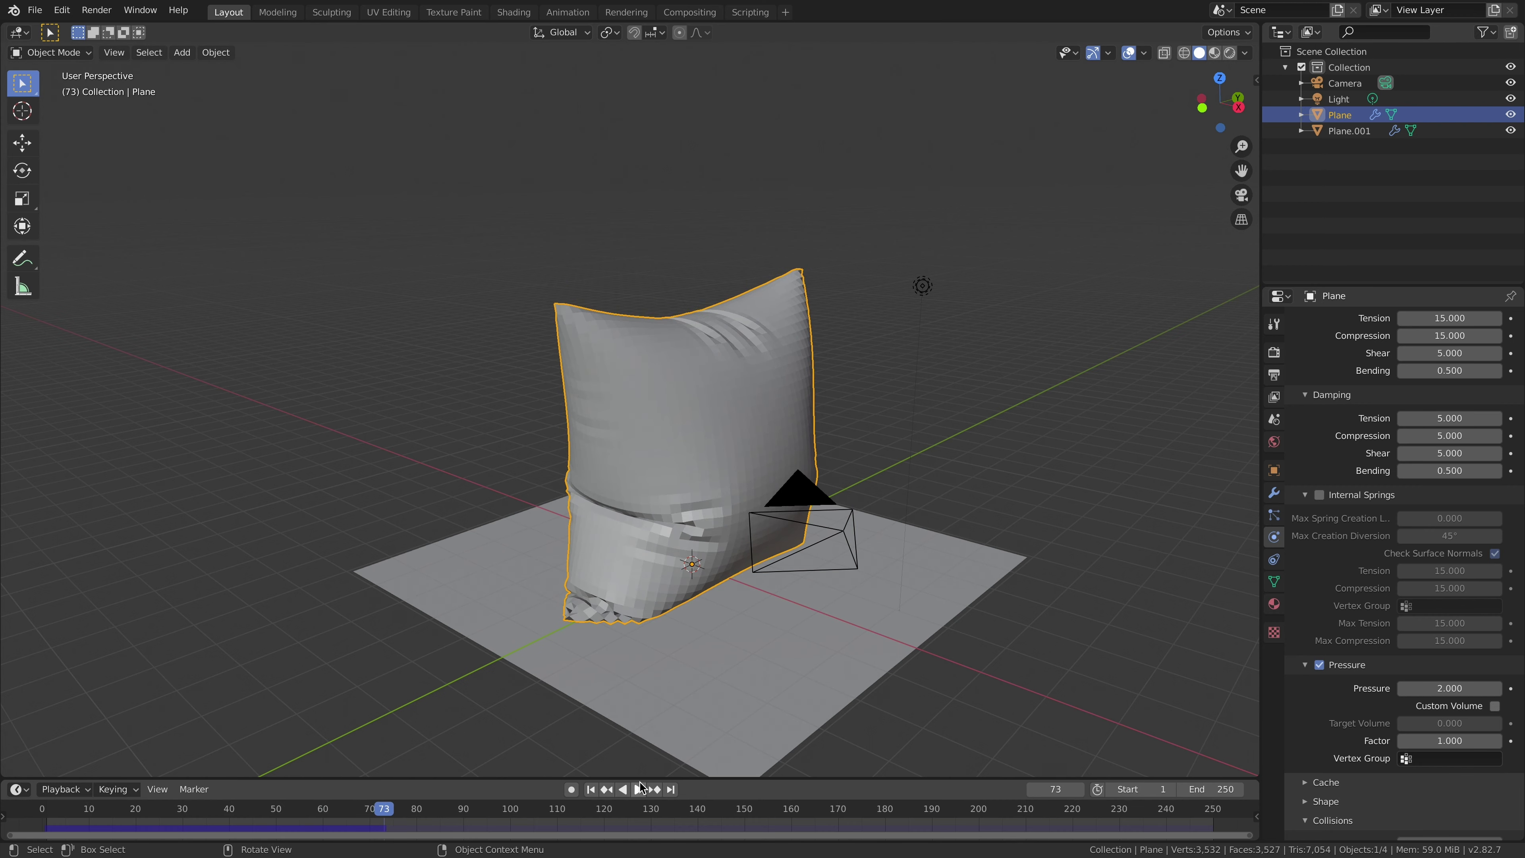
middle_drag(639, 773, 517, 715)
- Add a Subdivision Surface modifier to the cushion with viewport level 3 and apply Shade Flat
click(1274, 494)
click(1323, 328)
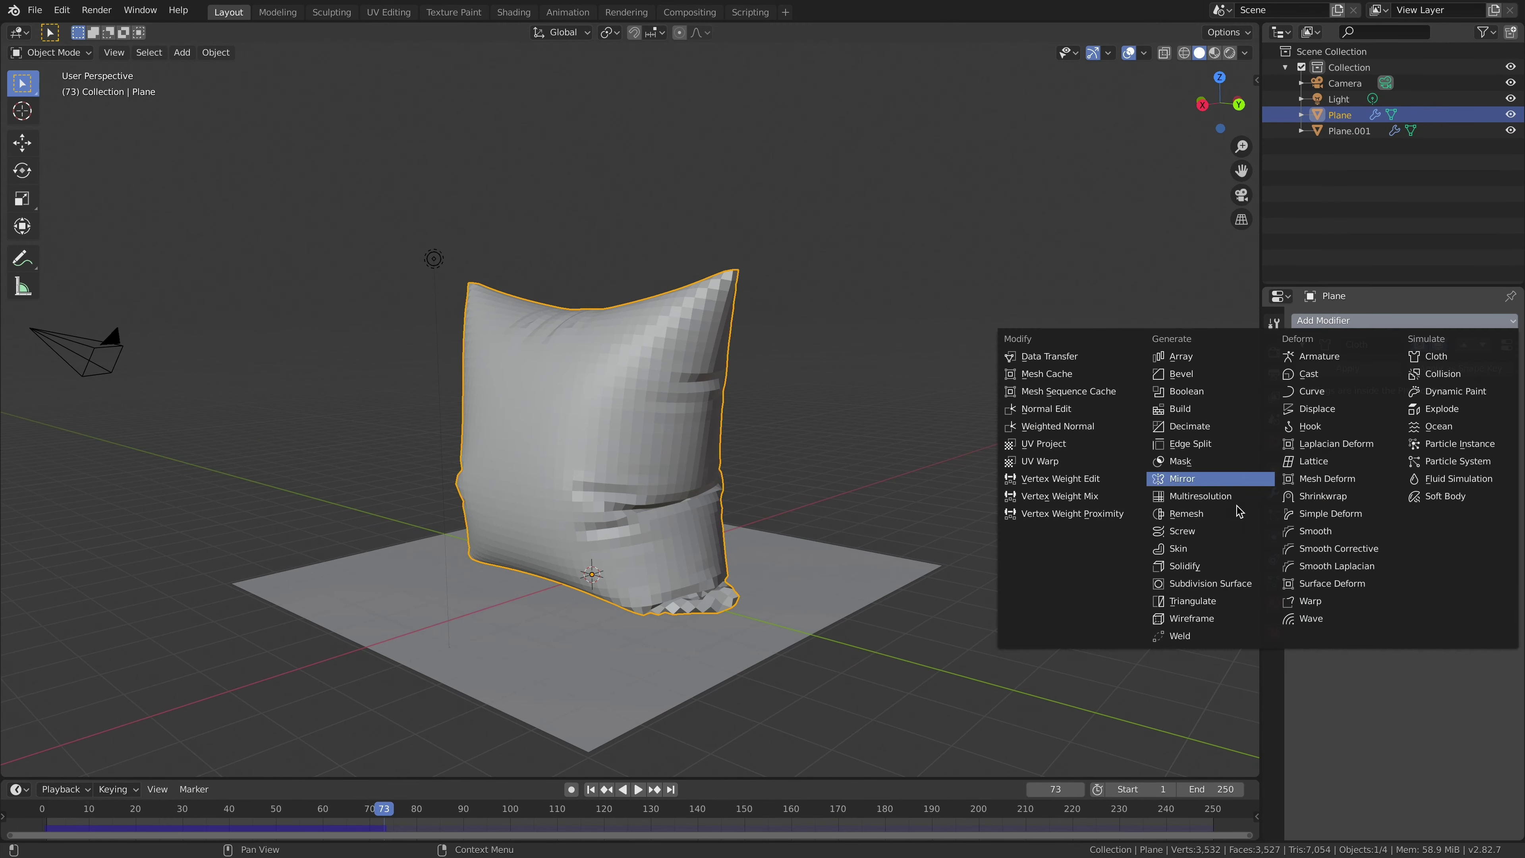
click(1208, 586)
click(1395, 521)
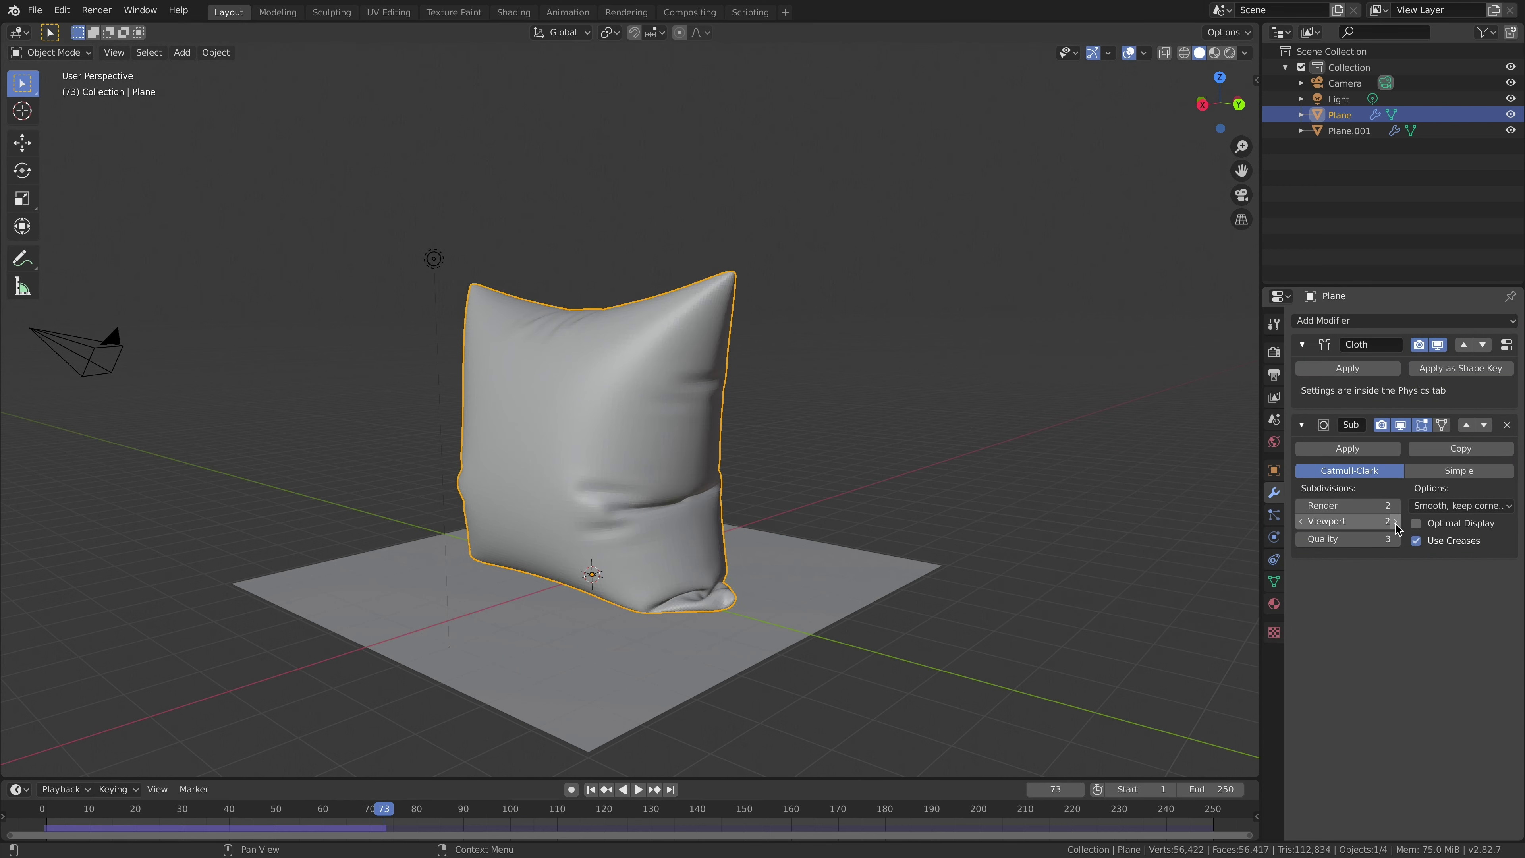
click(1396, 522)
right_click(641, 417)
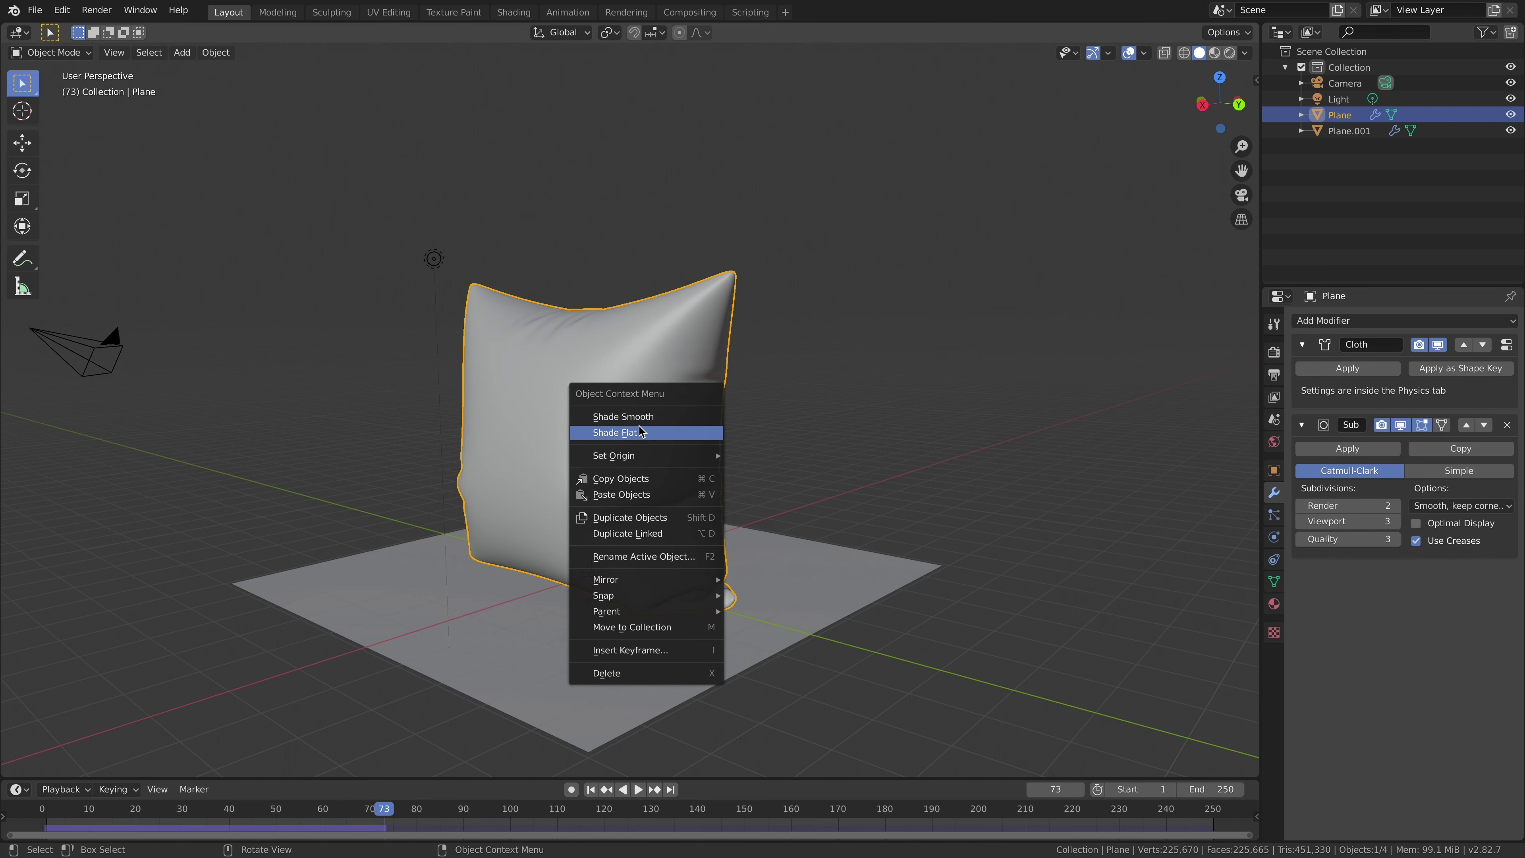
click(641, 432)
- Compare the cushion's surface at viewport subdivision levels 1 and 2, and set the level back to 3
scroll(750, 528, down, 2)
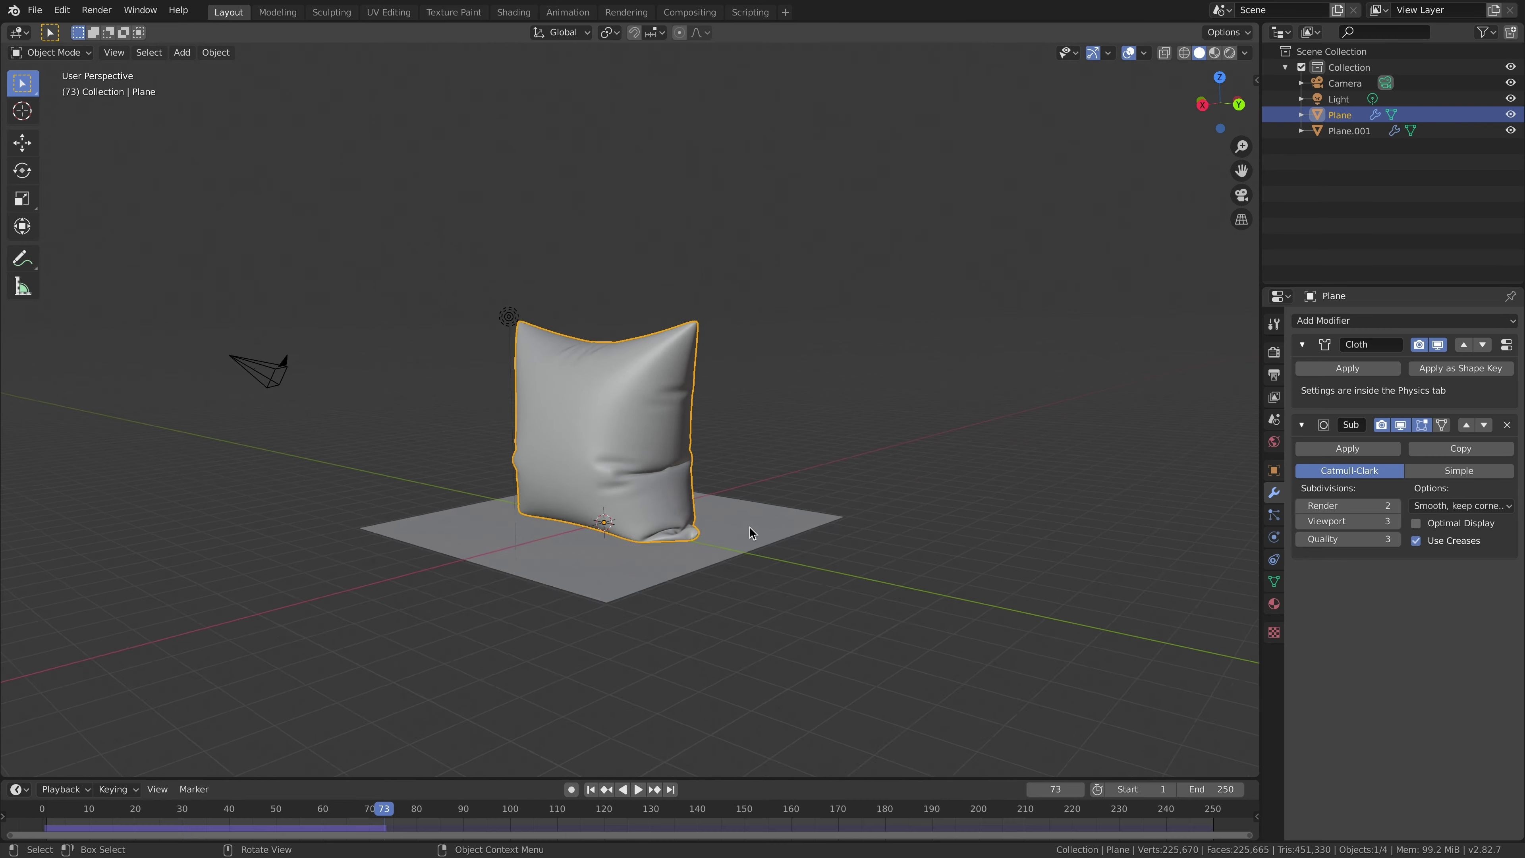
scroll(747, 525, up, 7)
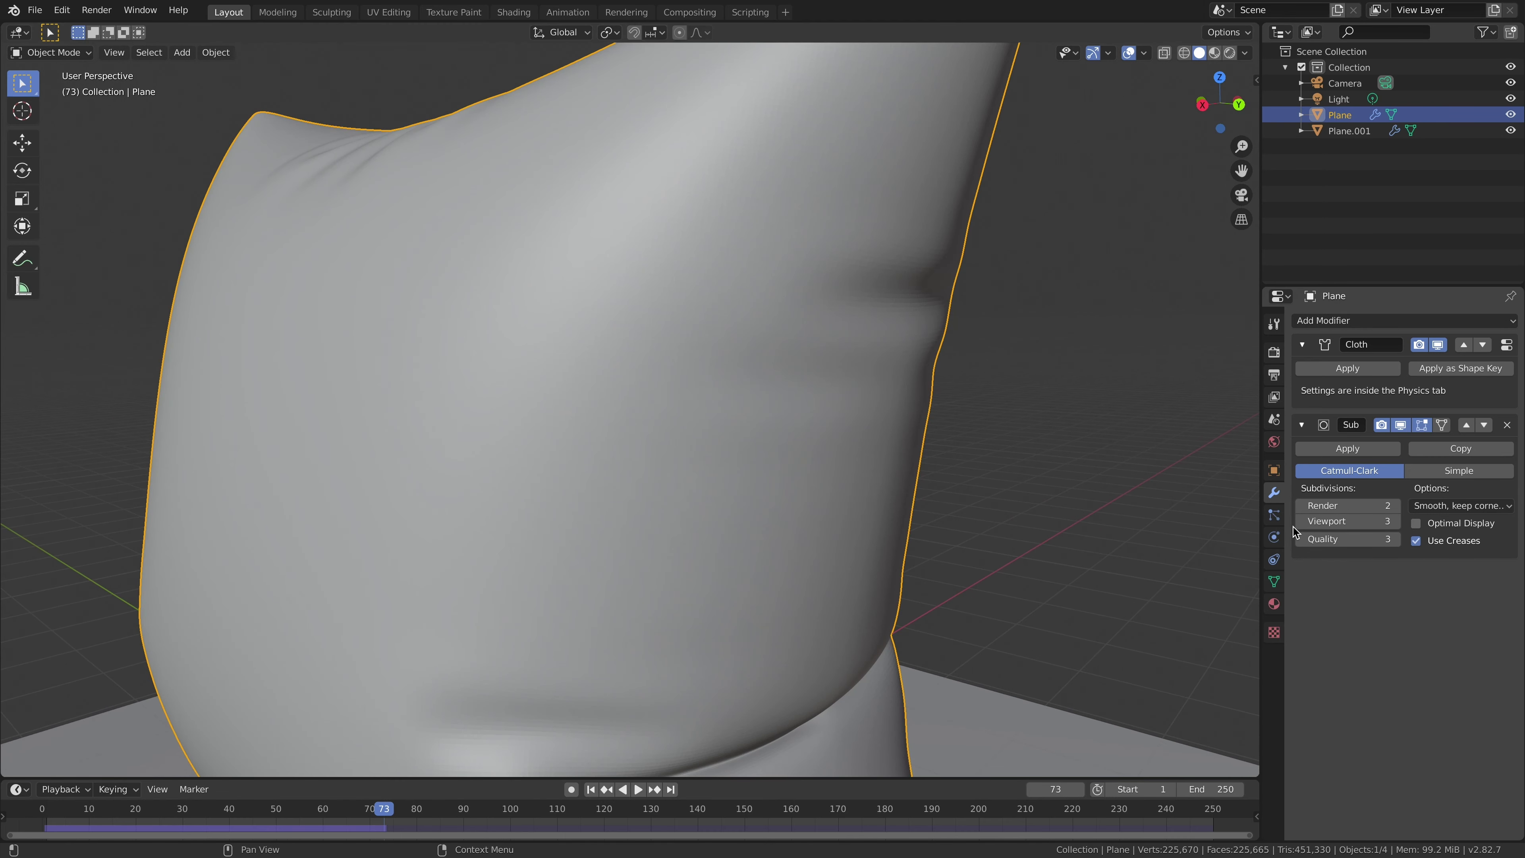
click(1300, 522)
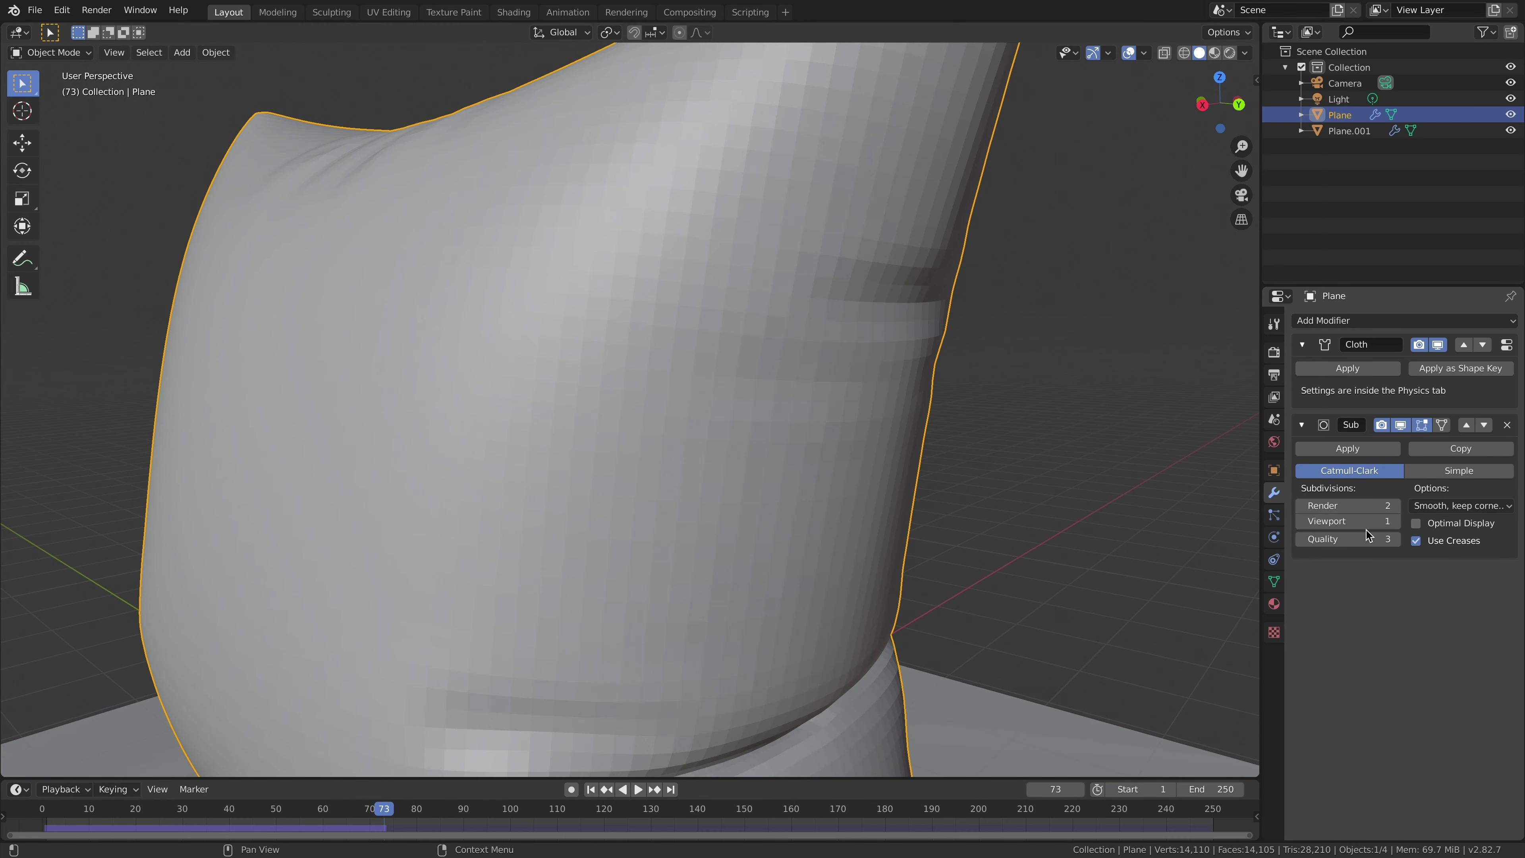
click(1394, 522)
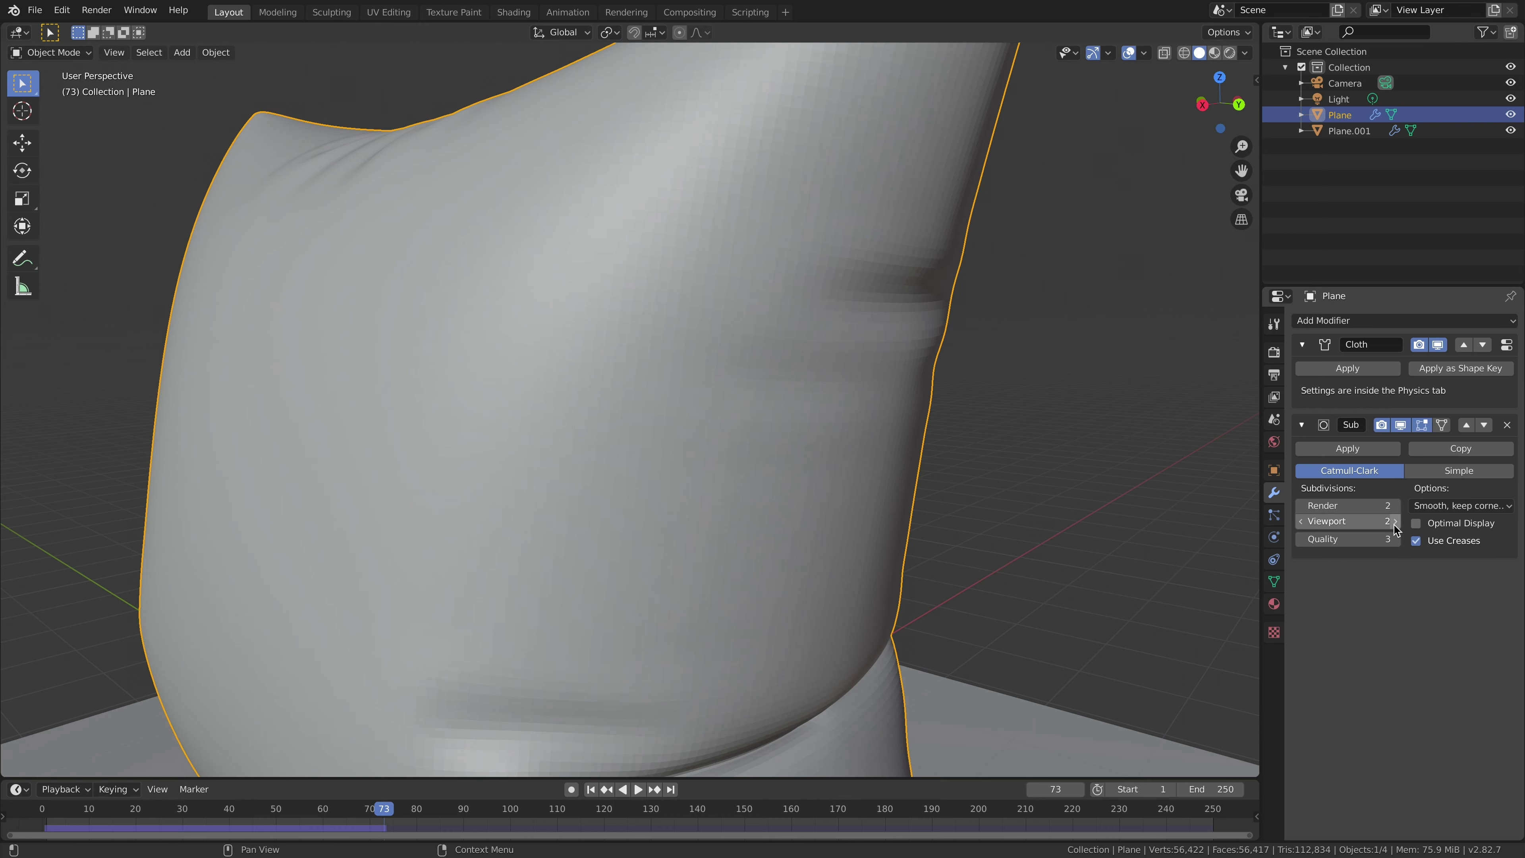
click(1394, 522)
scroll(929, 532, down, 6)
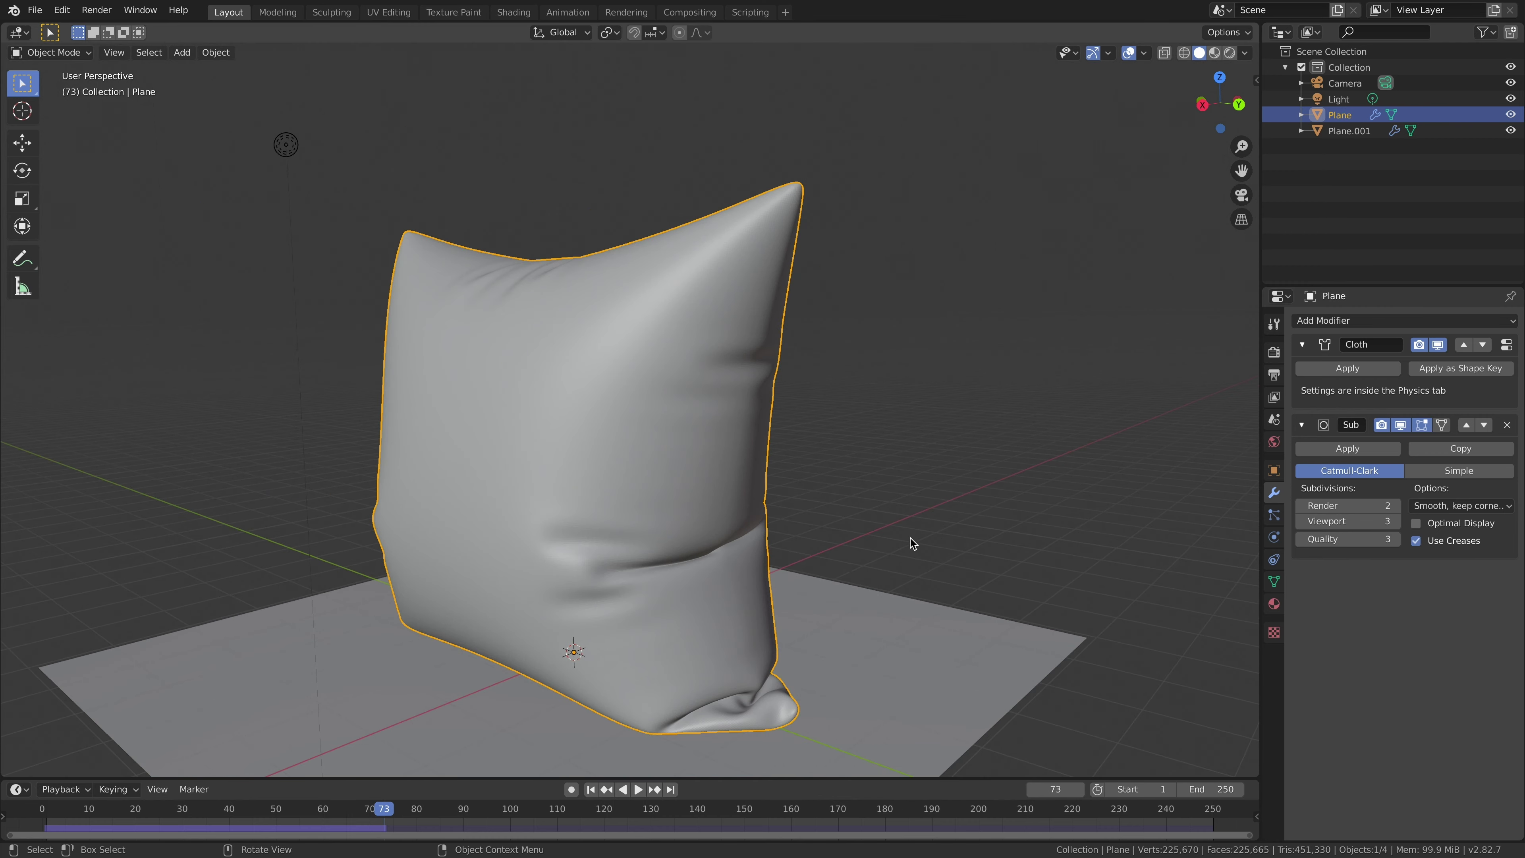
middle_drag(911, 539, 1025, 564)
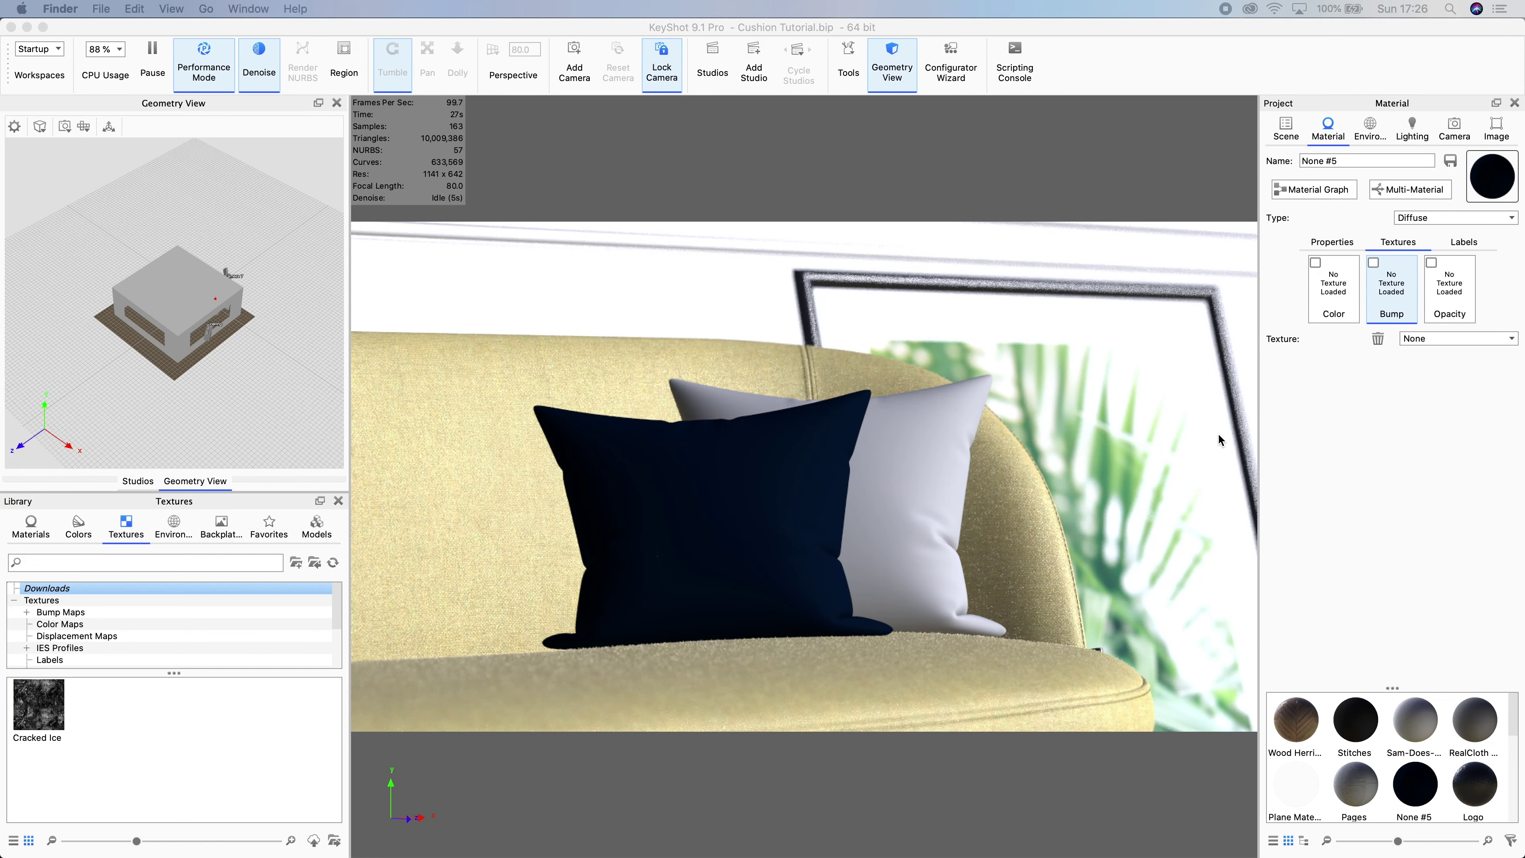
- Apply the Twill Dark Blue Flyaway Fibers RealCloth material from the library to the rear cushion and open its properties
double_click(917, 515)
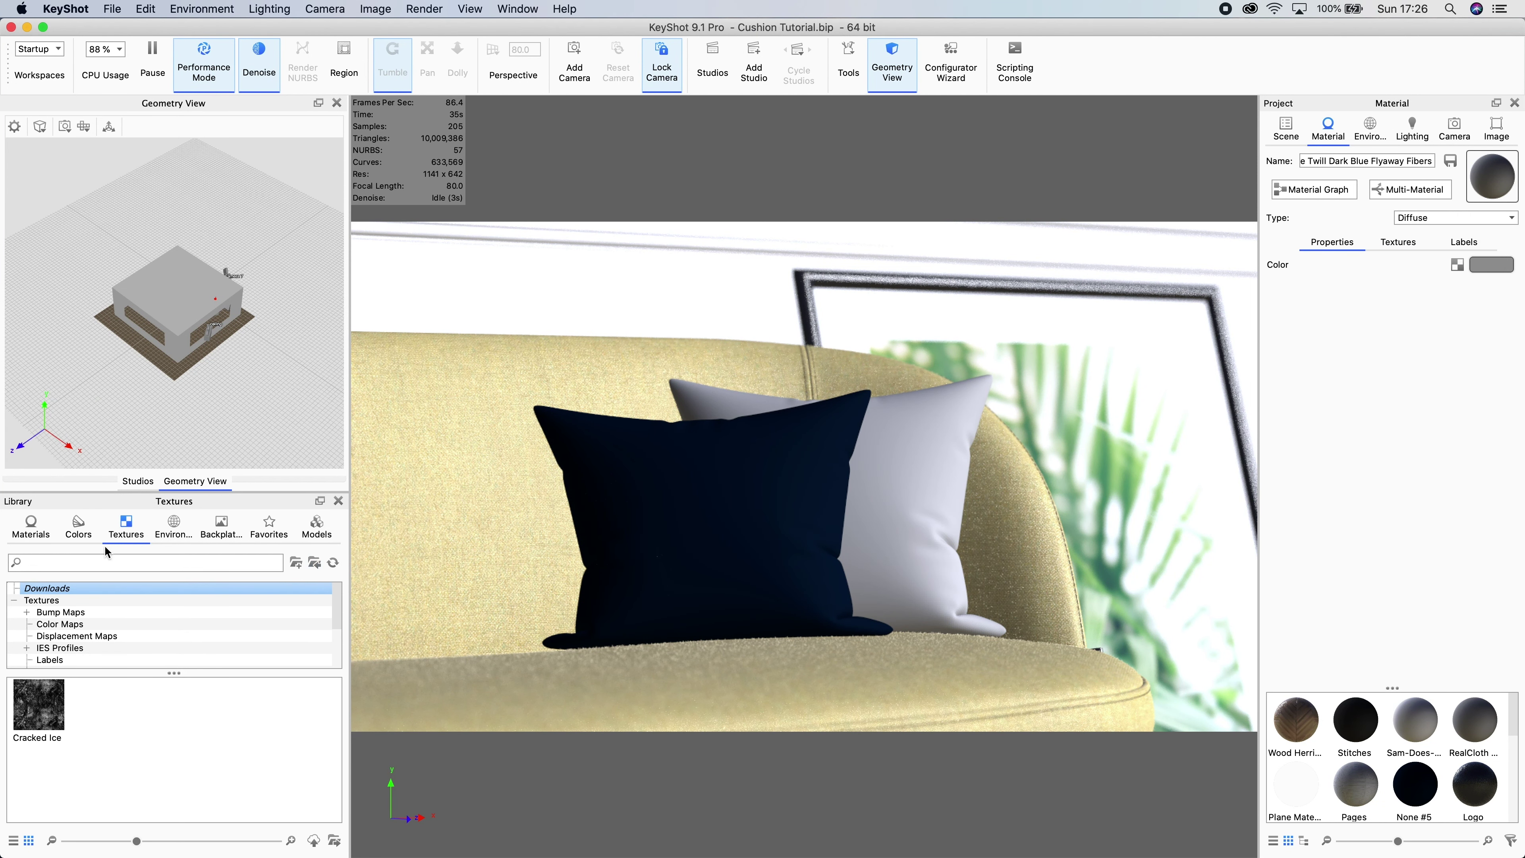
click(31, 526)
click(90, 659)
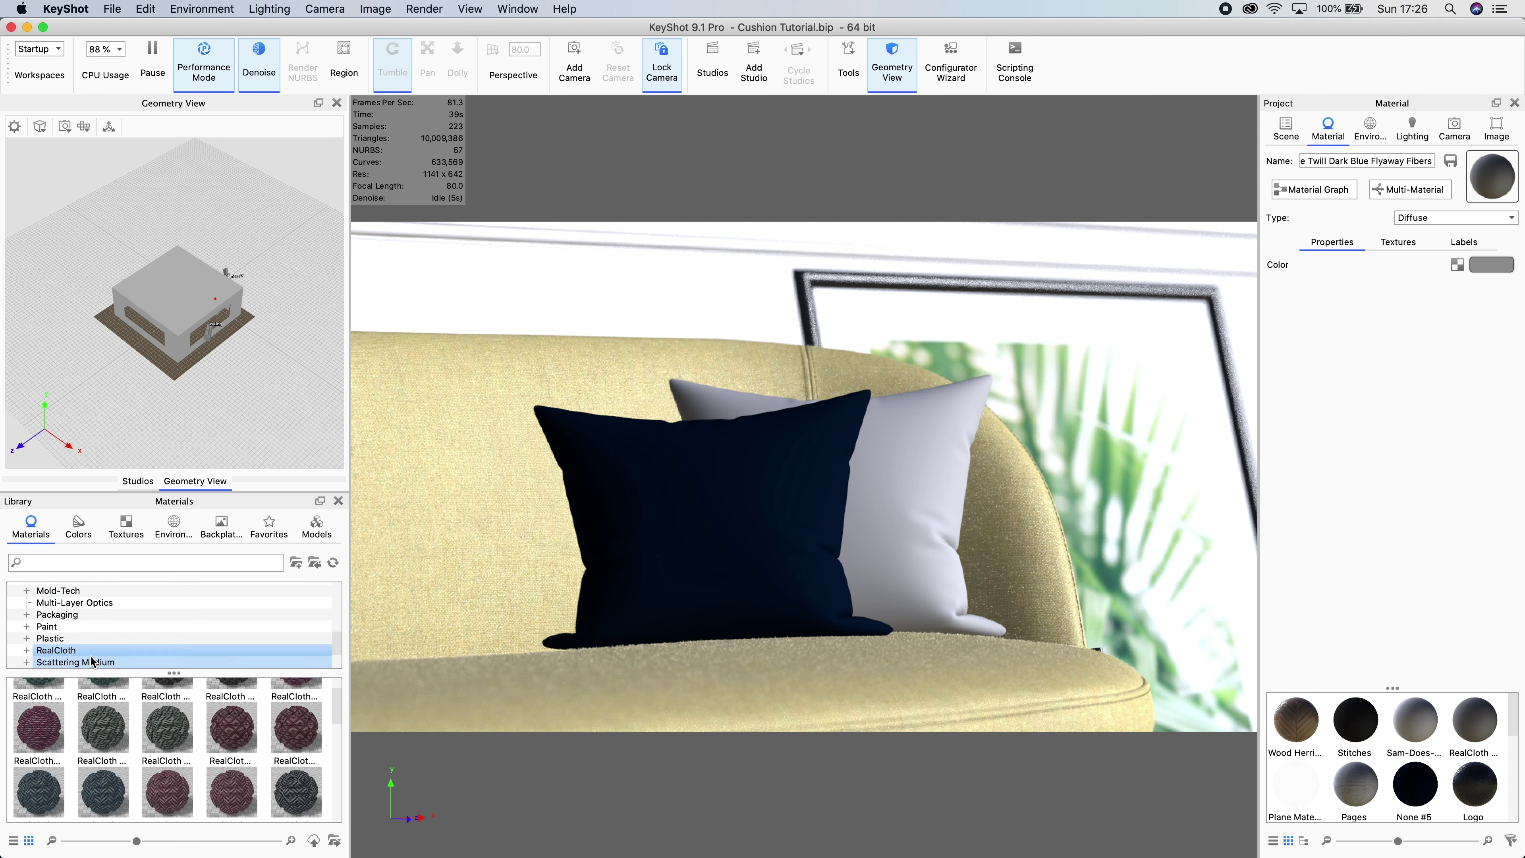
scroll(92, 662, down, 1)
scroll(102, 727, up, 2)
click(103, 730)
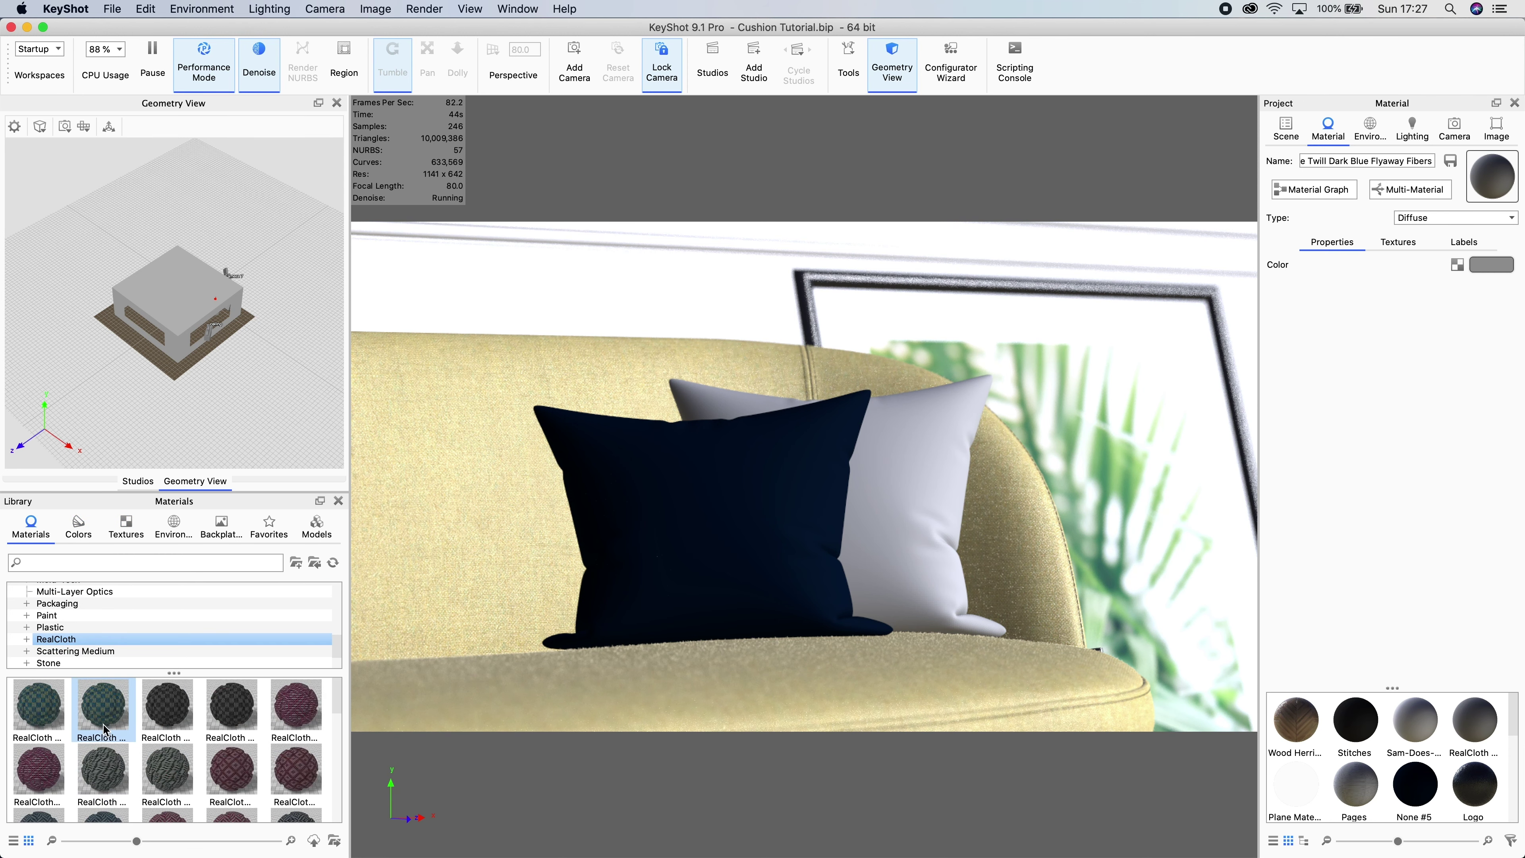
scroll(104, 730, down, 3)
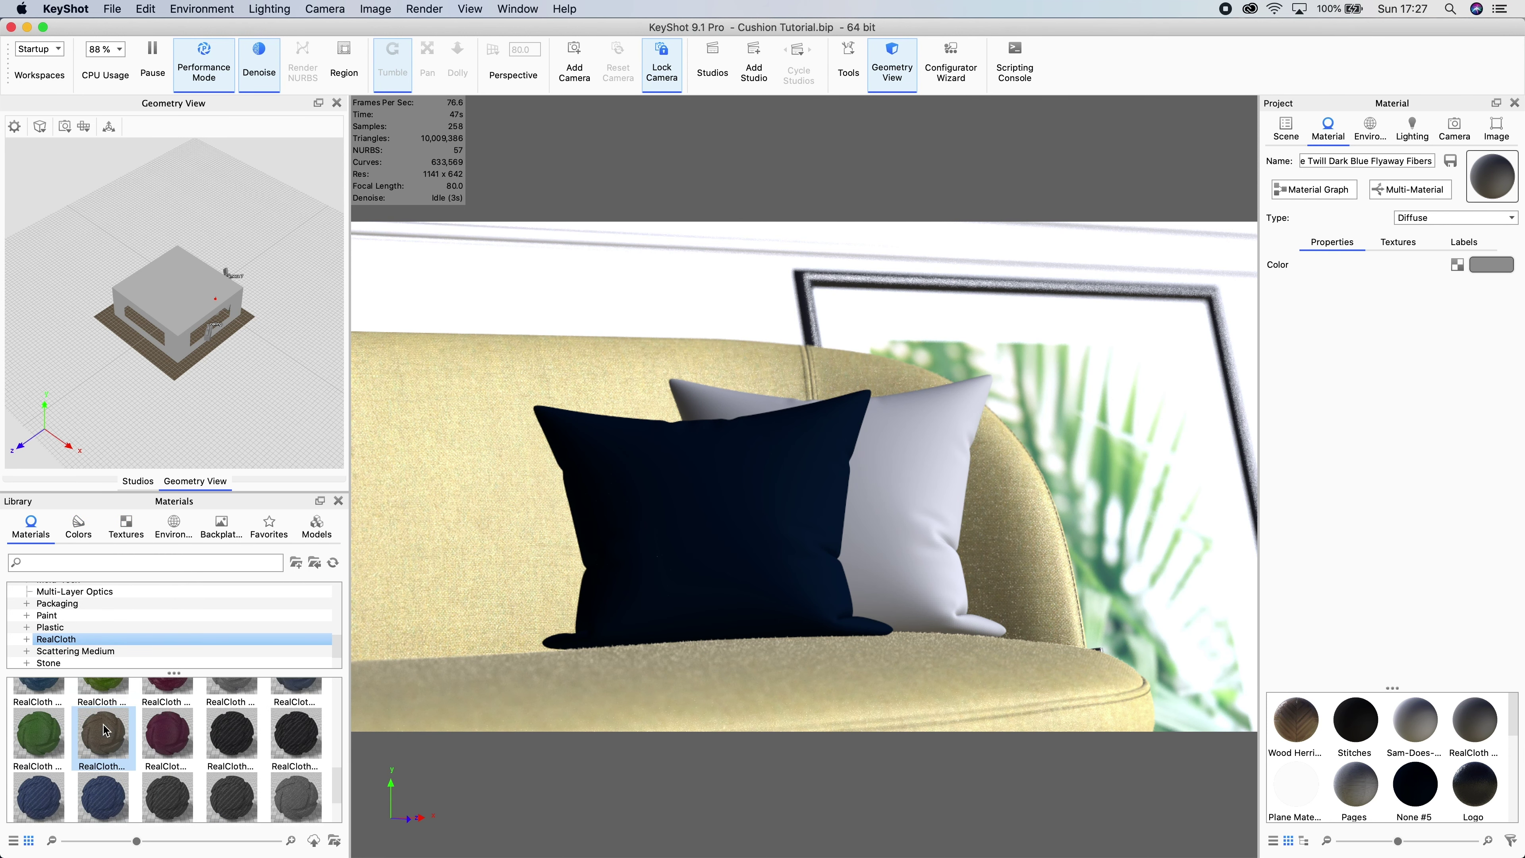
scroll(106, 731, down, 3)
drag(103, 748, 909, 557)
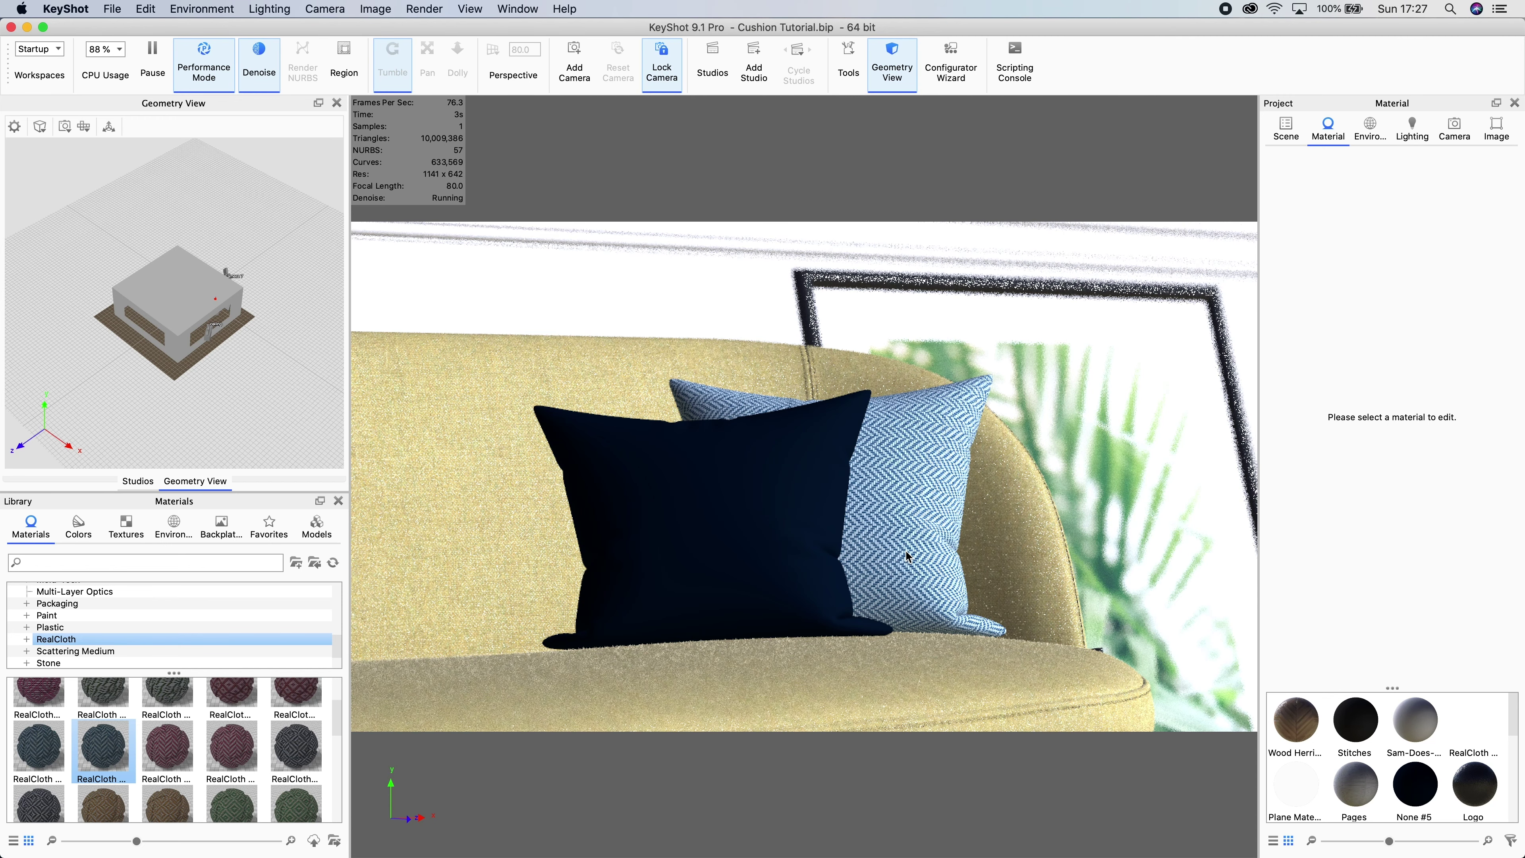
double_click(905, 483)
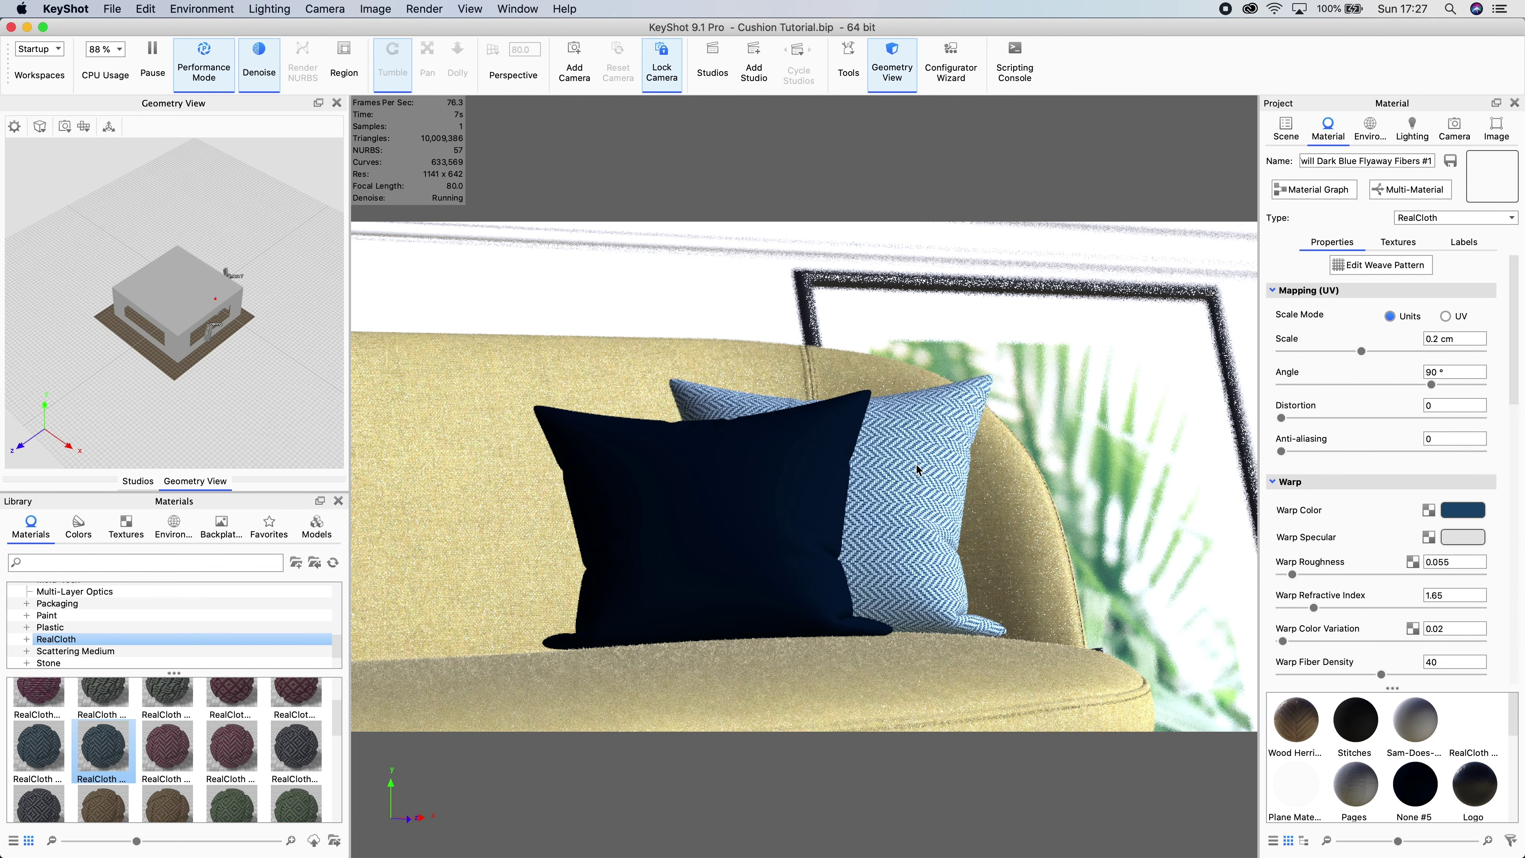
- Switch the lighting preset to Interior and try a dark diamond-weave RealCloth material on the rear cushion
click(1412, 127)
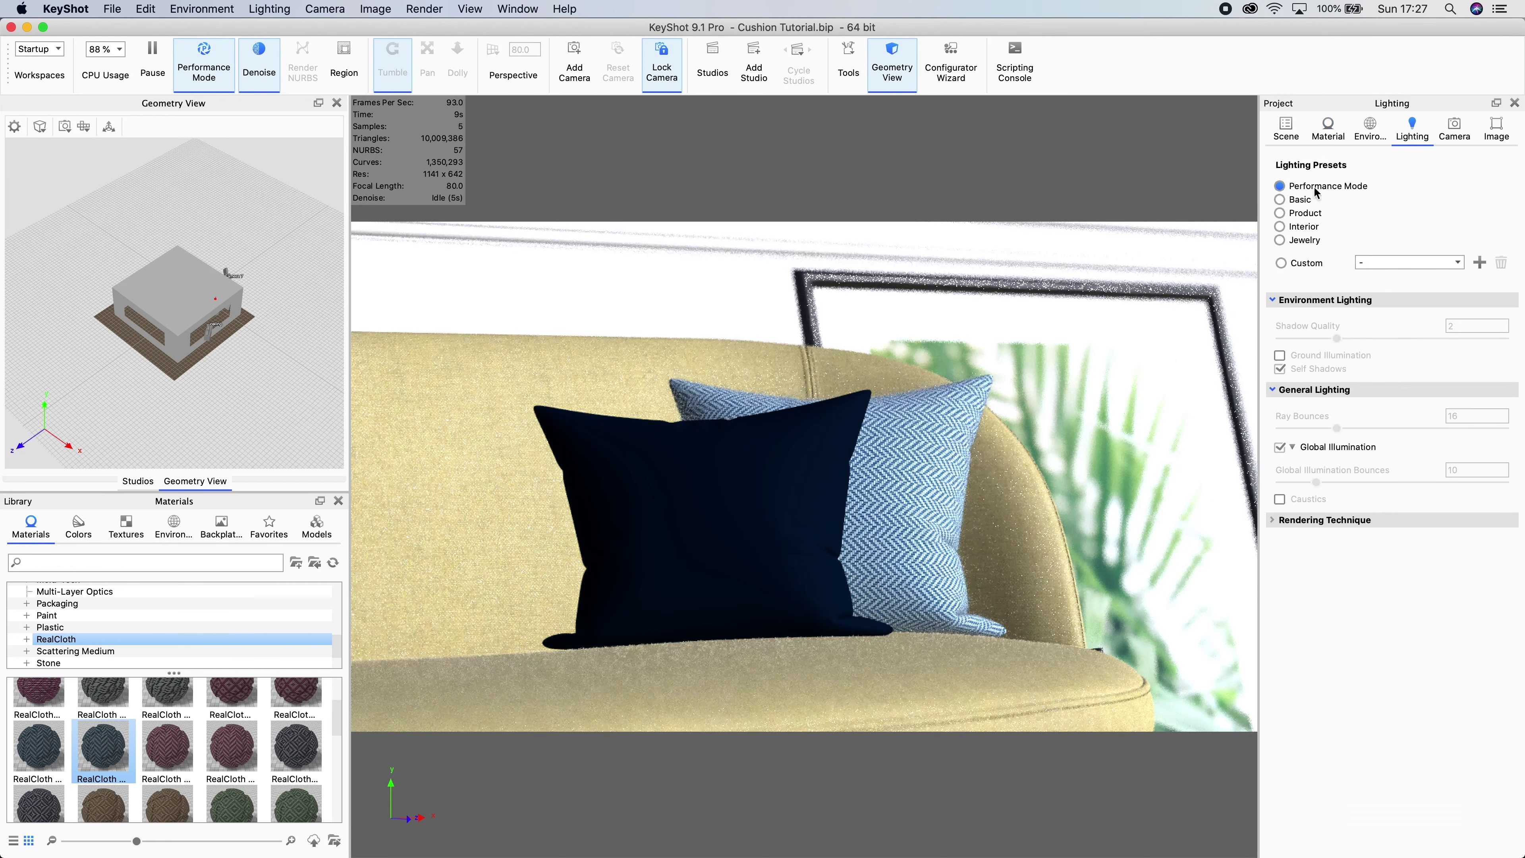
click(1301, 232)
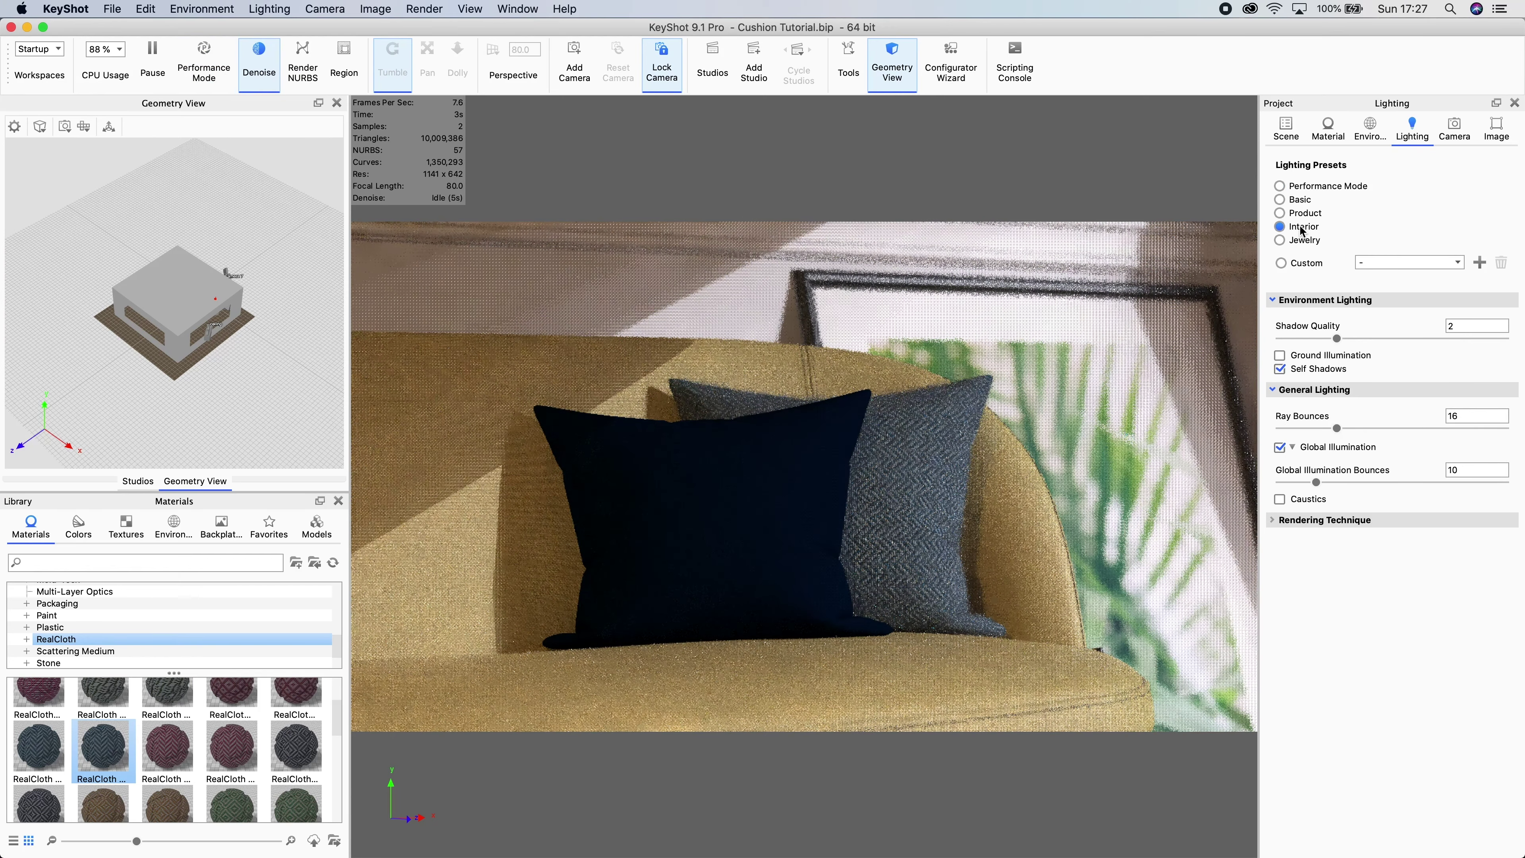
drag(299, 748, 890, 528)
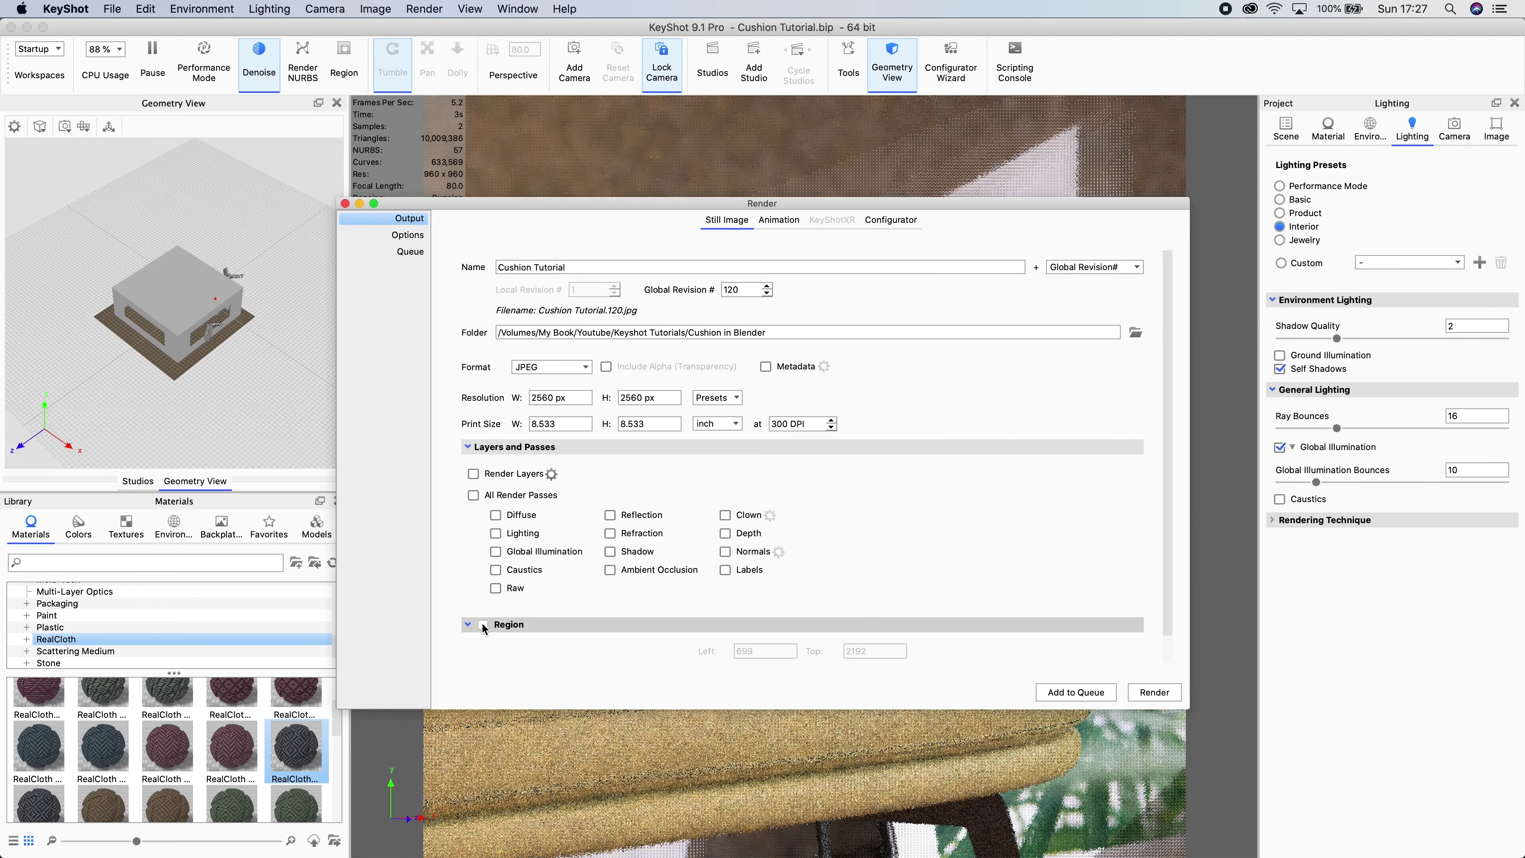
- Enable the render region and fit it around the upper part of the rear cushion at 184 by 217 px
click(385, 812)
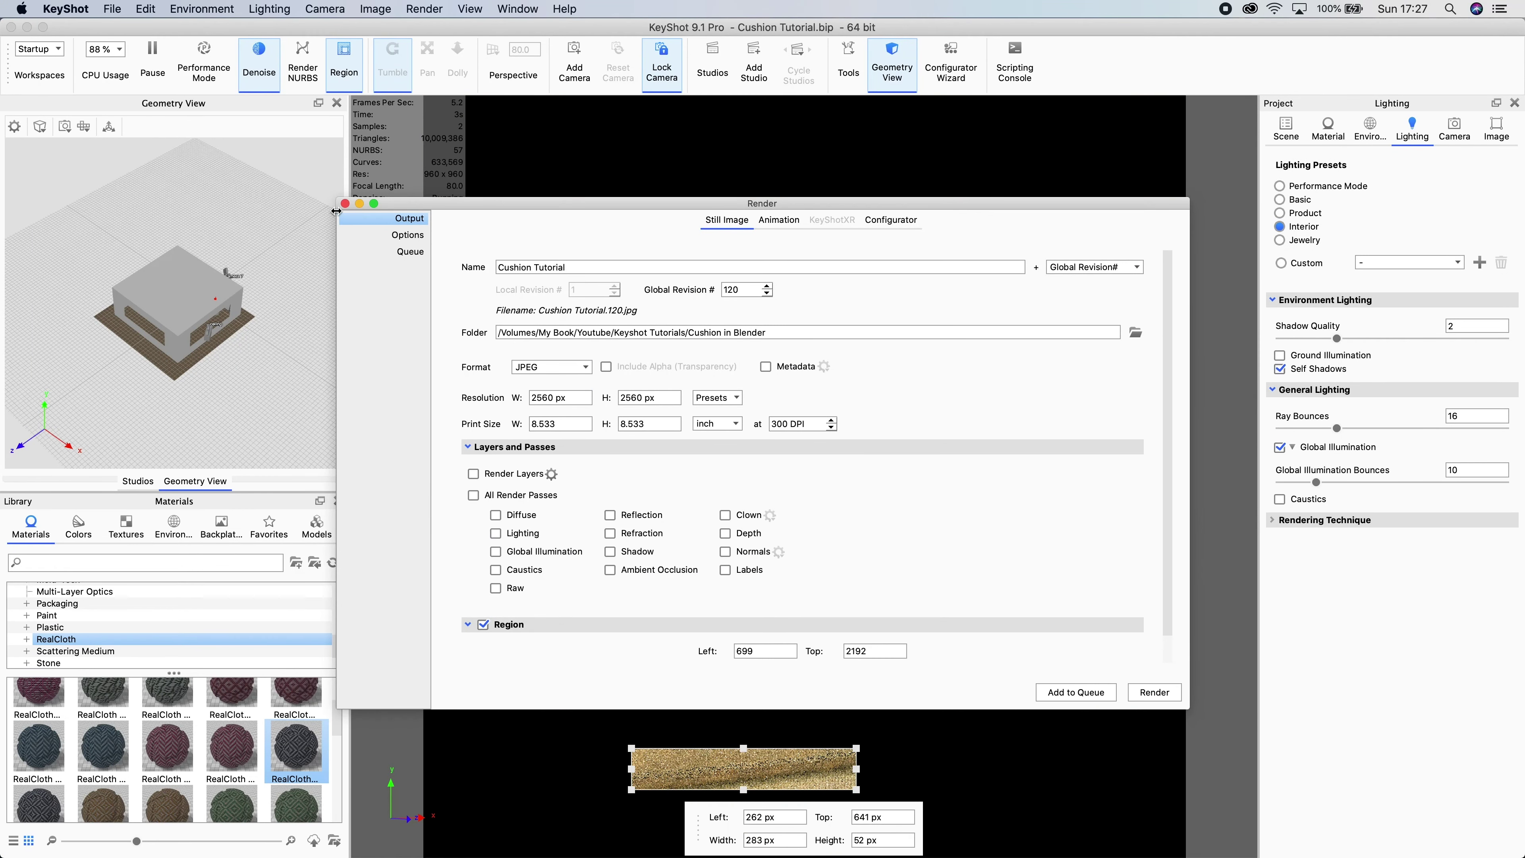
key(Escape)
drag(770, 761, 1004, 421)
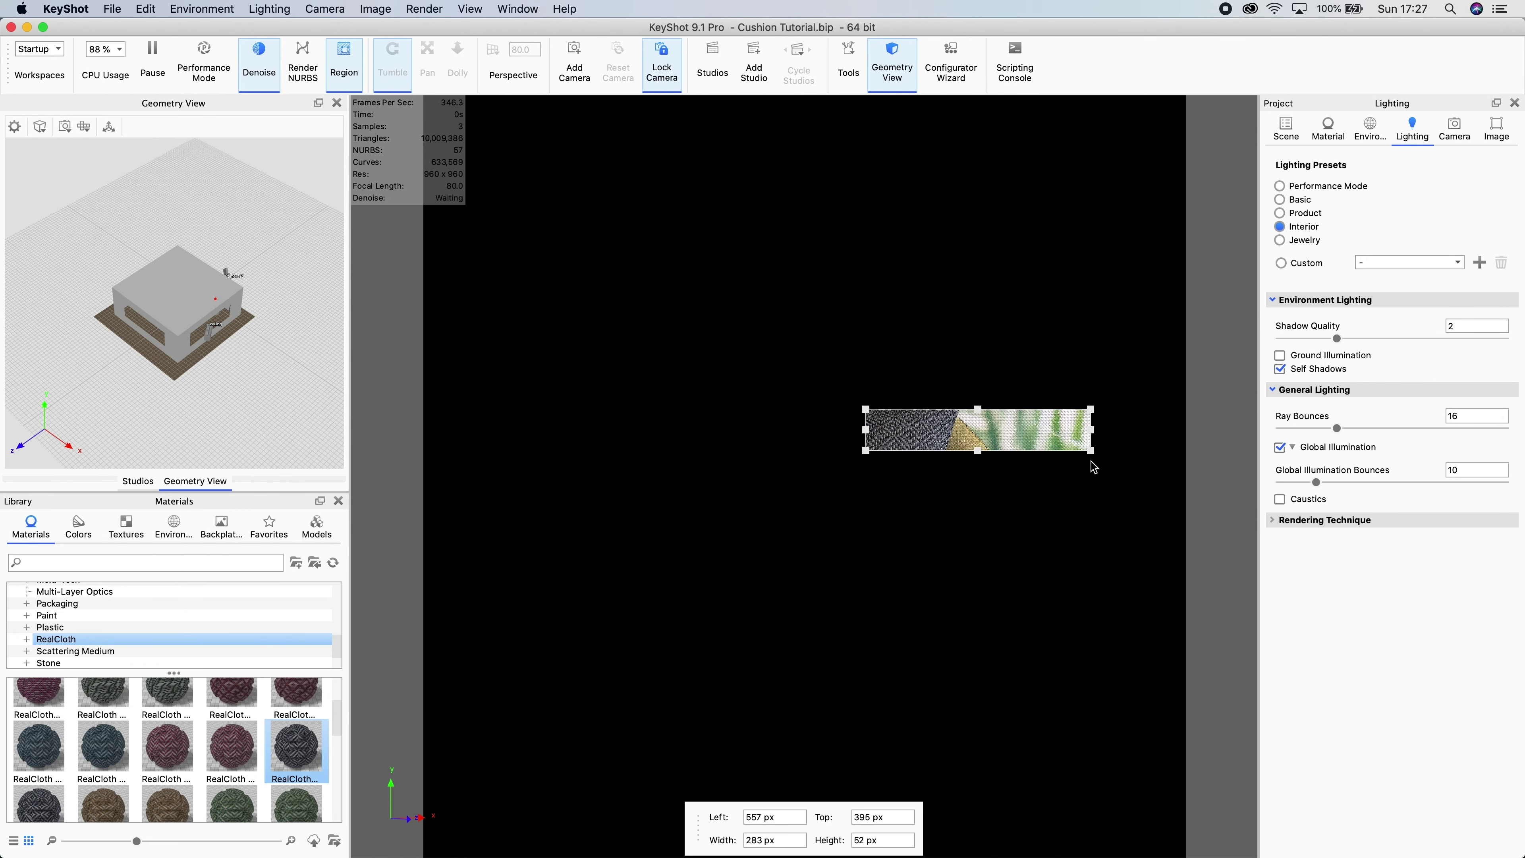
drag(1088, 449, 968, 552)
drag(866, 409, 821, 380)
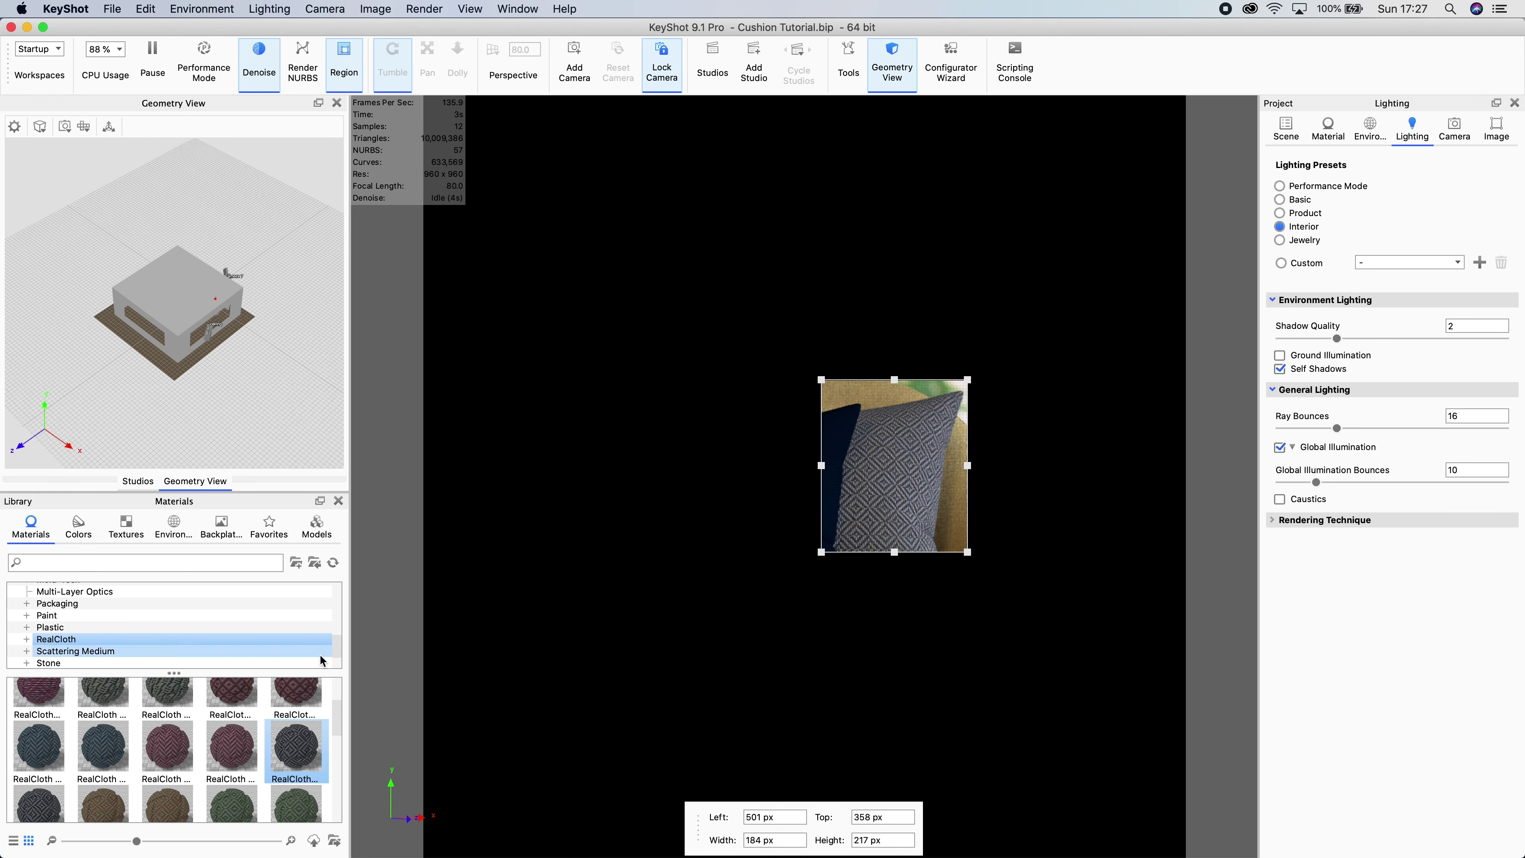
- Reapply the dark blue twill RealCloth to the rear cushion and move the render region over the front cushion's upper corner
drag(103, 751, 773, 509)
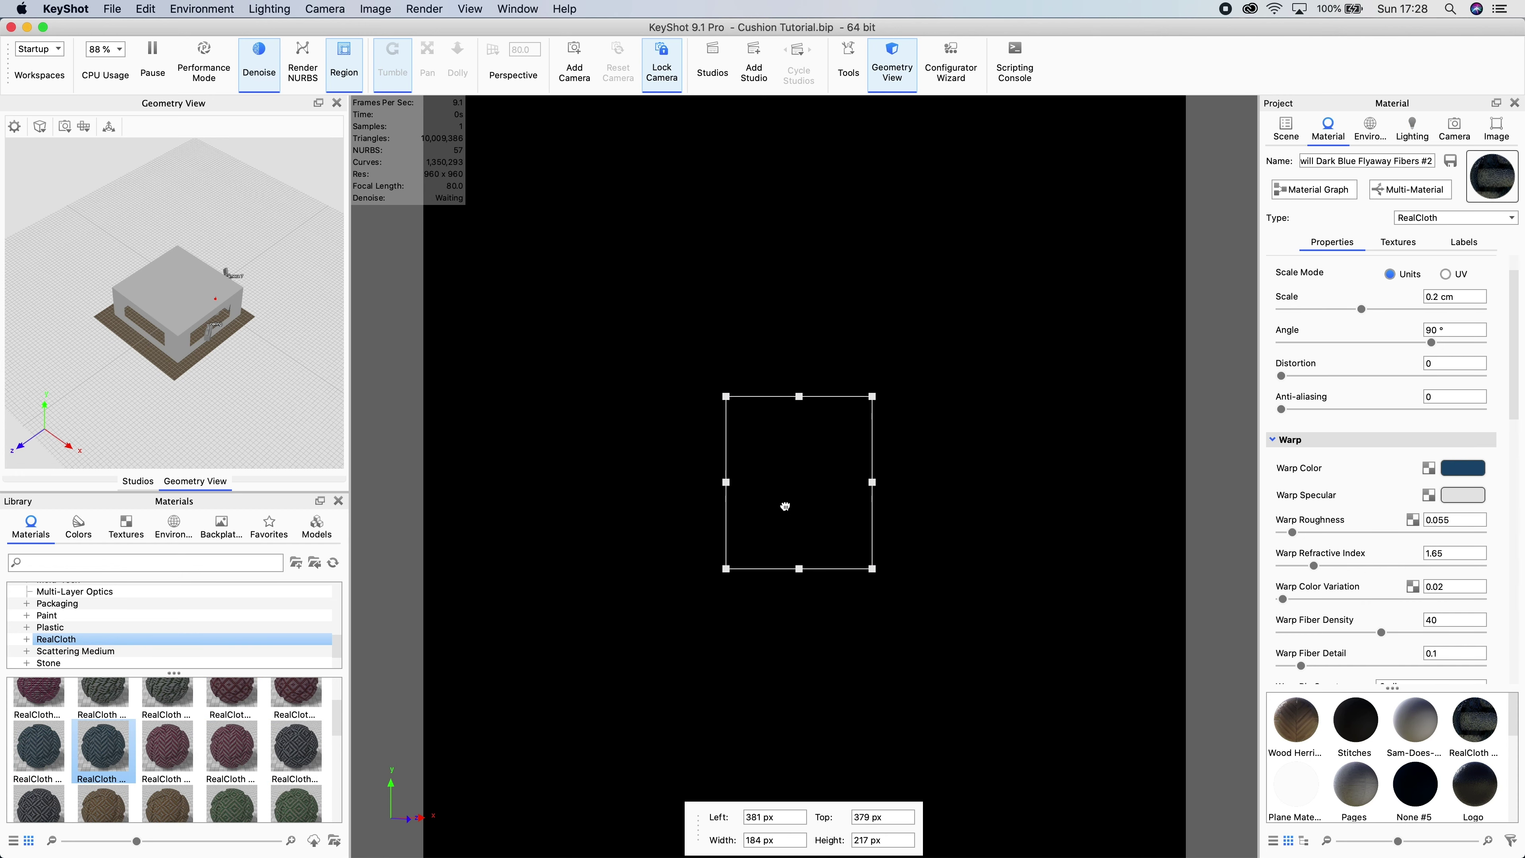
- Change the front cushion's material type to Velvet and set its Edginess to 3
click(807, 500)
click(1417, 221)
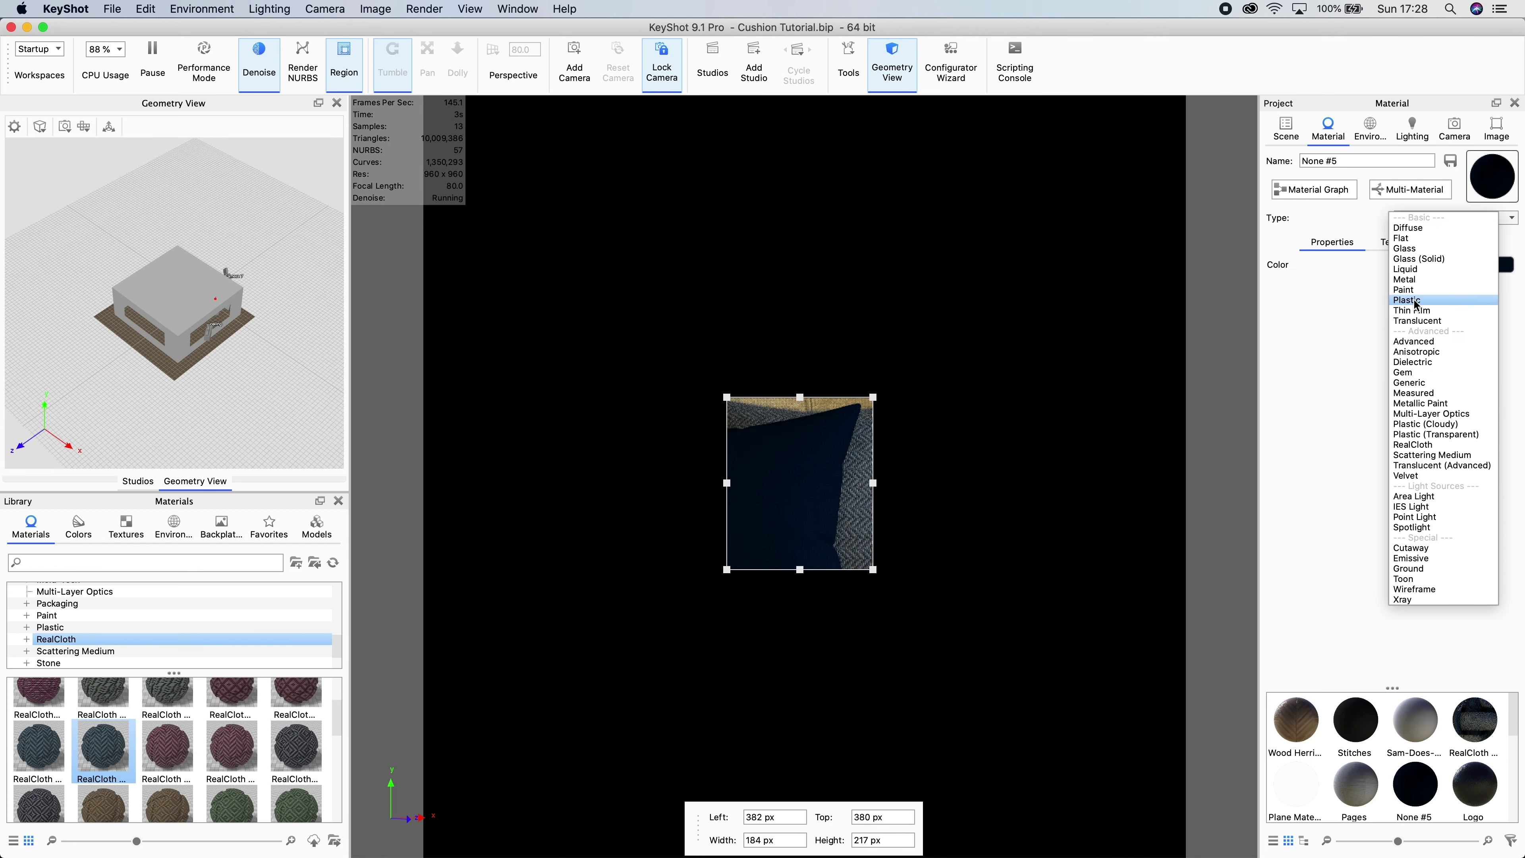
click(1405, 476)
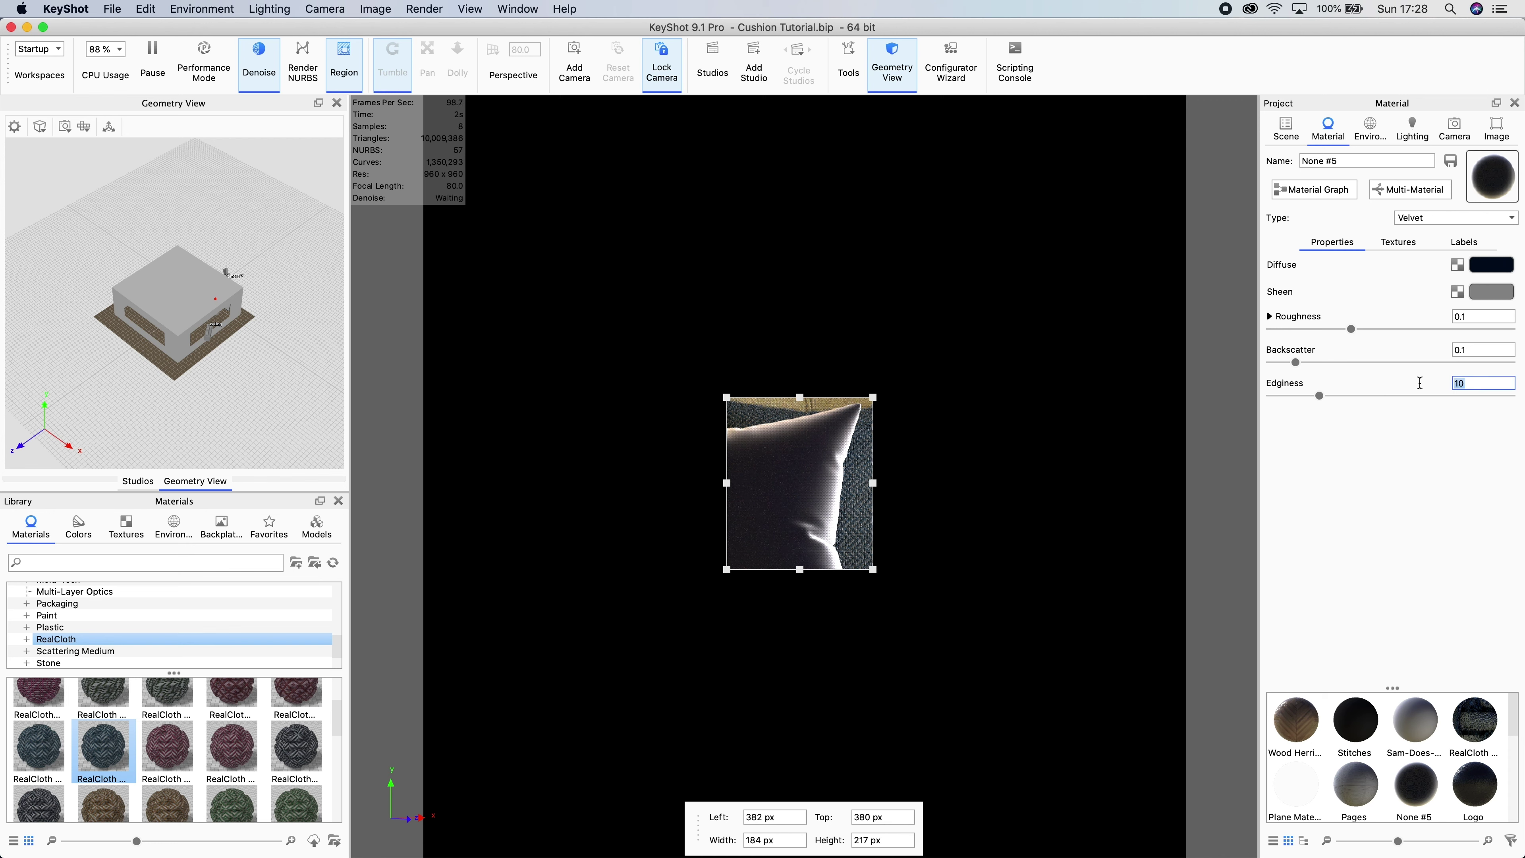
key(Return)
- Check the velvet's Diffuse colour as CMYK values and accept it
click(1492, 264)
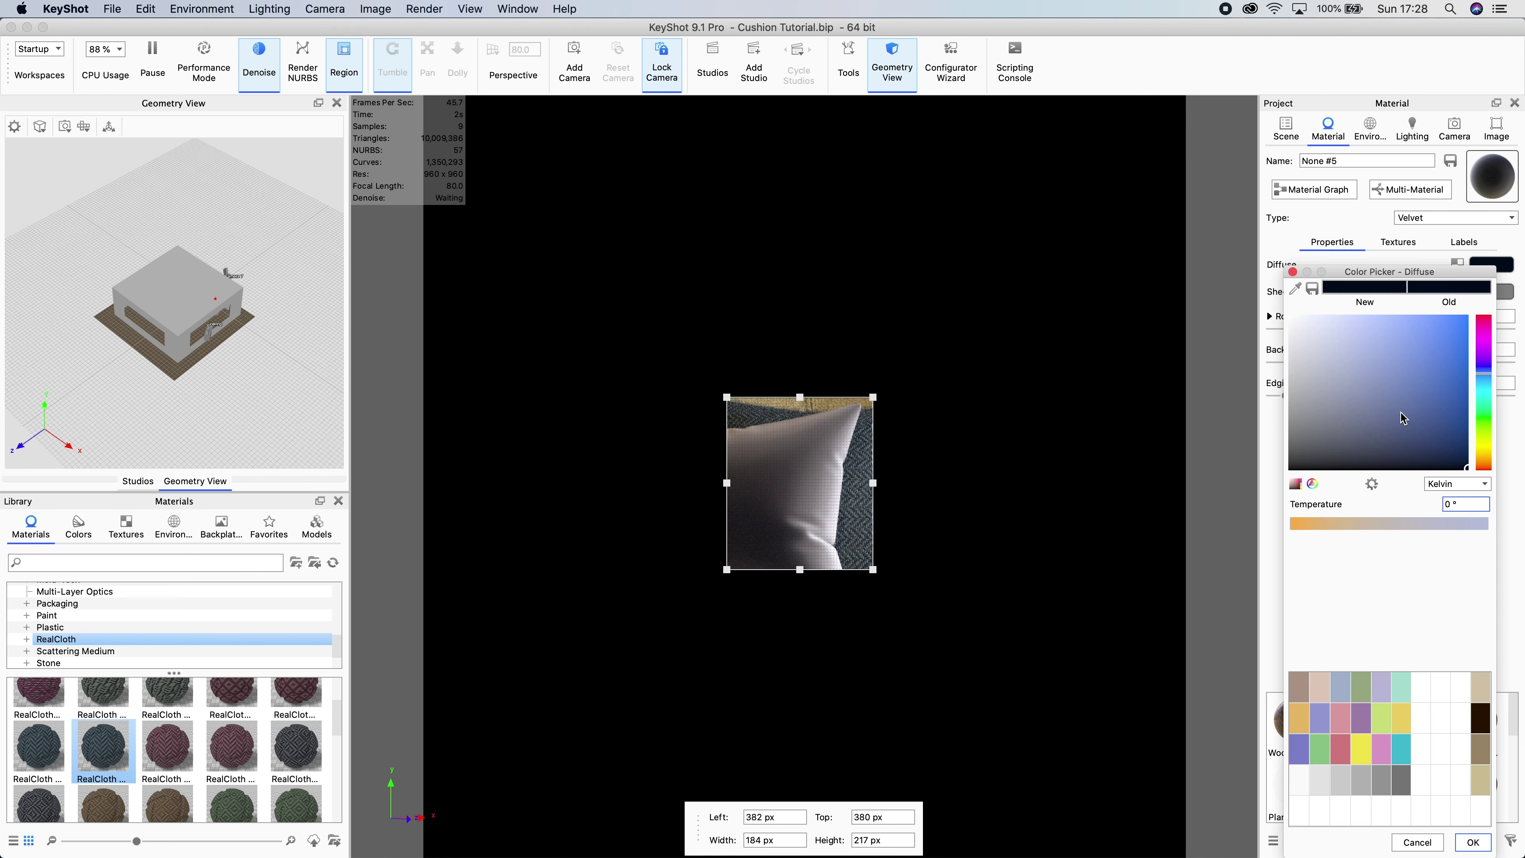
click(1441, 485)
click(1439, 510)
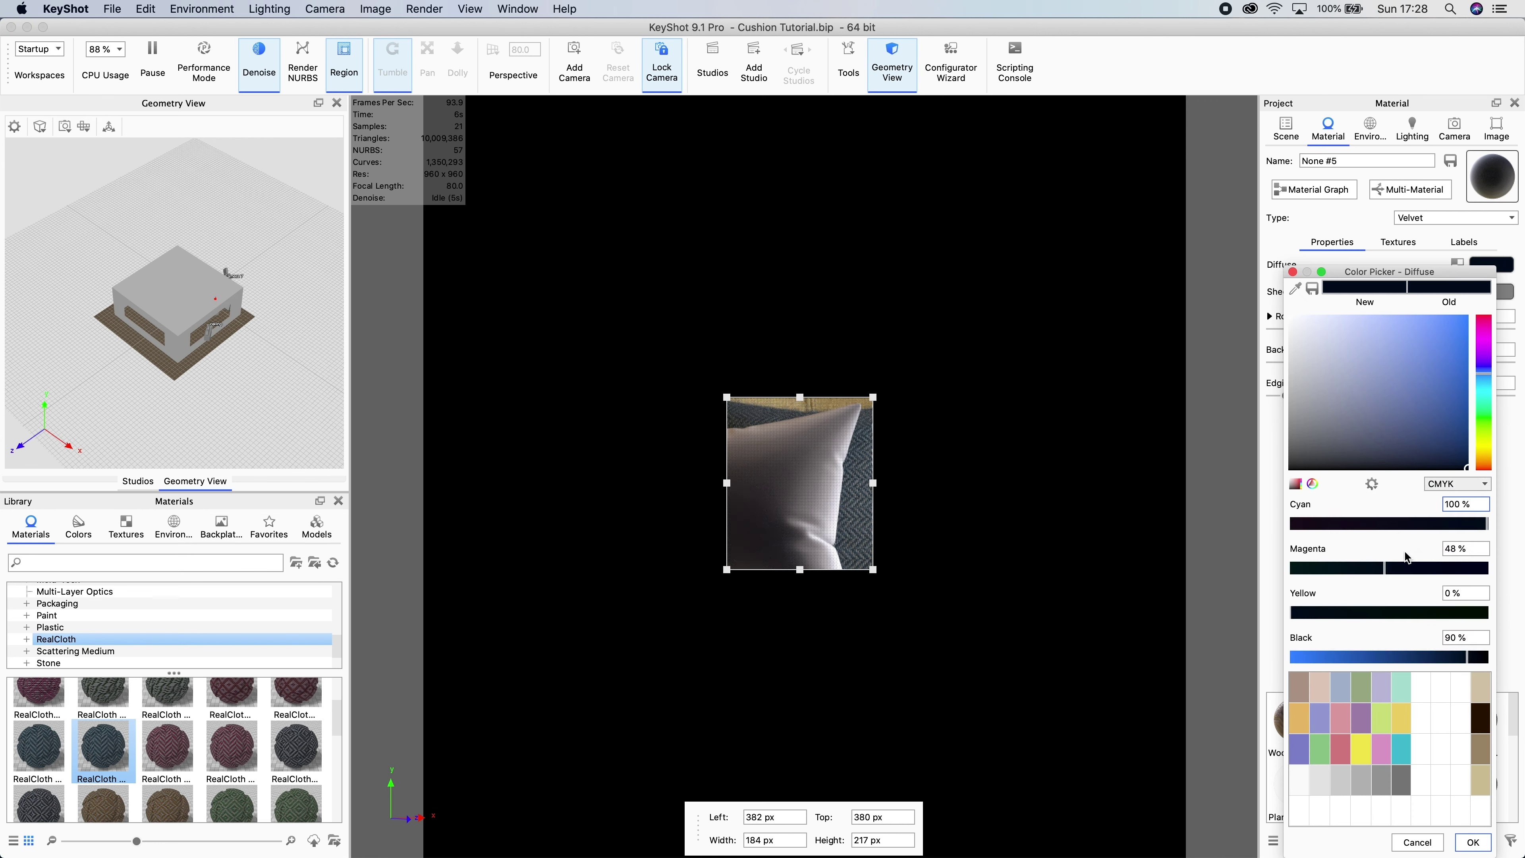
click(1467, 842)
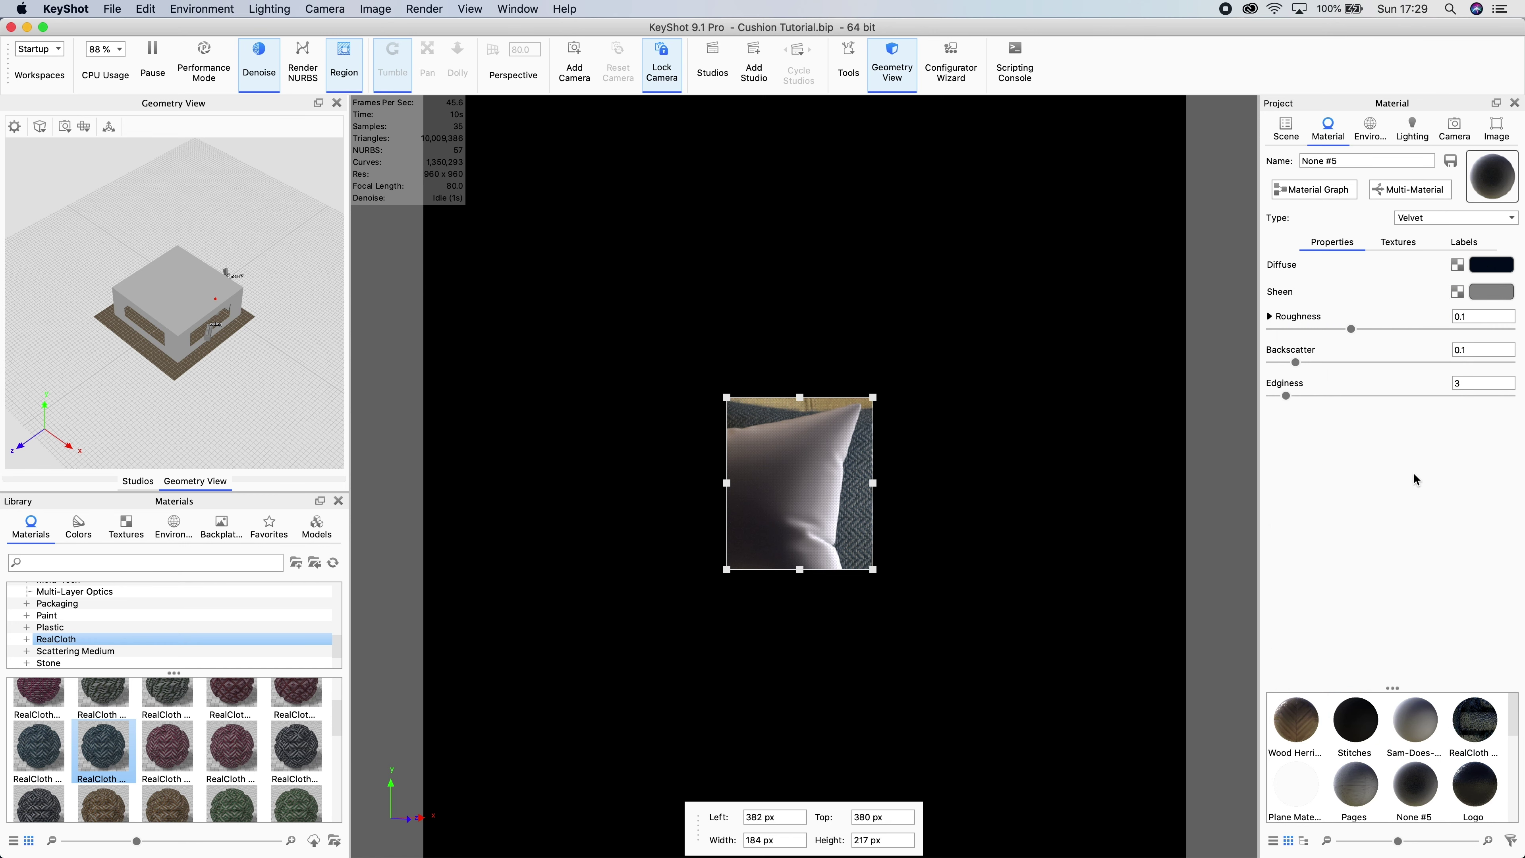
- Open the front cushion's material graph and show the textures in the library
click(1323, 197)
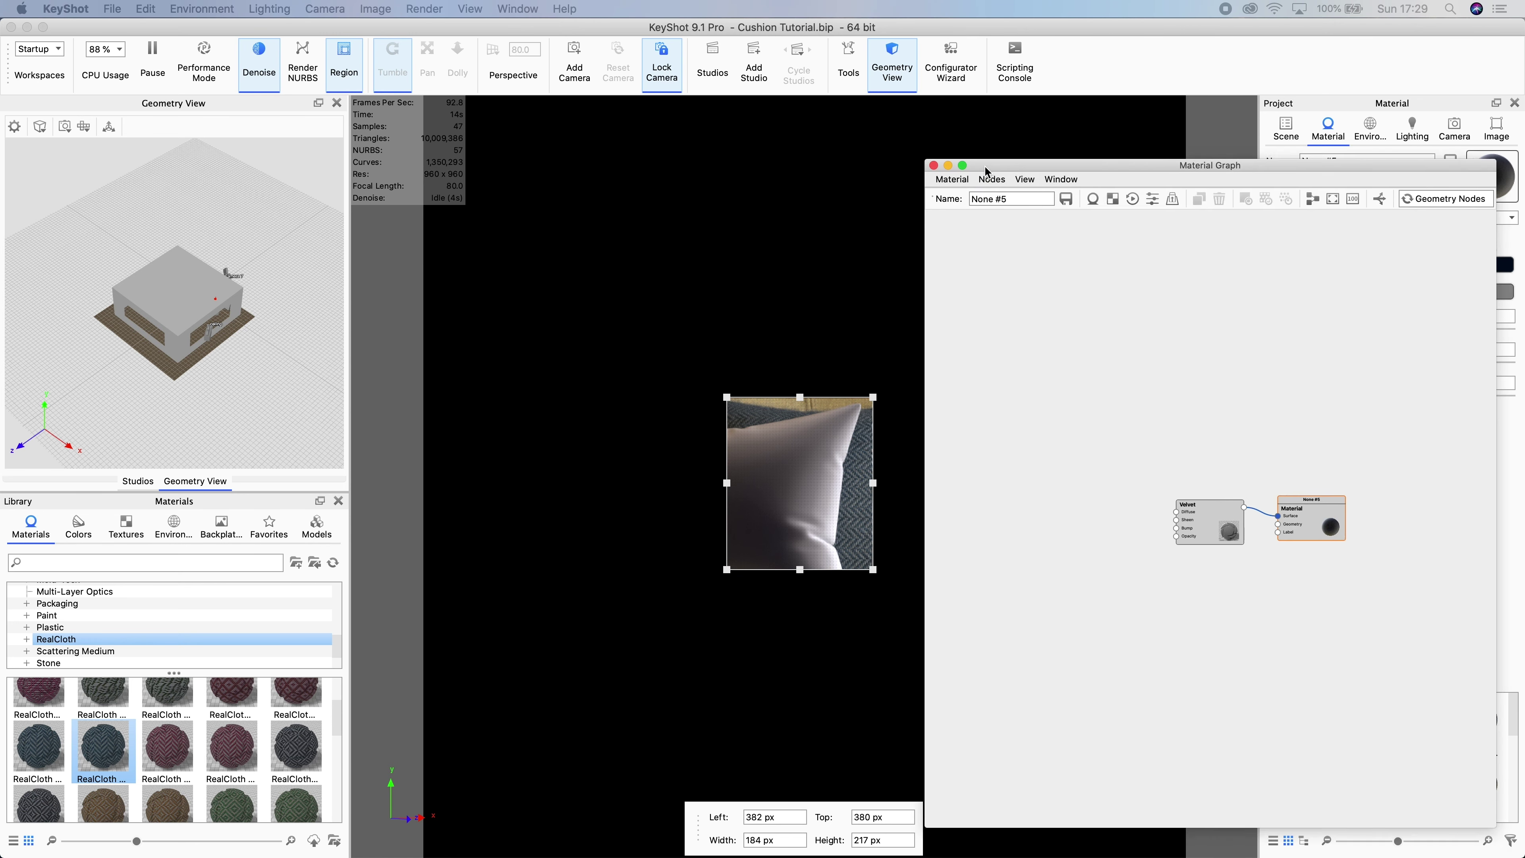
click(126, 526)
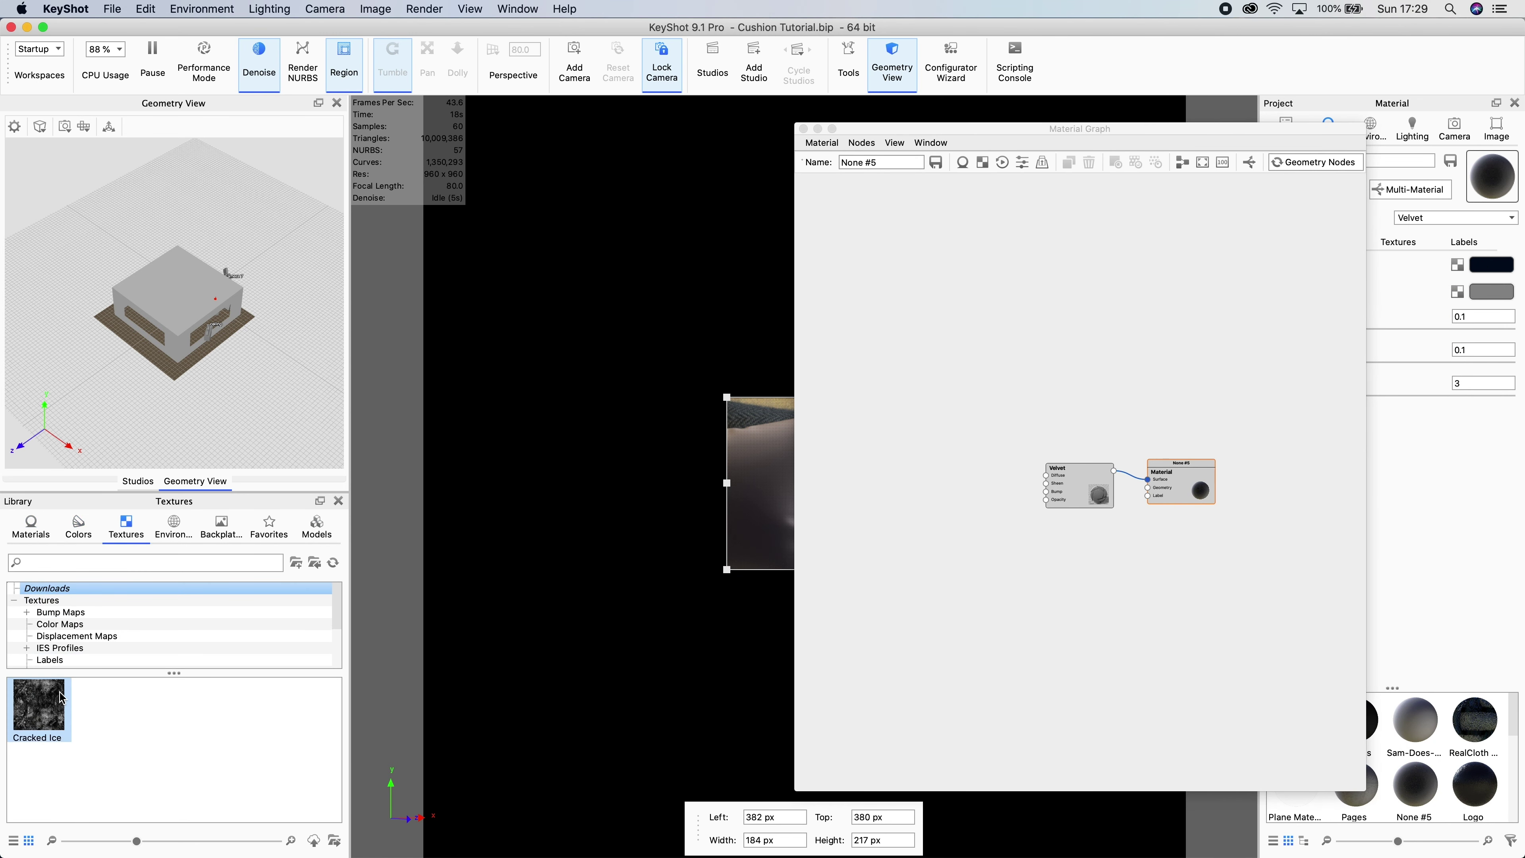
- Browse the textures in the Cloud Library, and close it
click(518, 10)
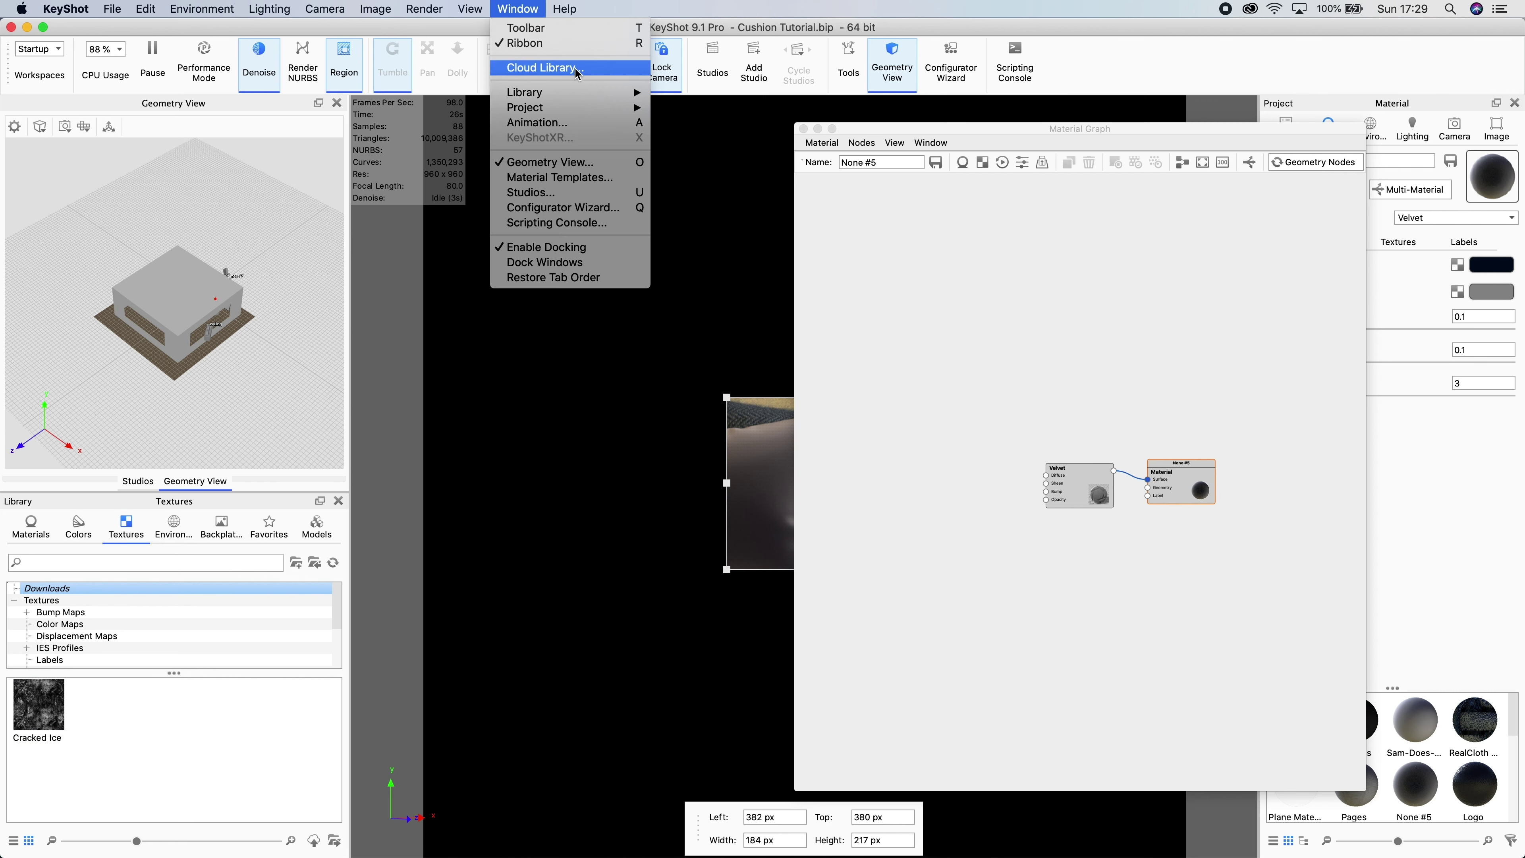
click(510, 72)
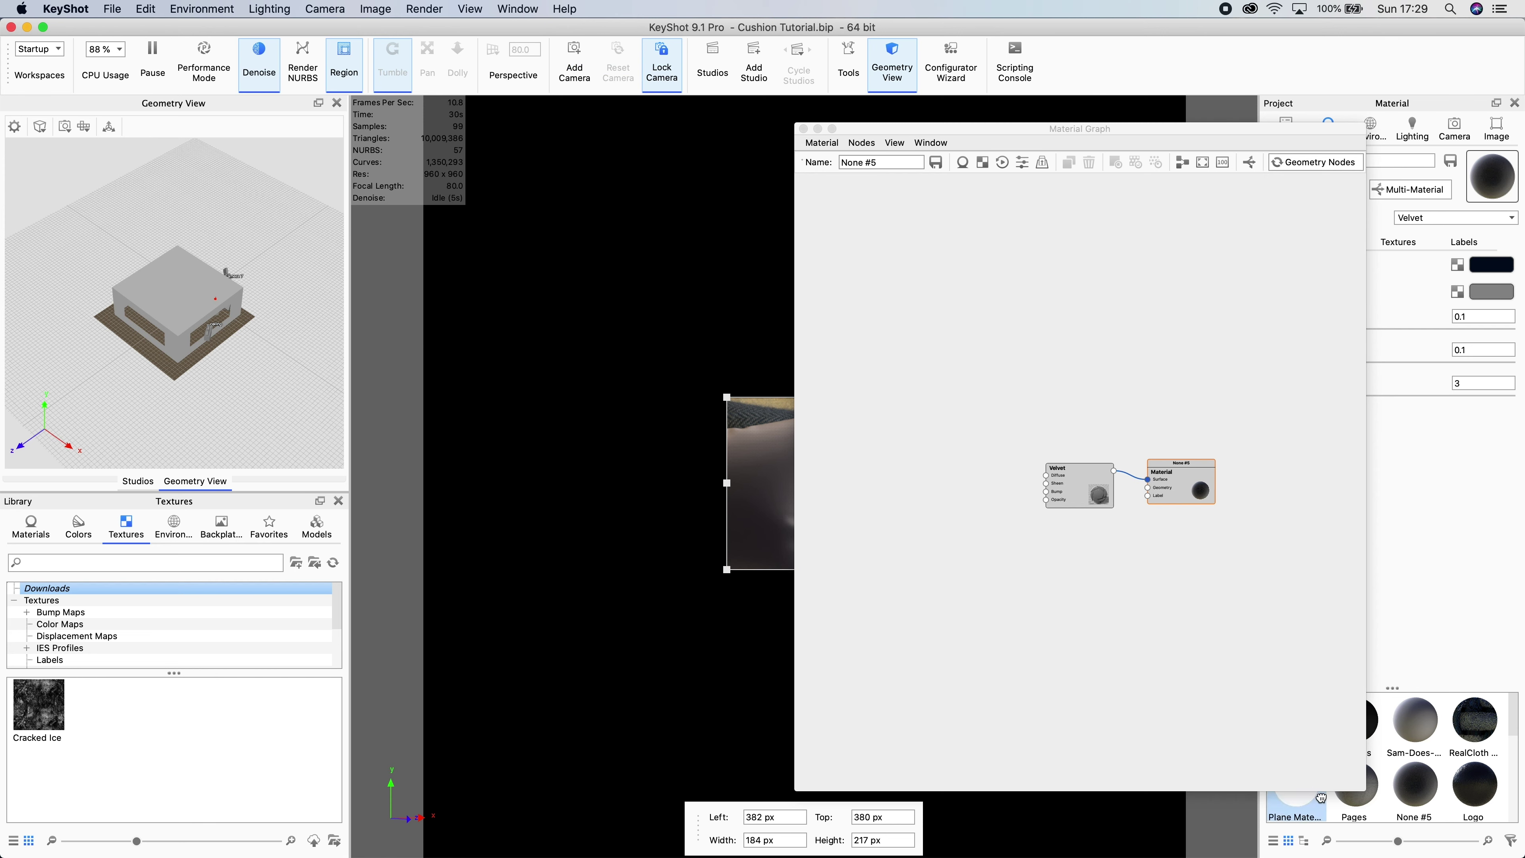
click(510, 7)
click(513, 45)
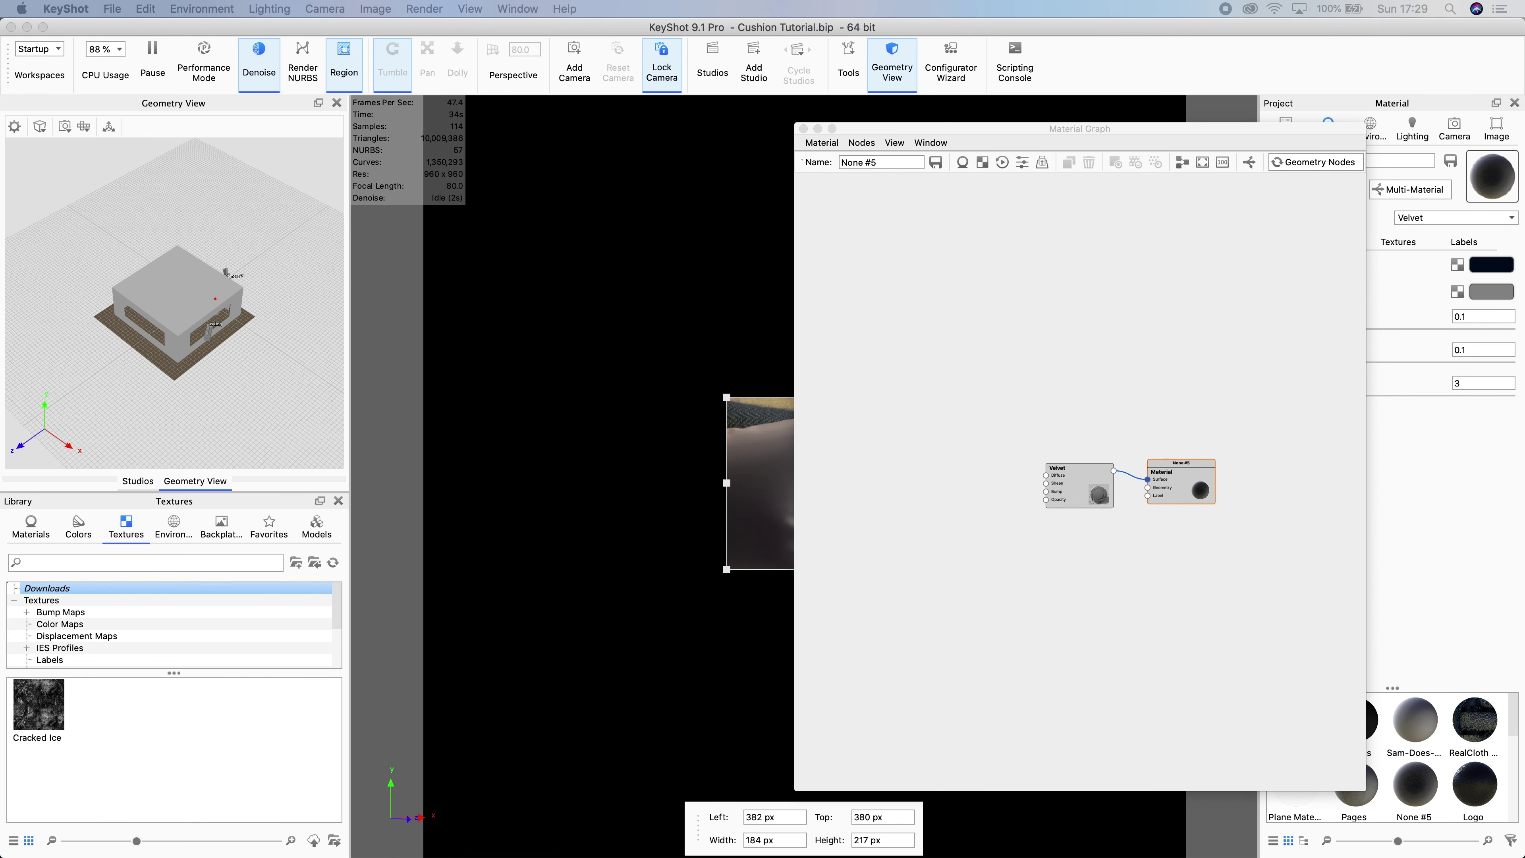
scroll(781, 420, up, 5)
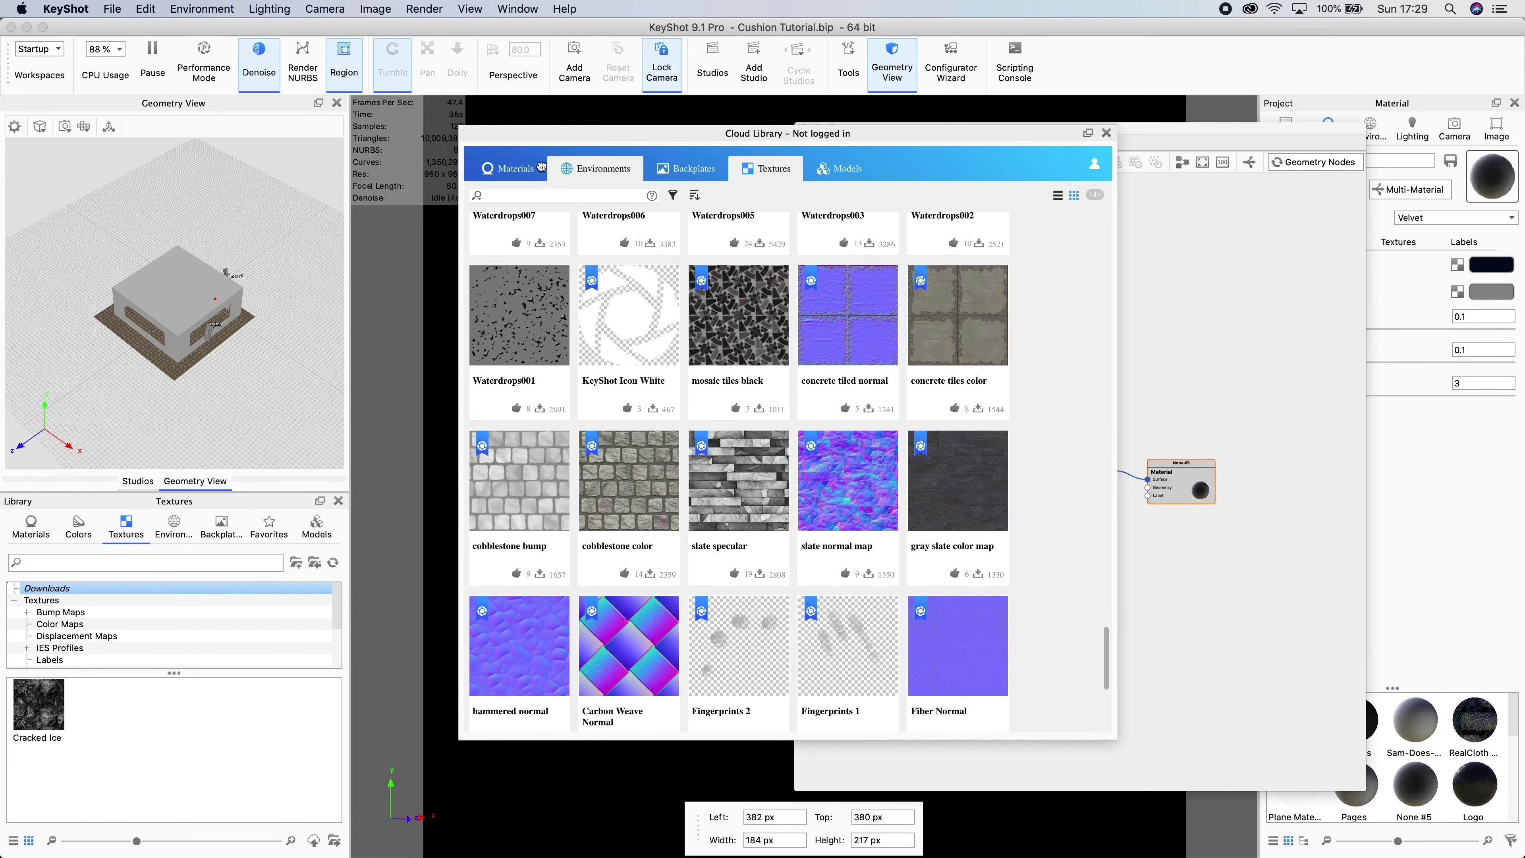
scroll(772, 406, up, 8)
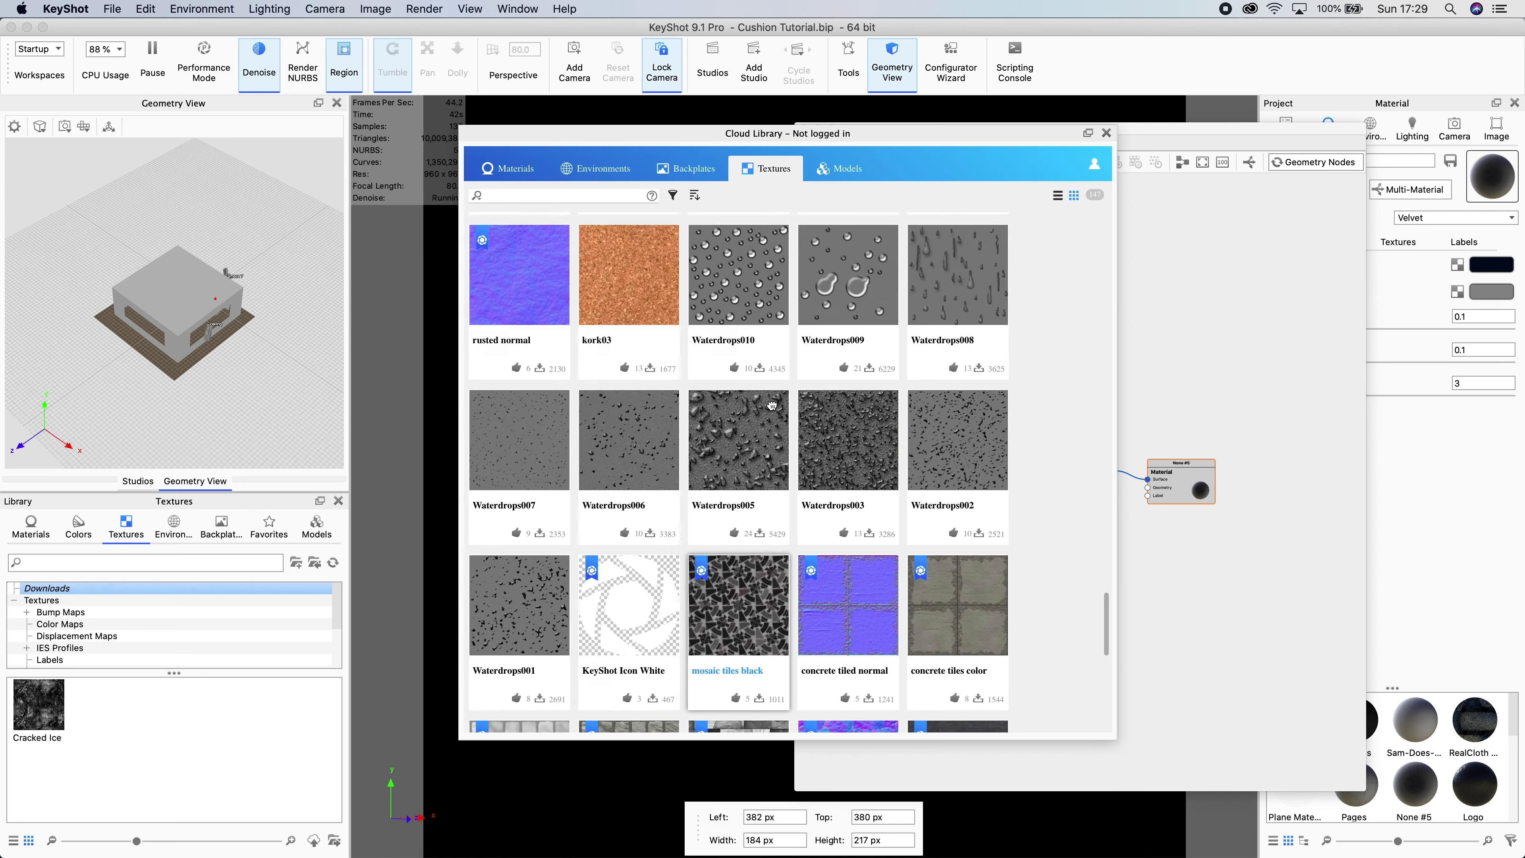
scroll(772, 406, up, 8)
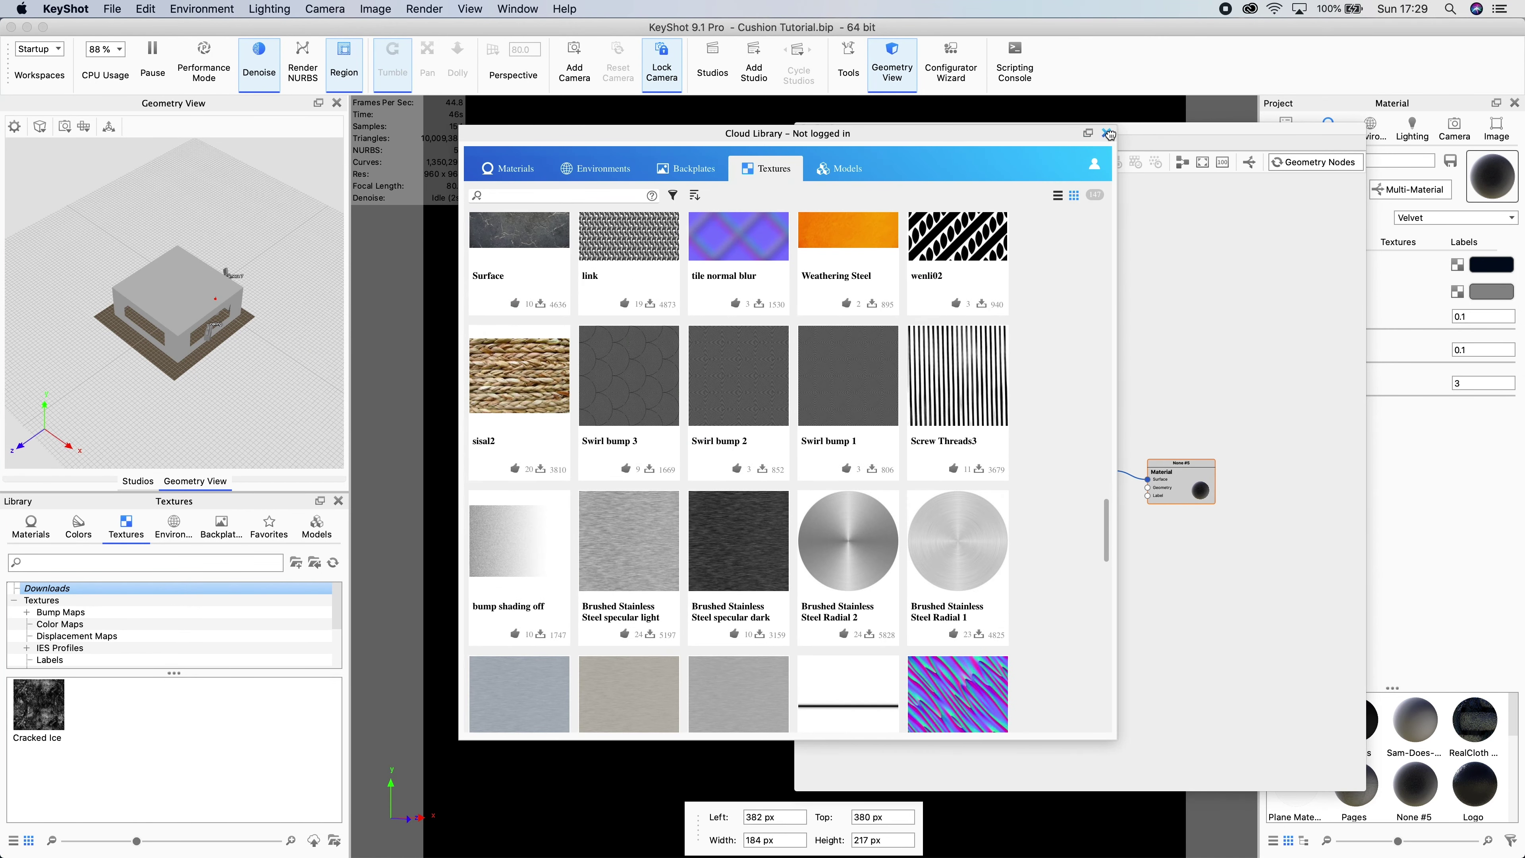
click(1109, 134)
- Connect the Cracked Ice texture to the velvet's Sheen through a Color To Number node in the material graph
drag(38, 706, 891, 482)
drag(908, 134, 1041, 124)
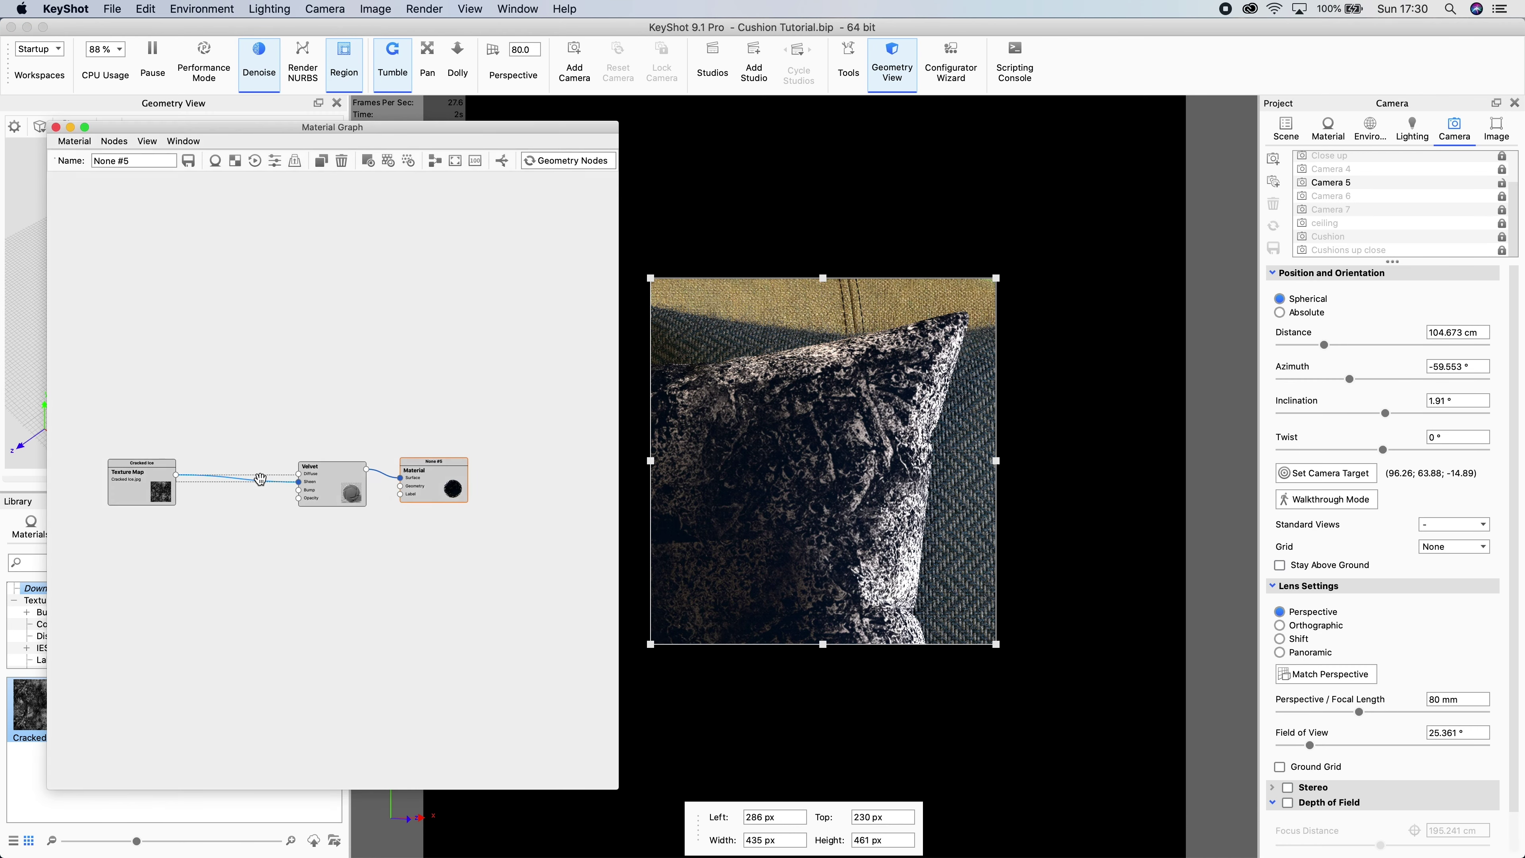
right_click(261, 476)
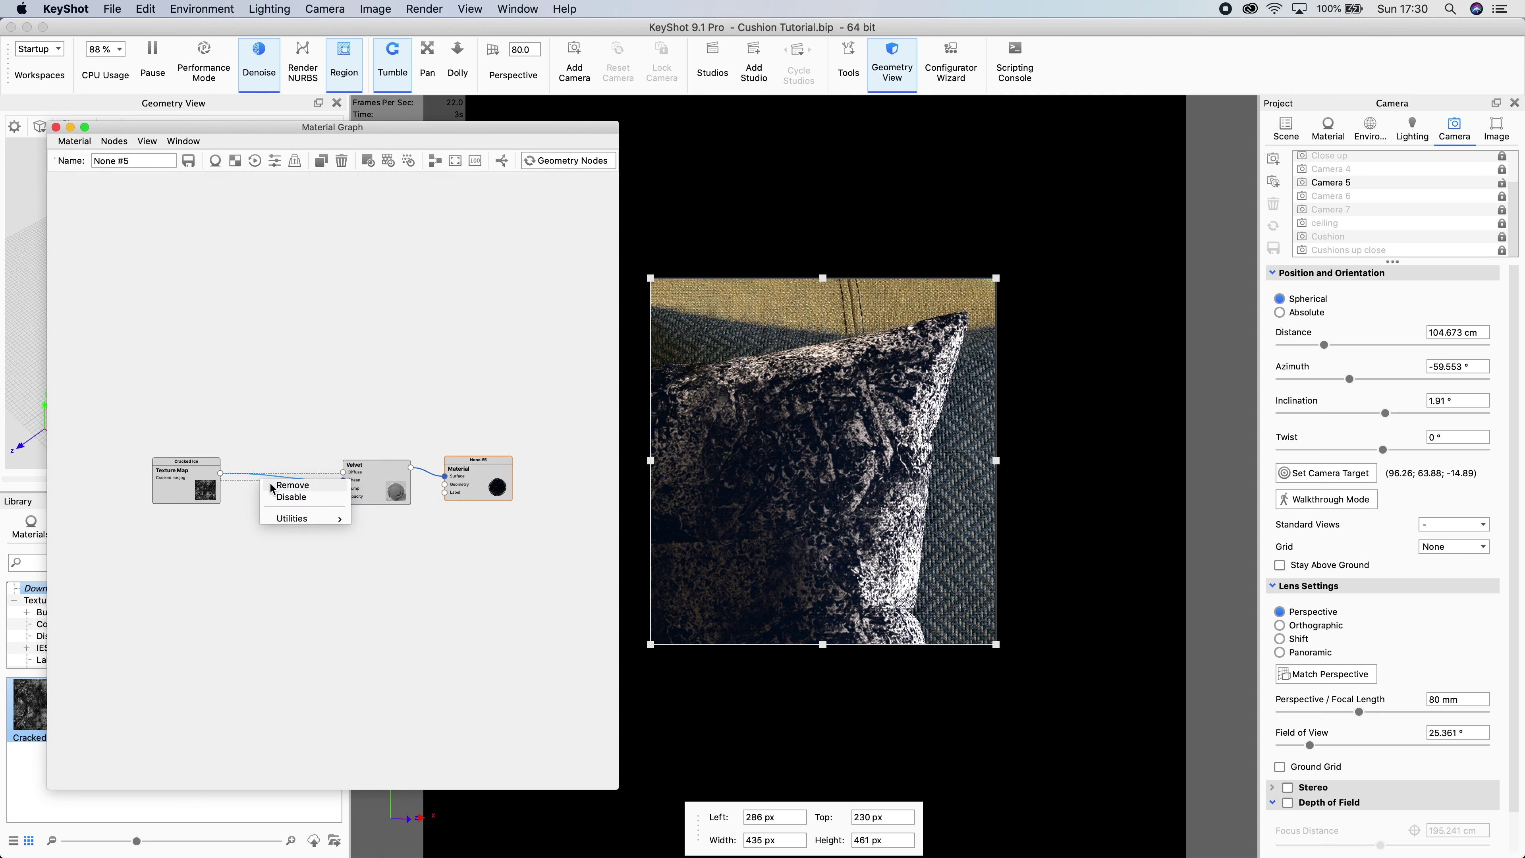
mouse_move(340, 528)
click(396, 584)
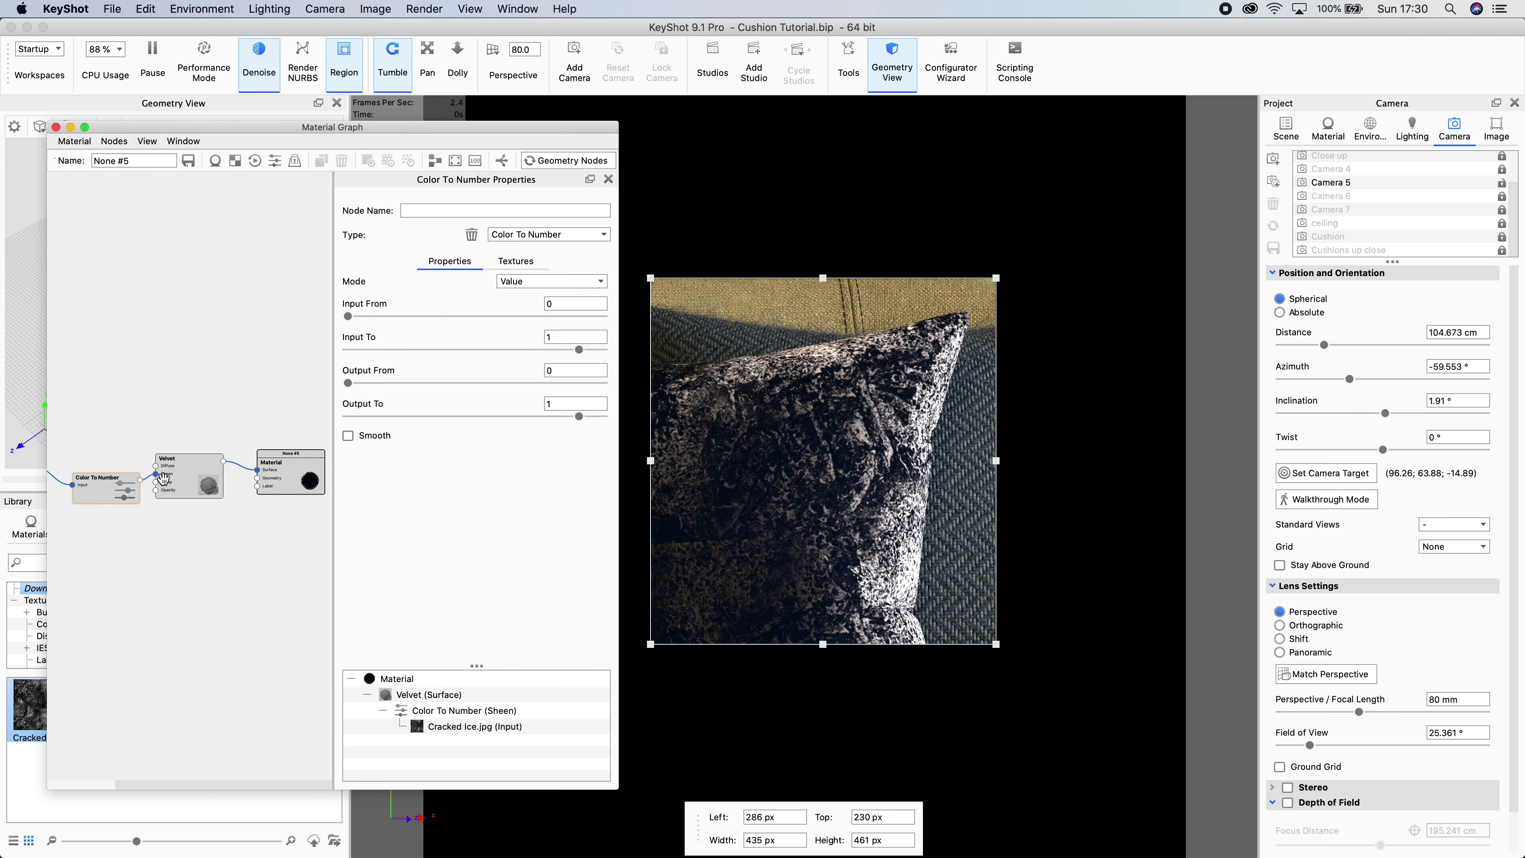
- Preview the Color To Number node and set its Output From to 0.009 and Output To to 0.113
key(p)
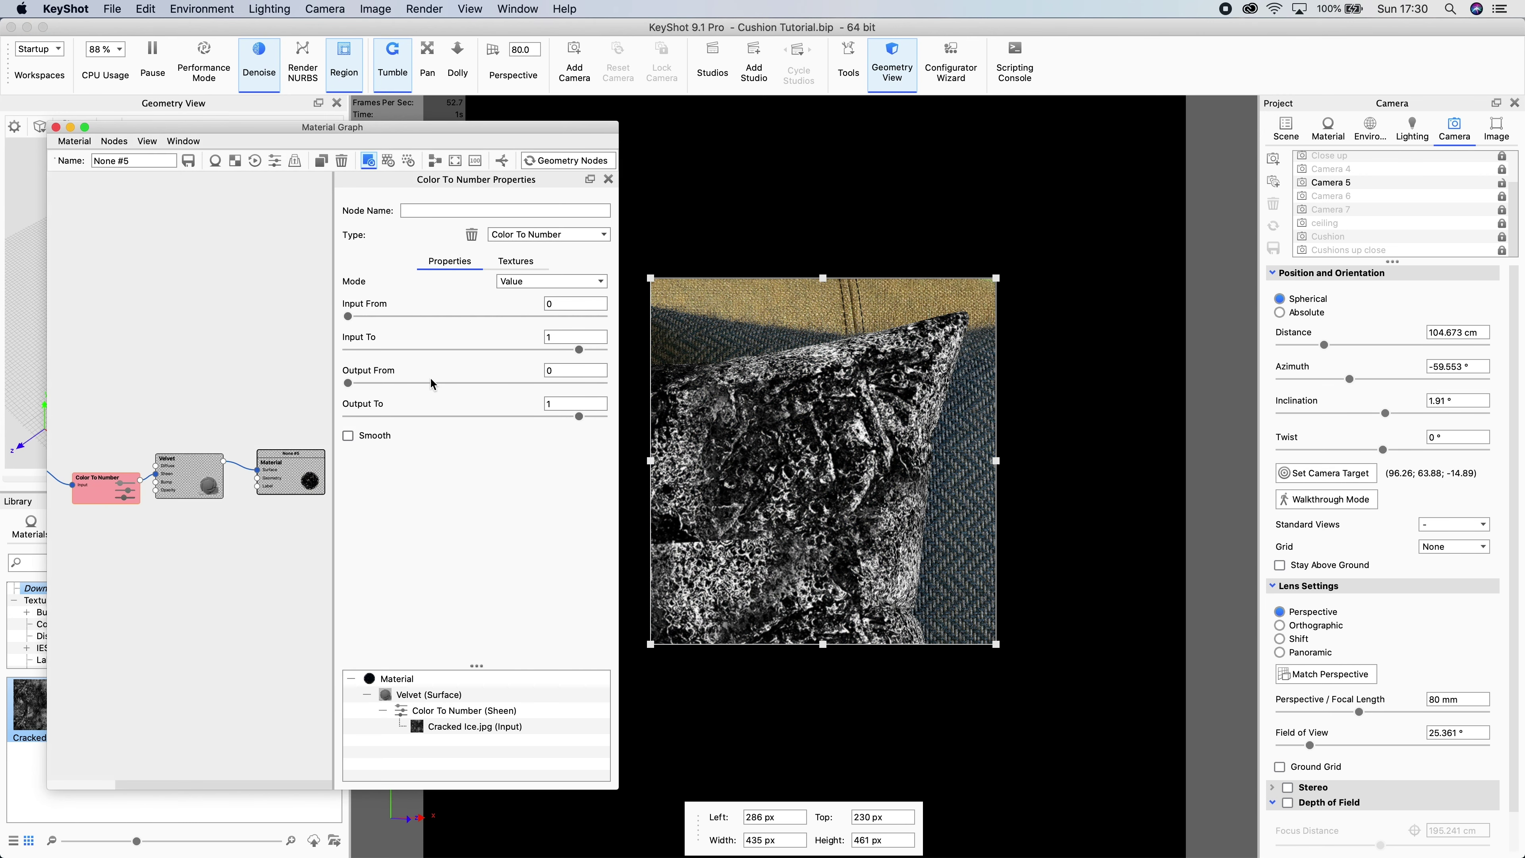
drag(578, 417, 350, 384)
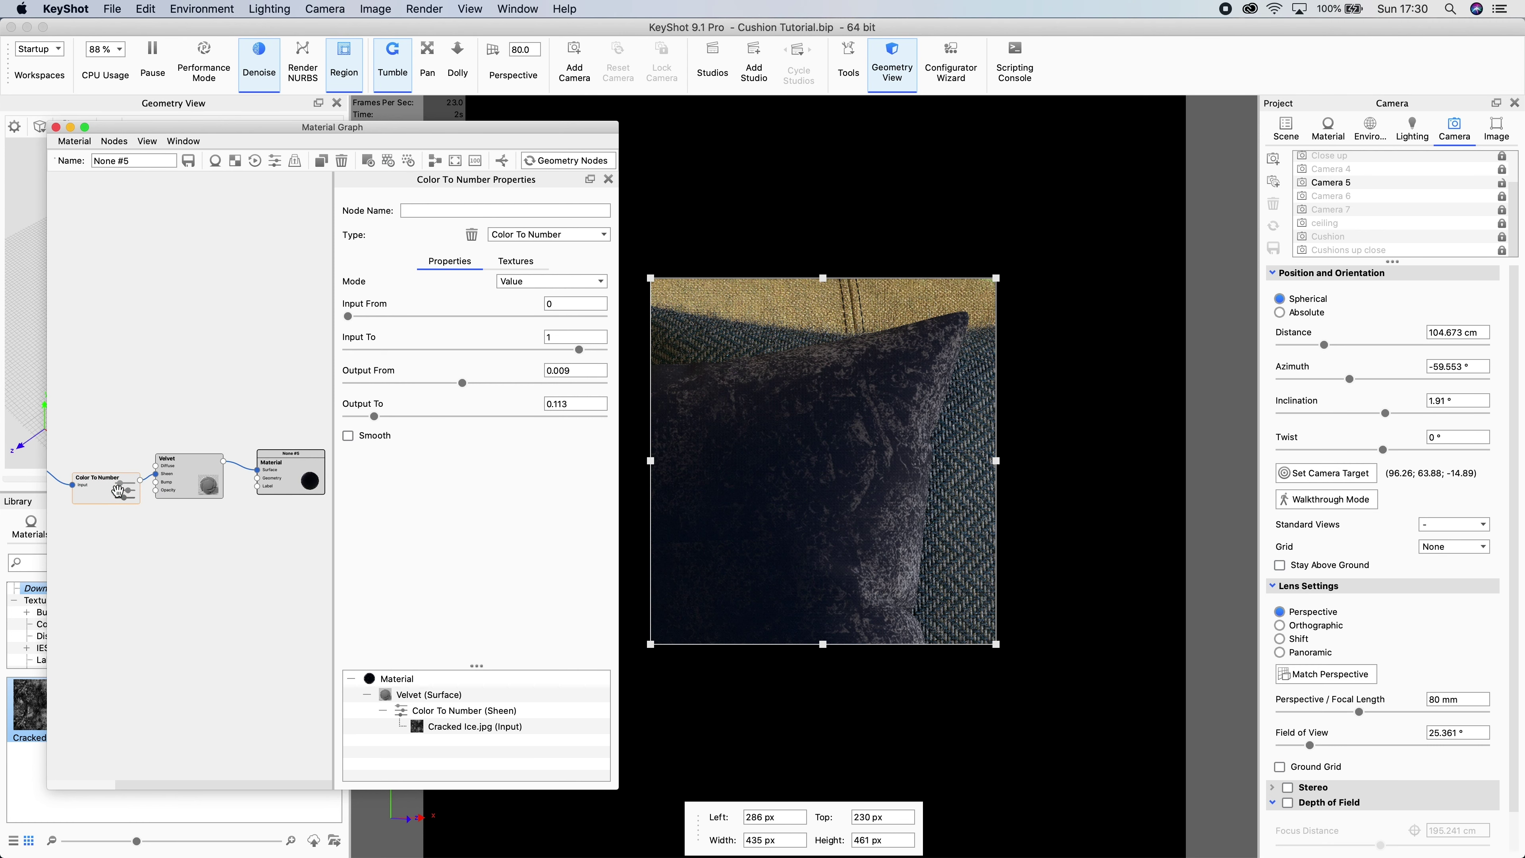
- Insert a Color Adjust node between the Color To Number node and the velvet's Sheen input
drag(180, 460, 210, 405)
right_click(165, 448)
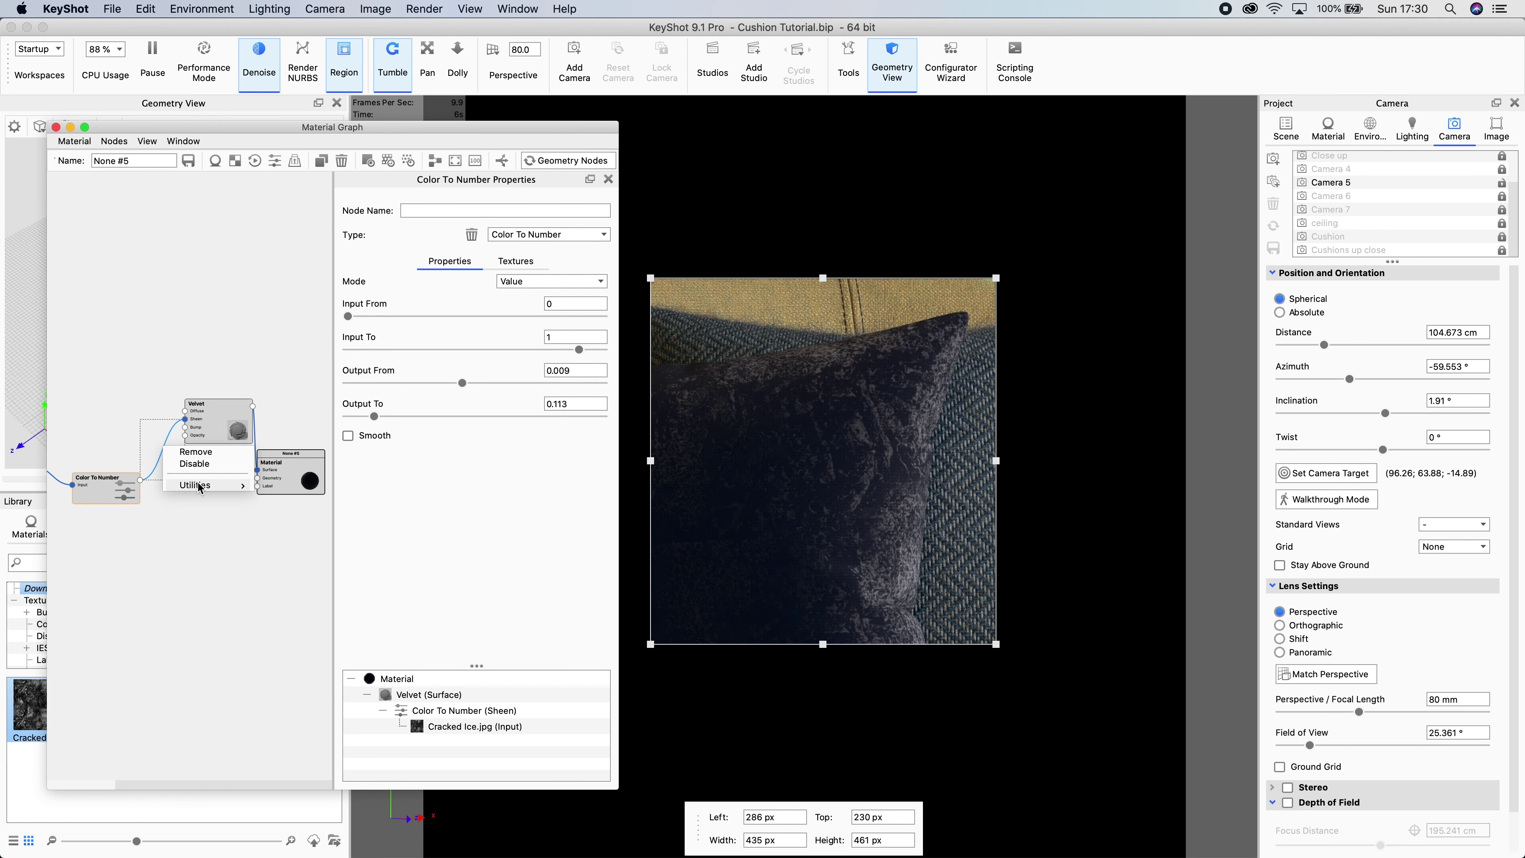
mouse_move(204, 485)
click(289, 487)
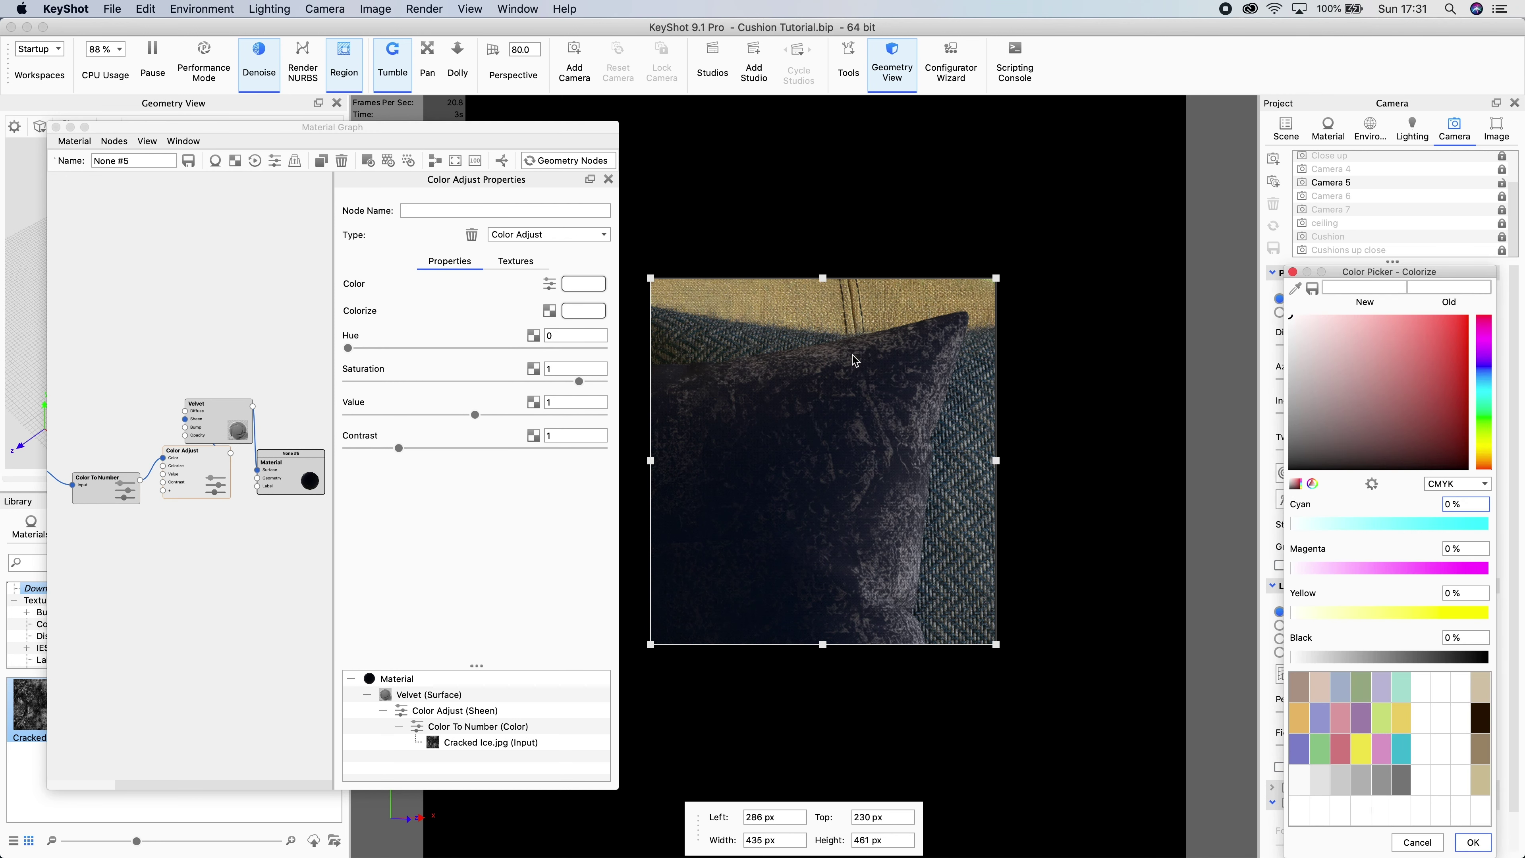
- Set the Color Adjust node's Colorize colour to a light blue of 30% cyan, 13% magenta, 0% yellow and 0% black
click(1485, 369)
mouse_move(1389, 348)
mouse_down()
mouse_move(1362, 331)
mouse_move(1381, 316)
mouse_up()
click(1486, 381)
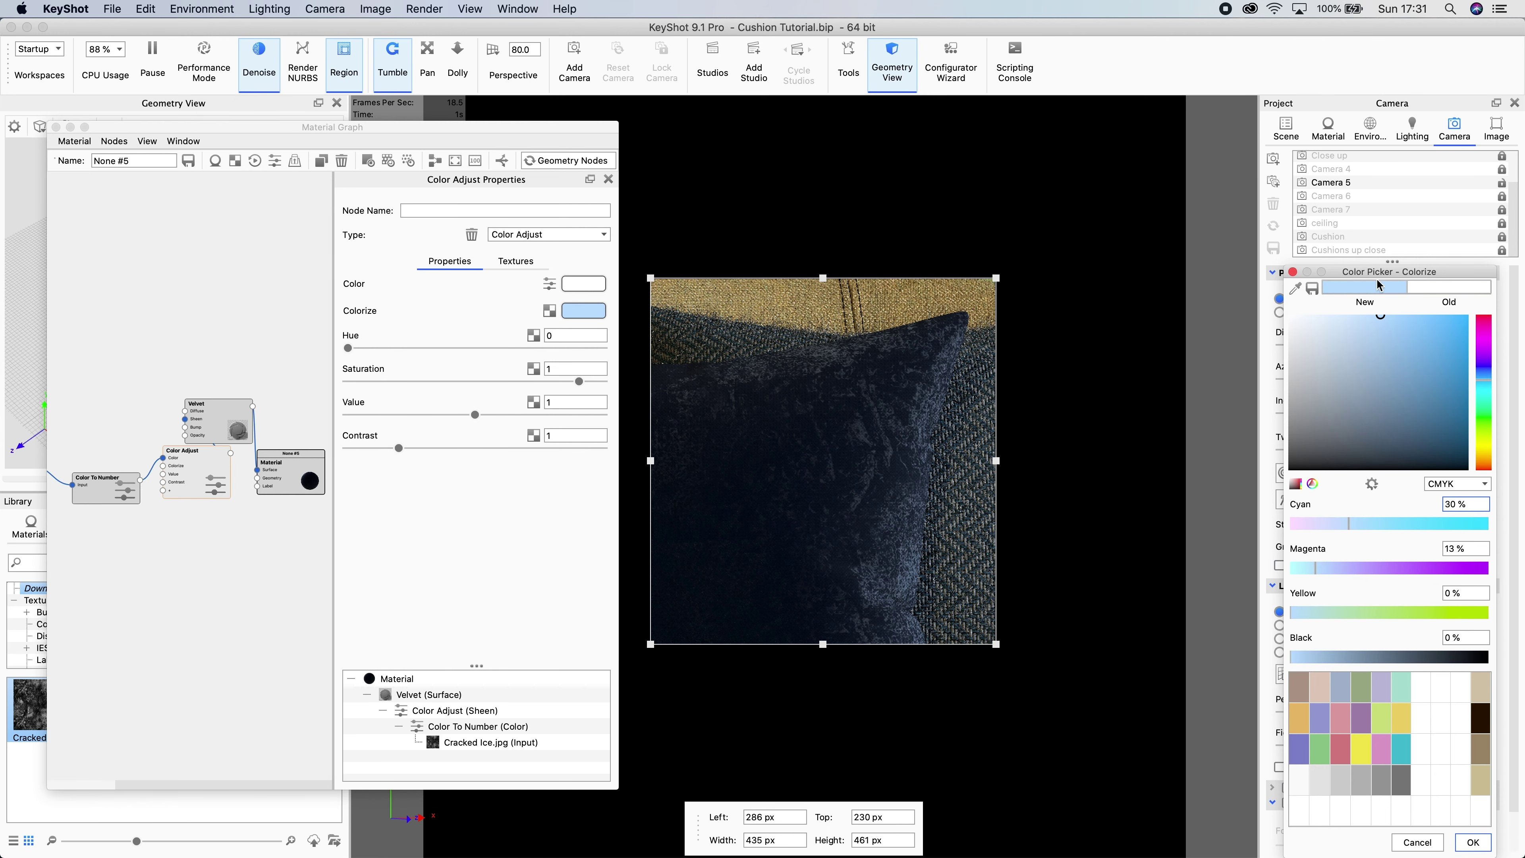
drag(1384, 279, 1283, 183)
click(1375, 749)
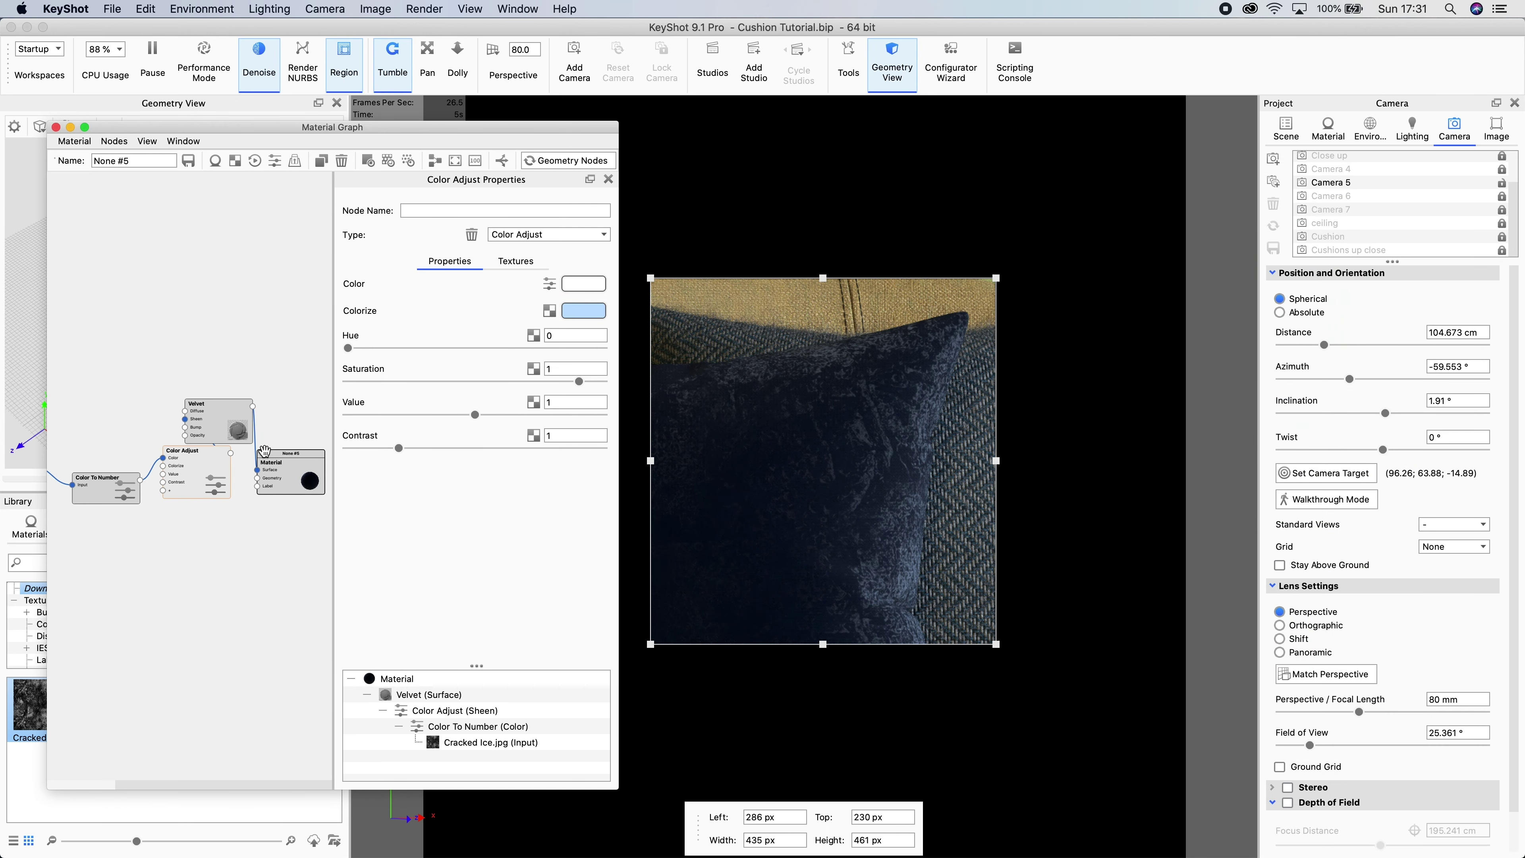
- Set the Color To Number node's Output From to 0 and Output To to 0.3
click(124, 489)
double_click(572, 403)
text(0.15)
key(Return)
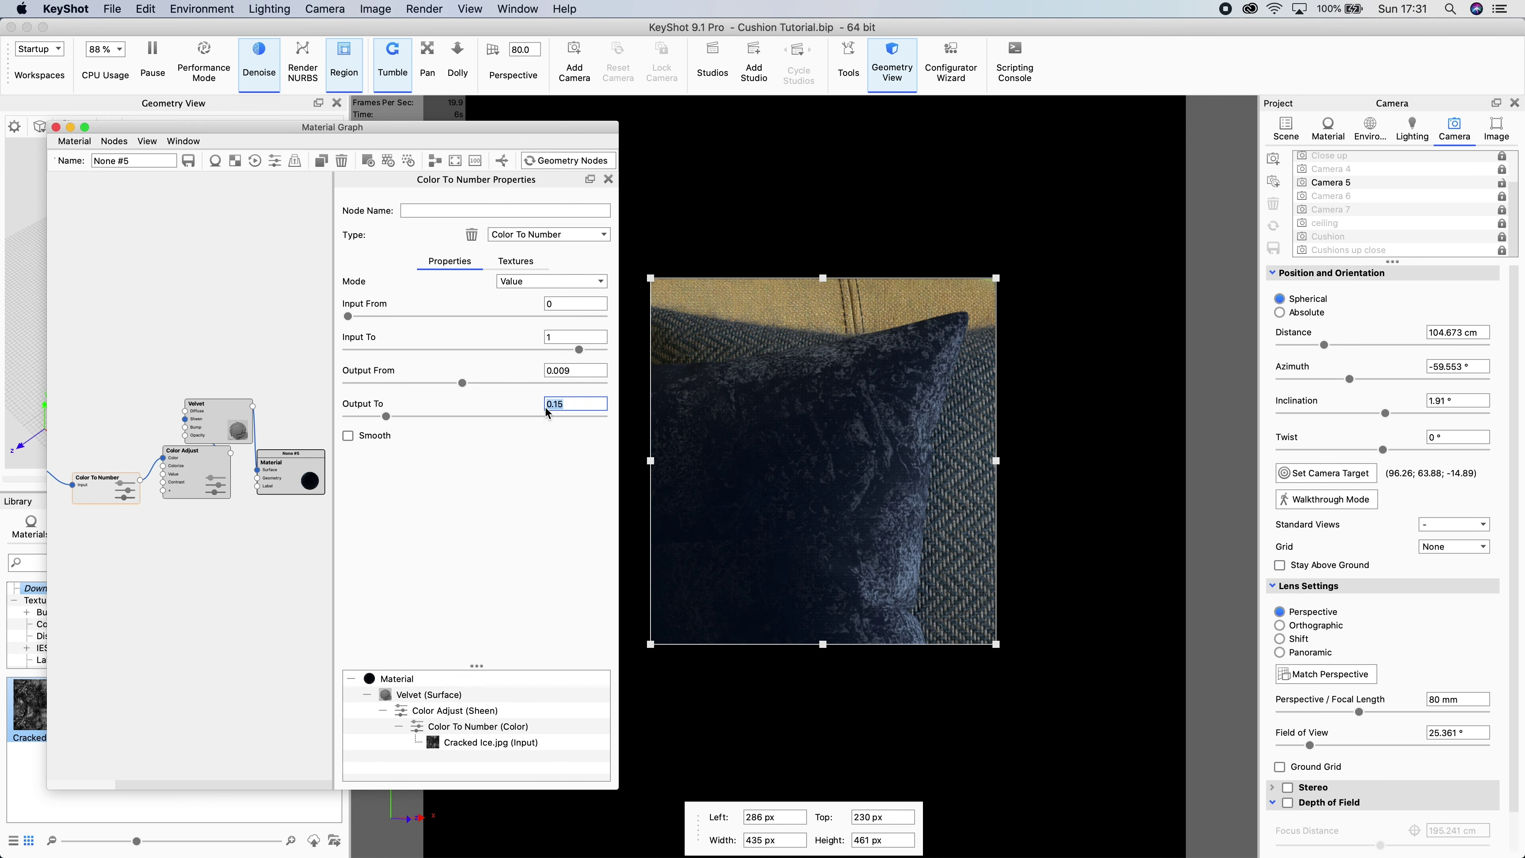
text(0.3)
key(Return)
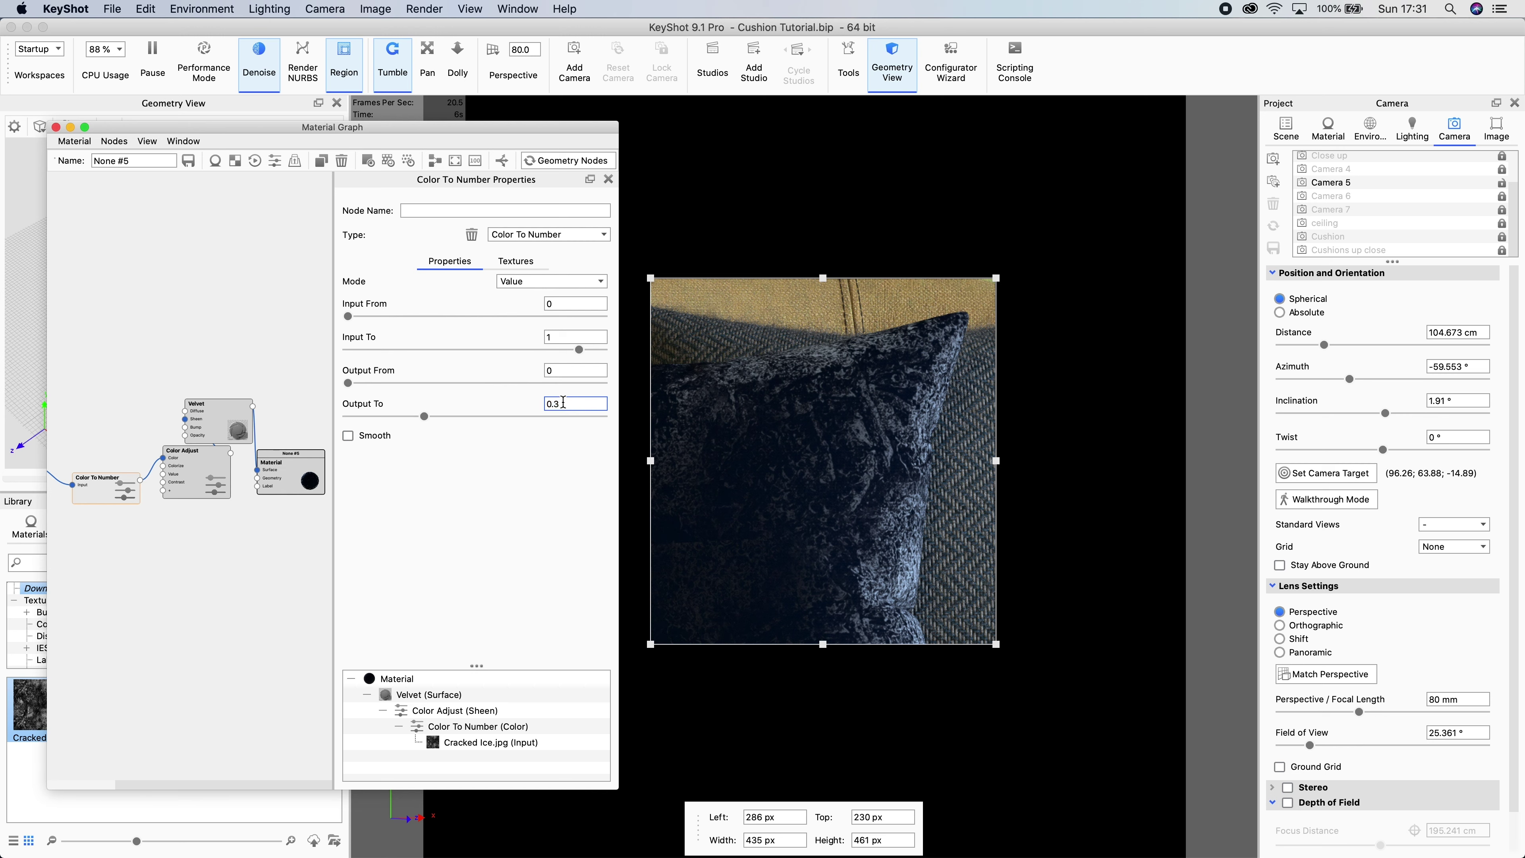
- Move the render region over the lower corner of the velvet cushion for a close-up preview
click(217, 418)
click(699, 383)
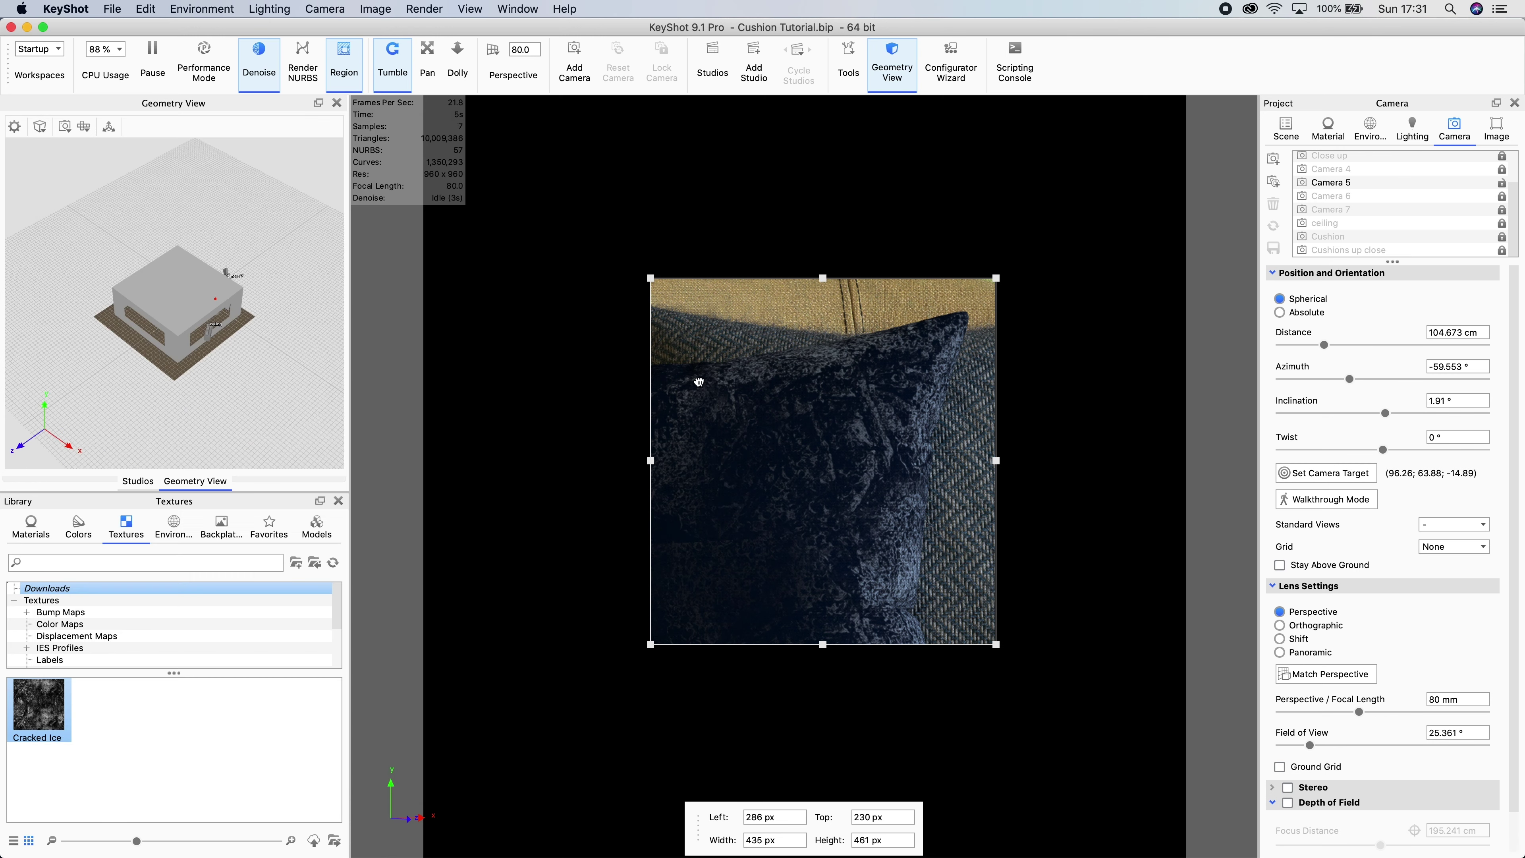
drag(699, 382, 889, 515)
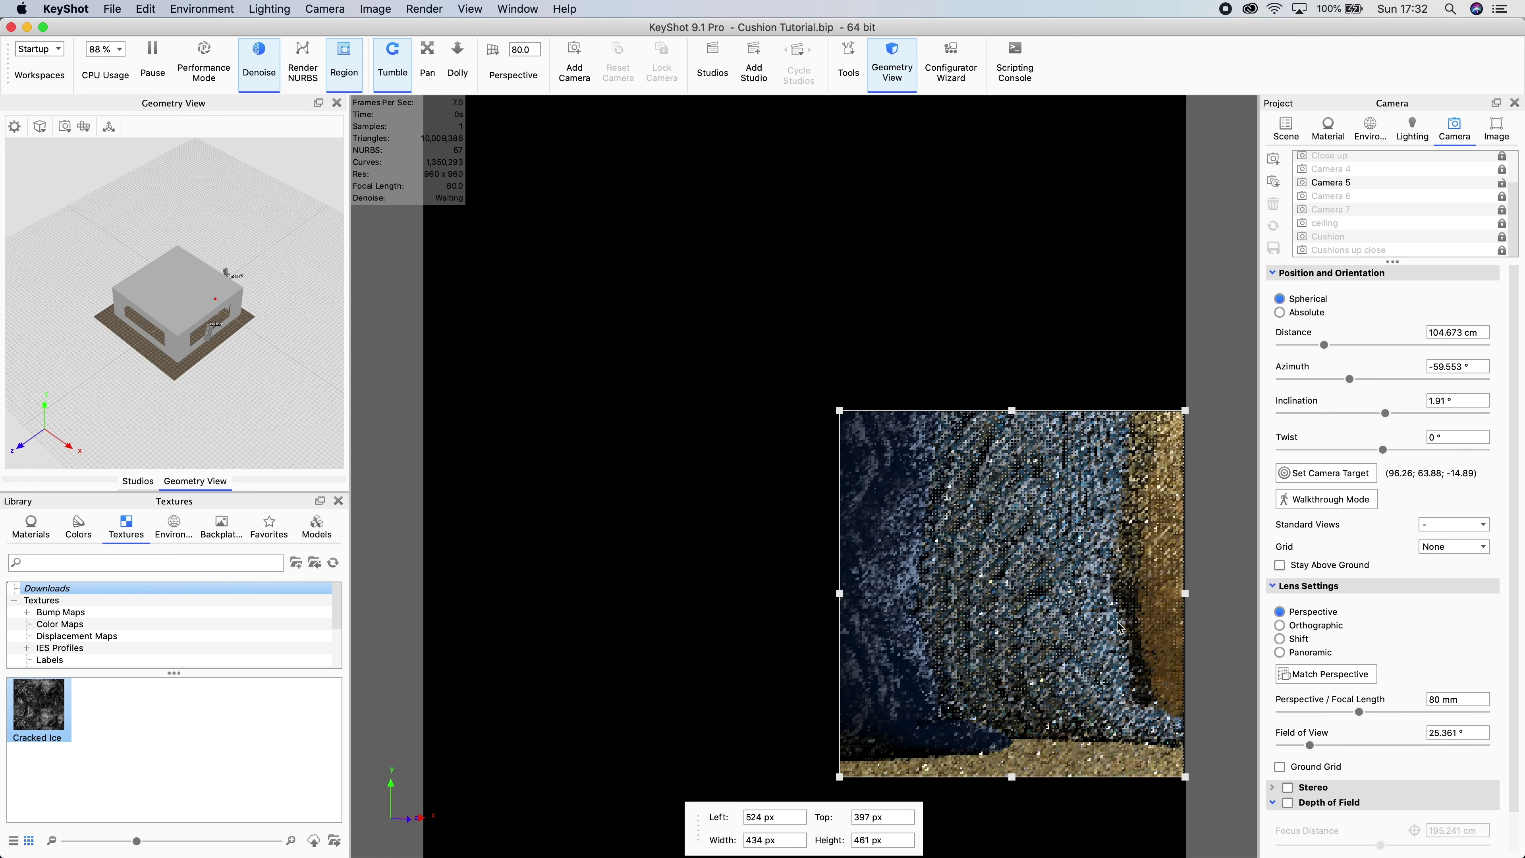
middle_drag(1121, 628, 992, 636)
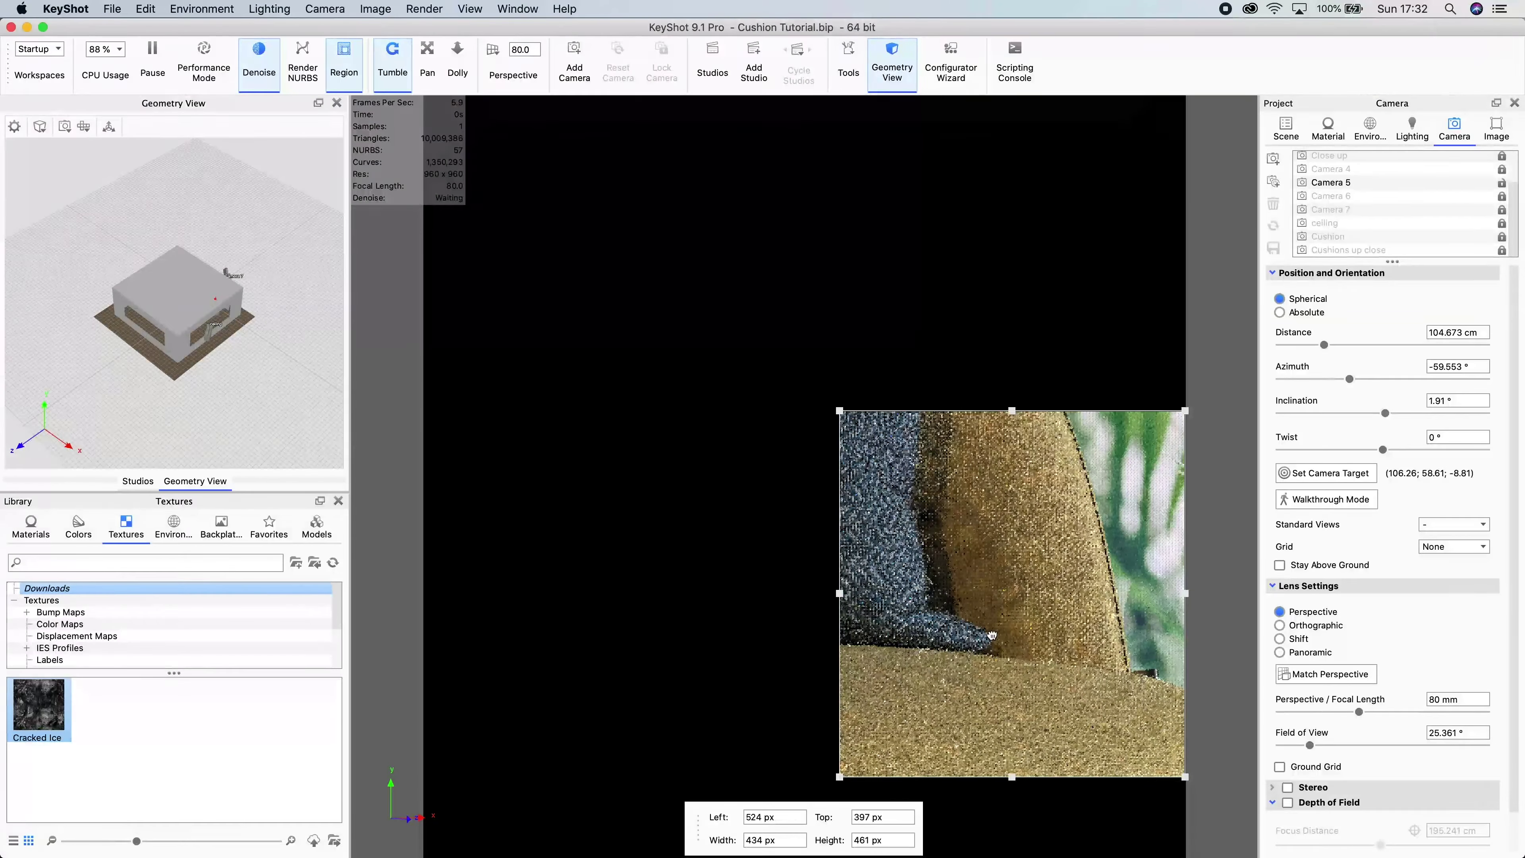
scroll(993, 636, up, 5)
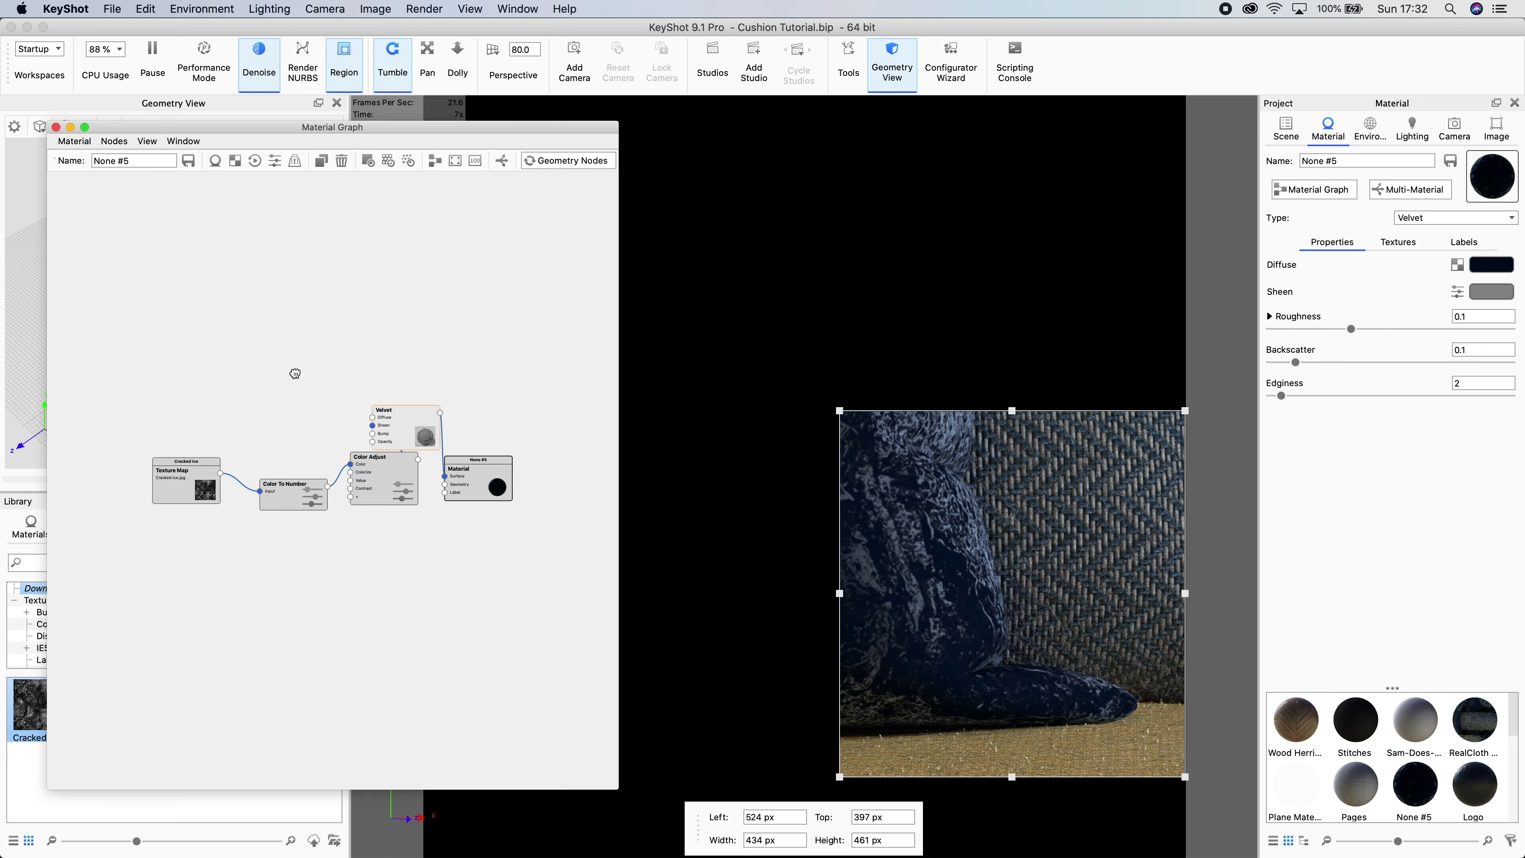
- Add a Fuzz node, connect it to the Material node's Geometry input and generate the fuzz geometry
right_click(294, 374)
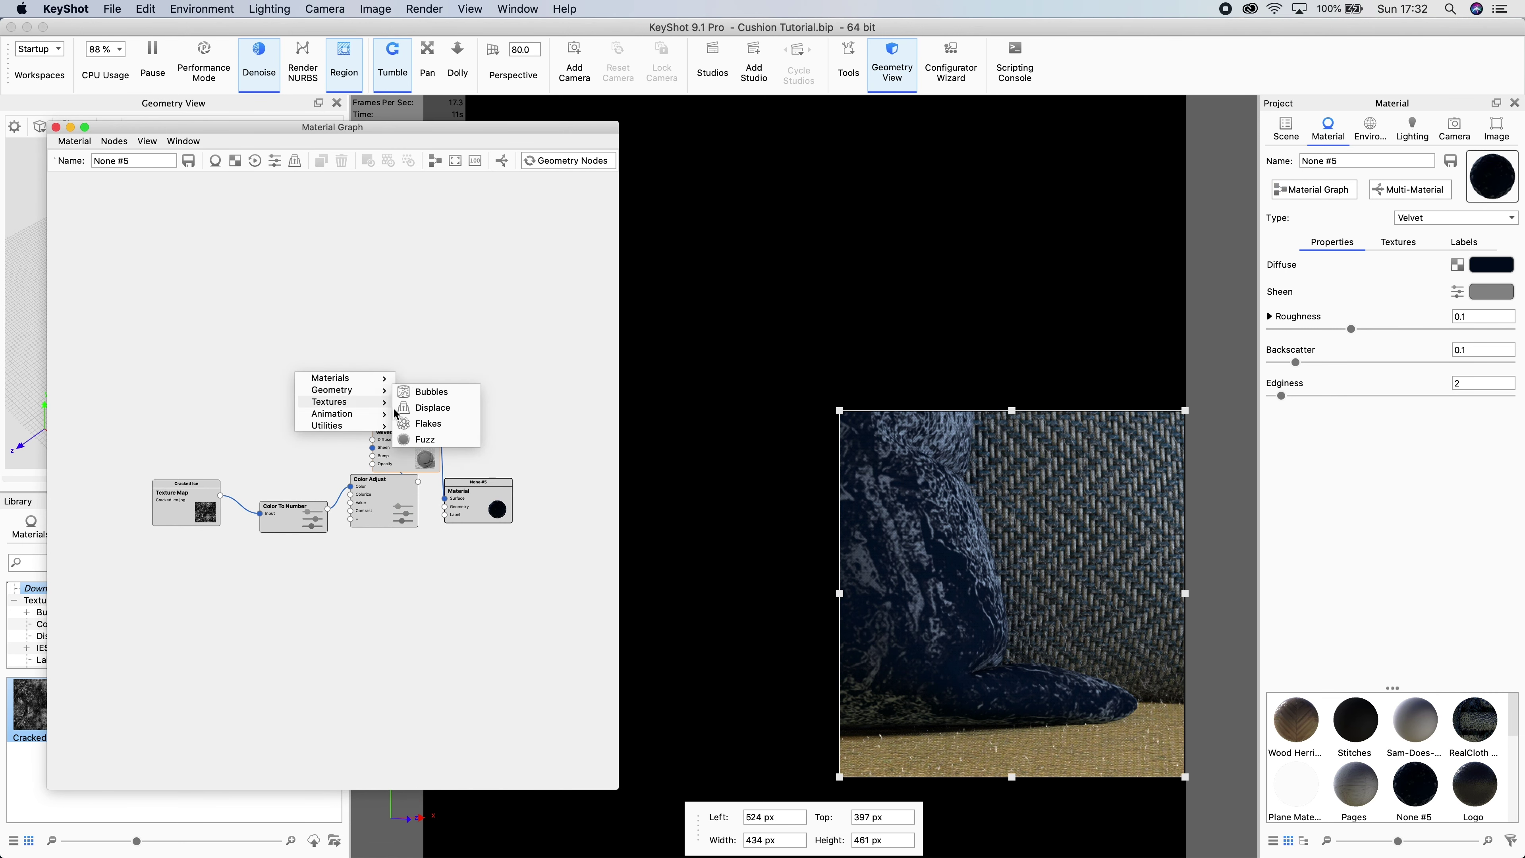
mouse_move(348, 390)
click(428, 439)
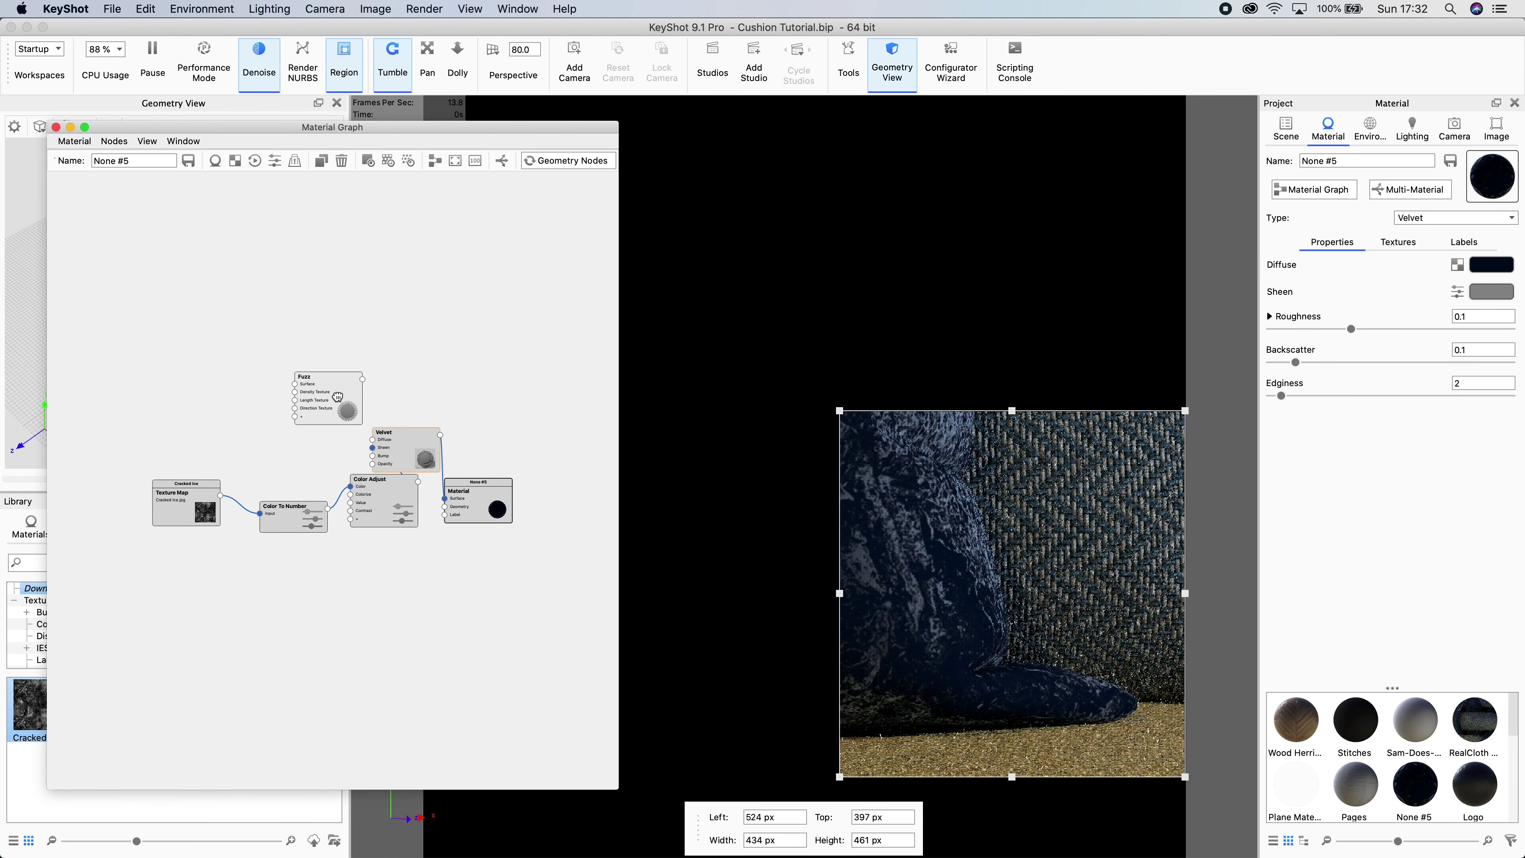
click(543, 379)
text(.02)
key(Return)
drag(174, 373, 258, 500)
drag(117, 370, 155, 560)
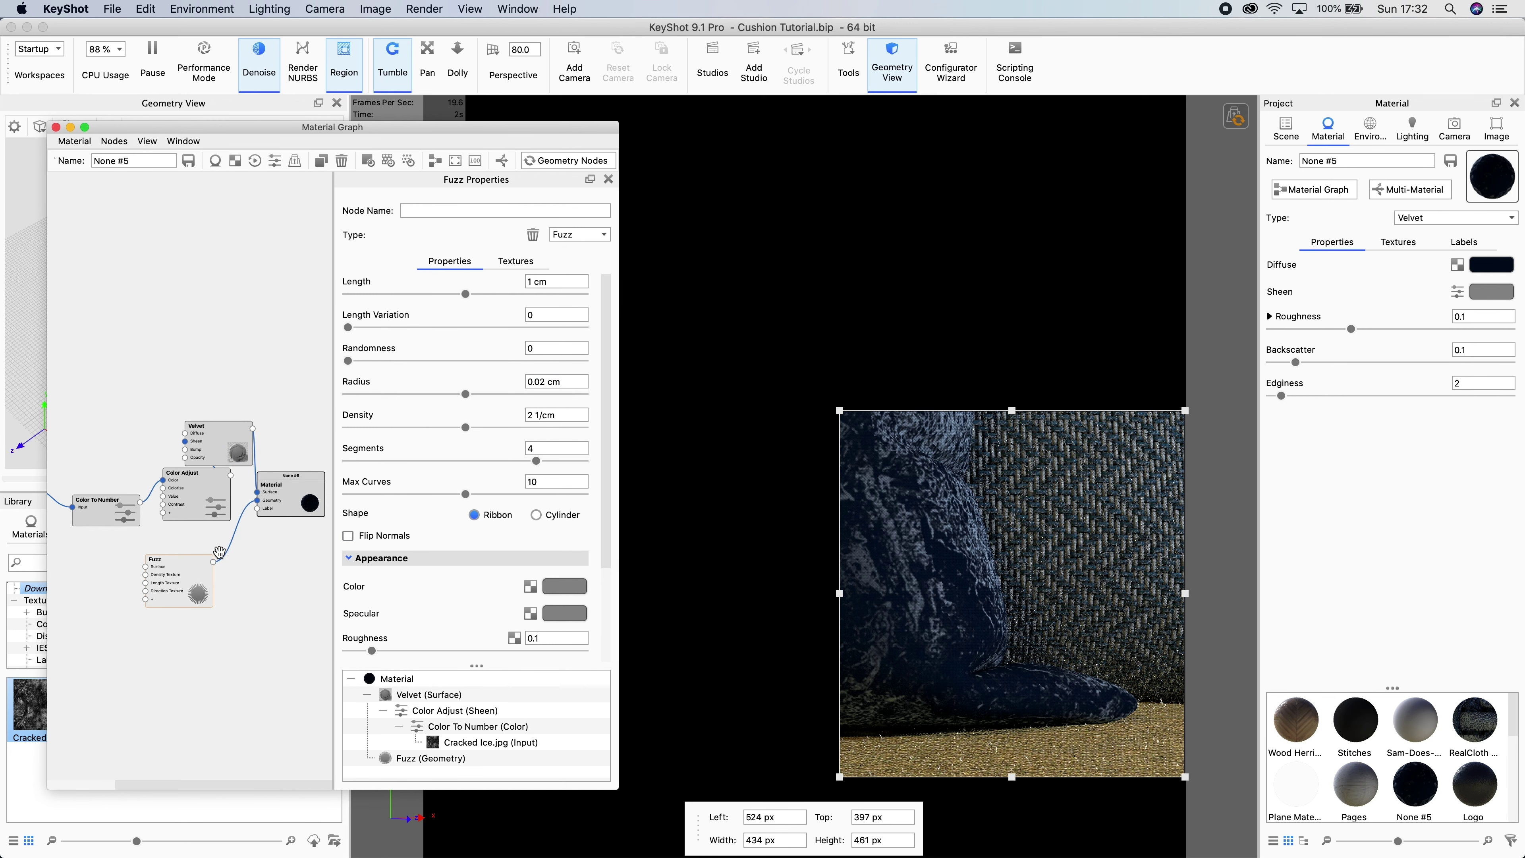
click(1241, 121)
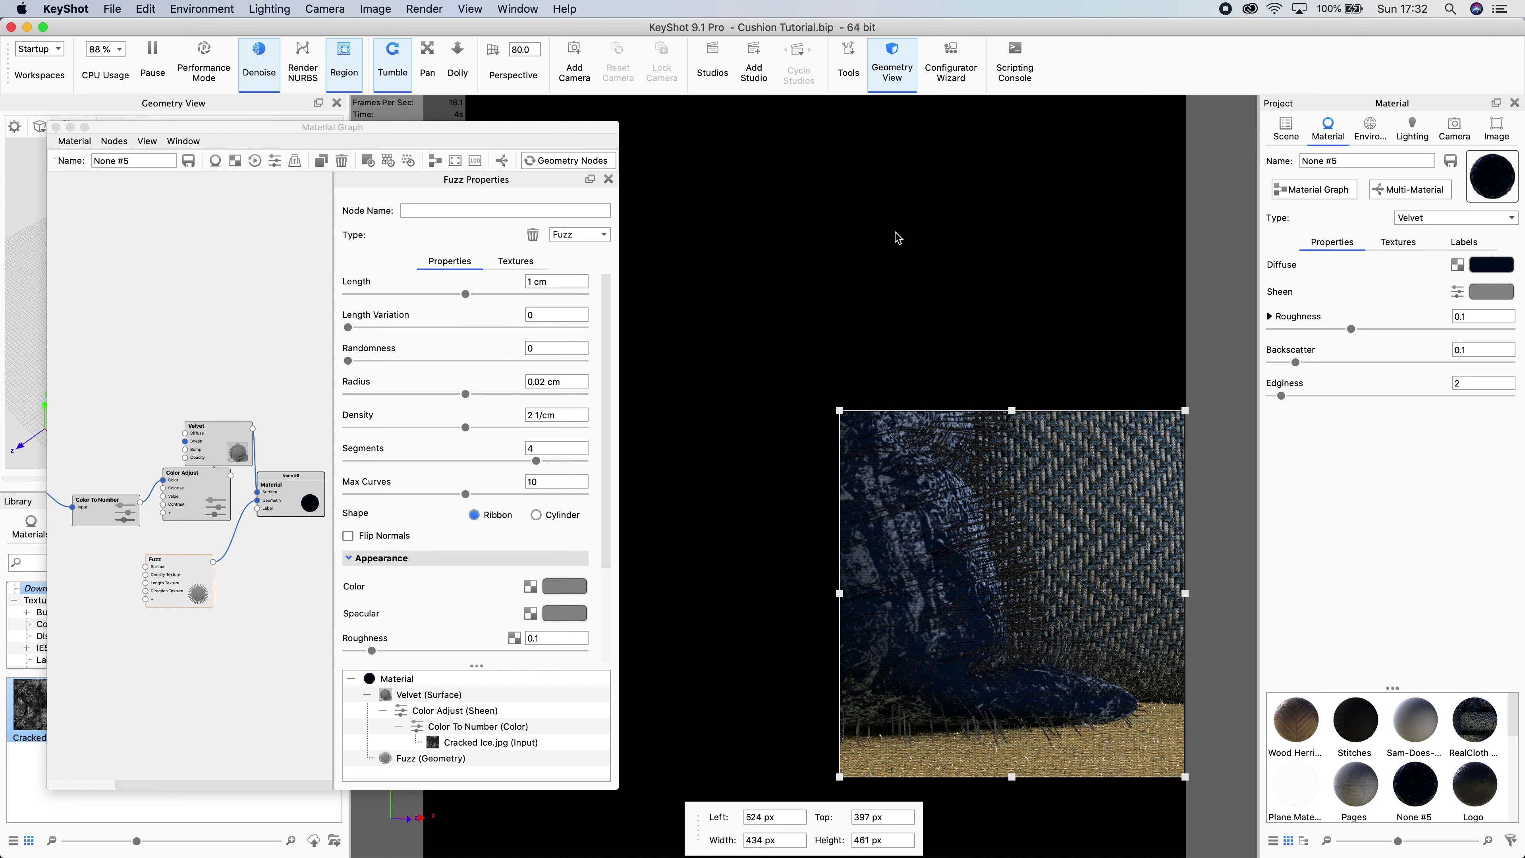
- Set the Fuzz node's Specular colour to white
click(565, 613)
click(1343, 698)
click(1373, 749)
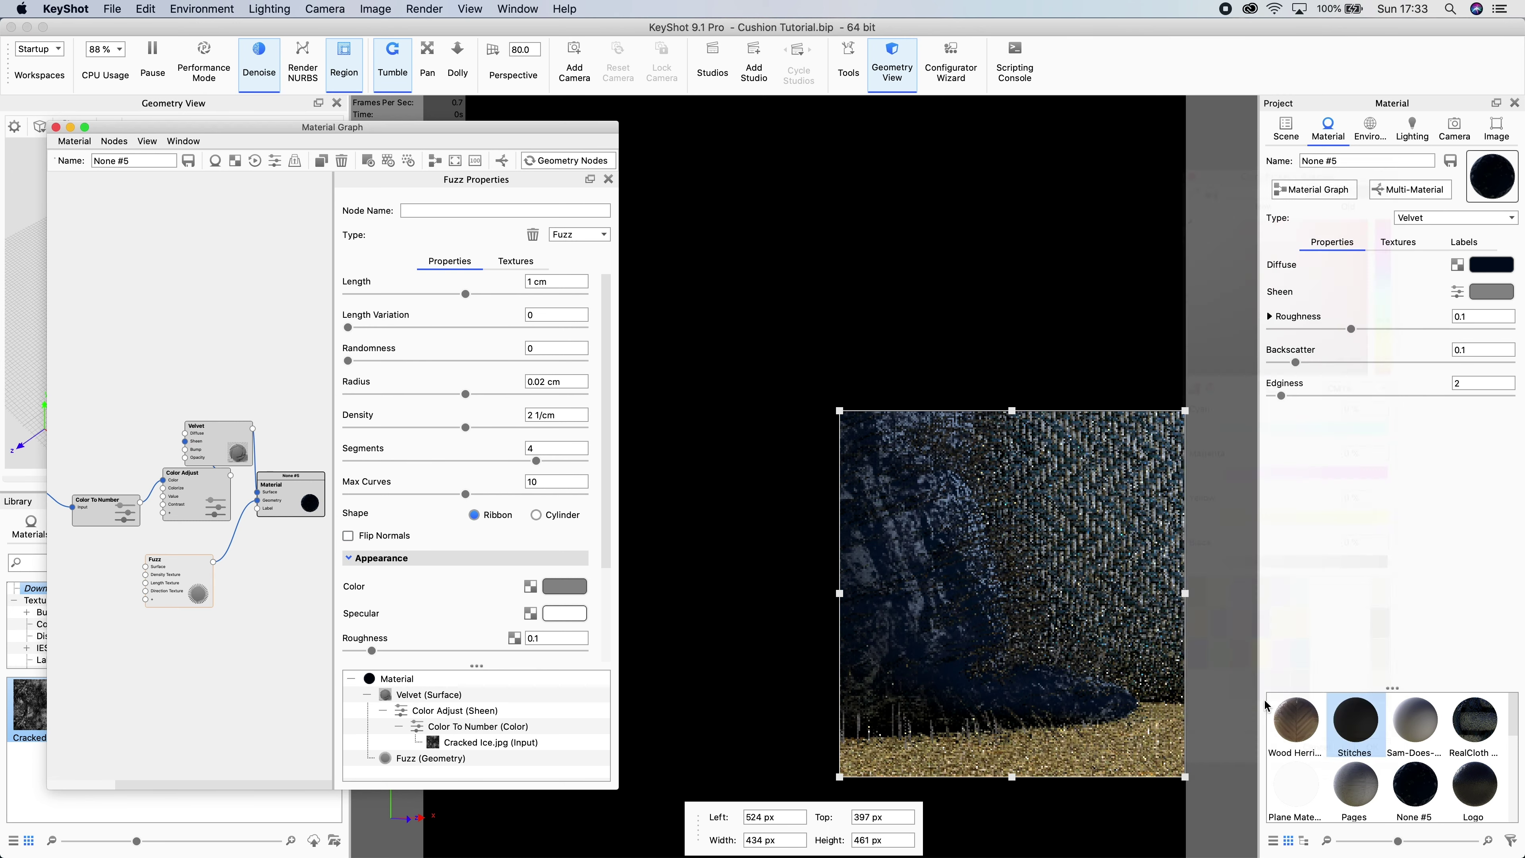
- Set the Fuzz node's Randomness to 2, Length Variation to 2 and Length to 0.2 cm
click(529, 348)
text(2)
key(Return)
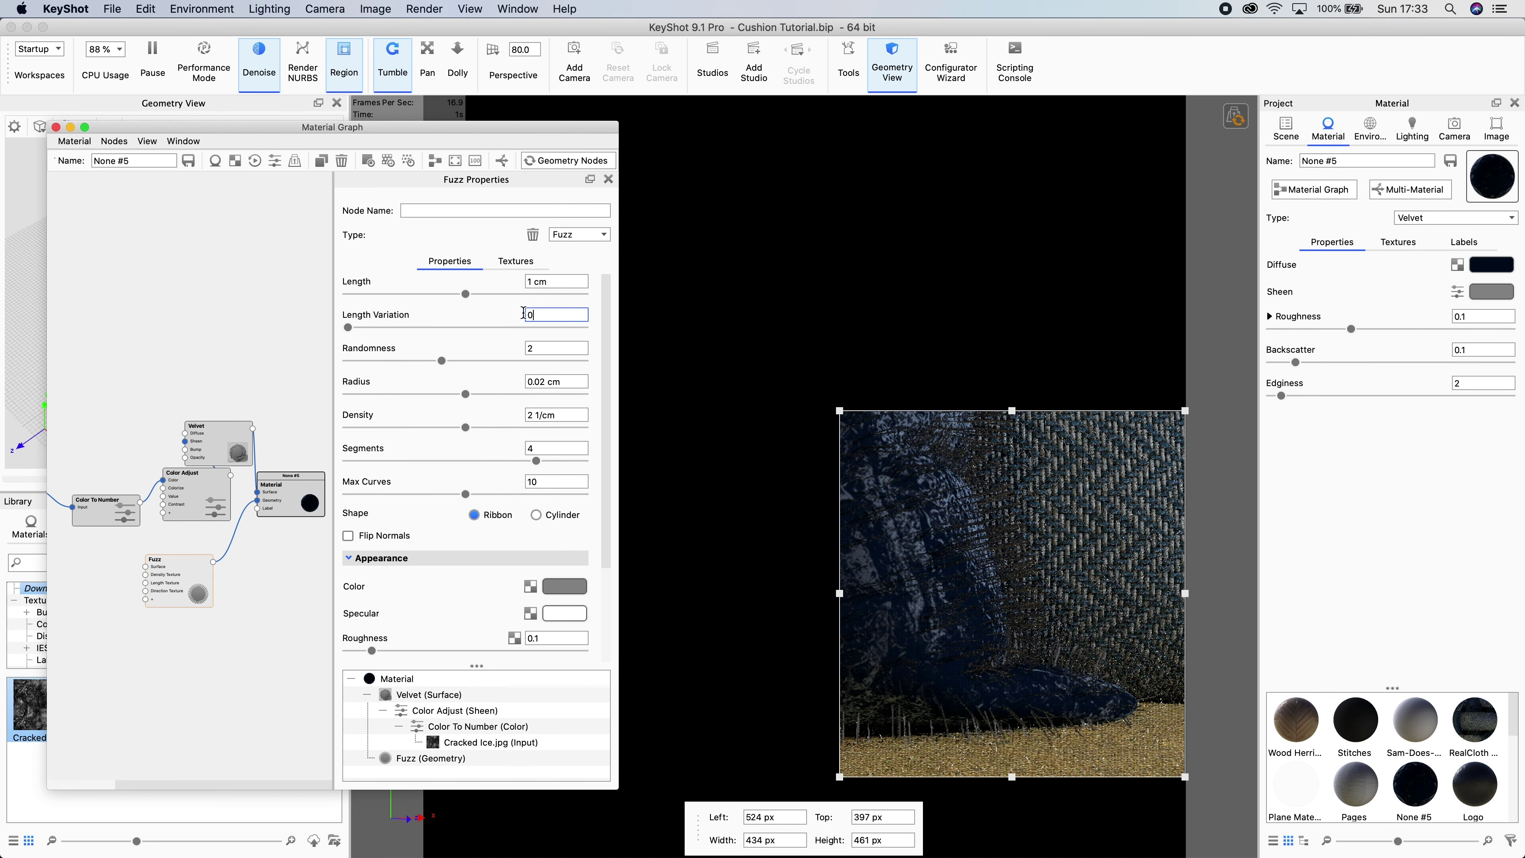
key(shift+Tab)
text(2)
key(Return)
key(shift+Tab)
text(0.2)
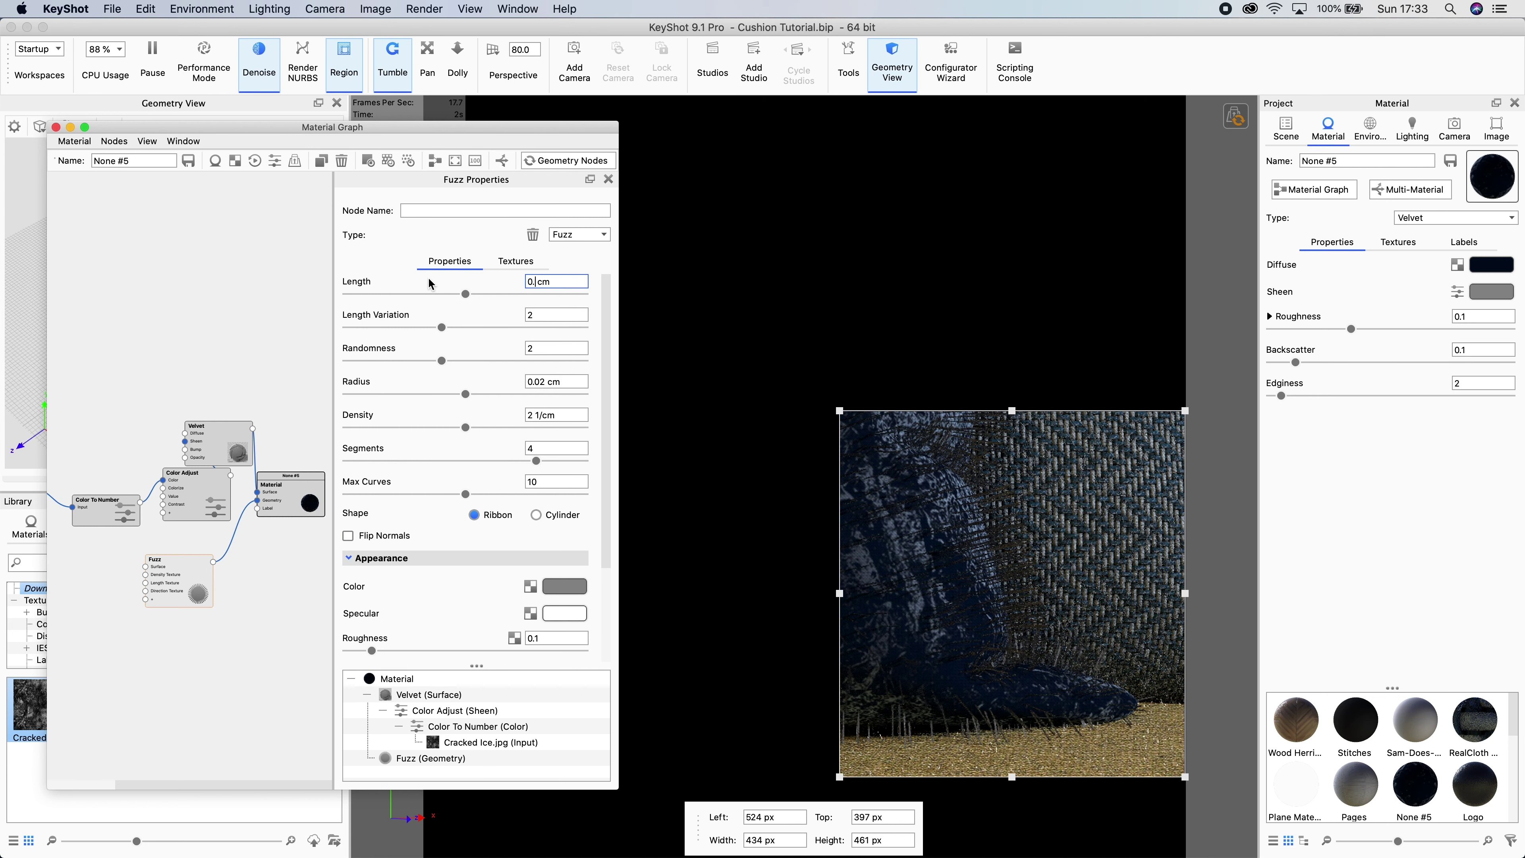
key(Return)
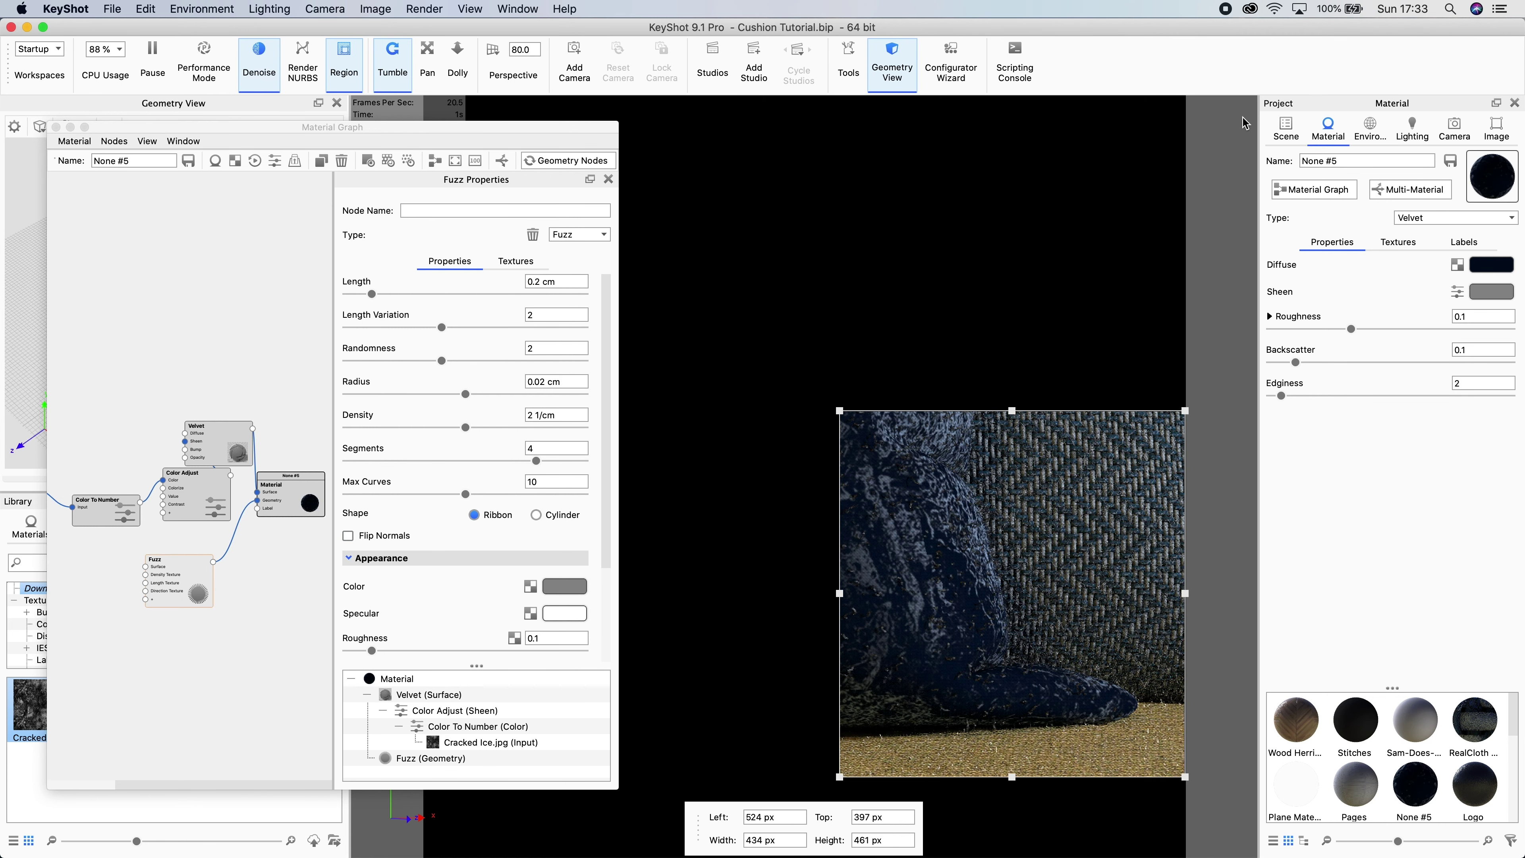
- Set the fuzz's Radius to 0.005 cm and its Color to 55% cyan, 42% magenta, 0% yellow and 0% black
click(542, 382)
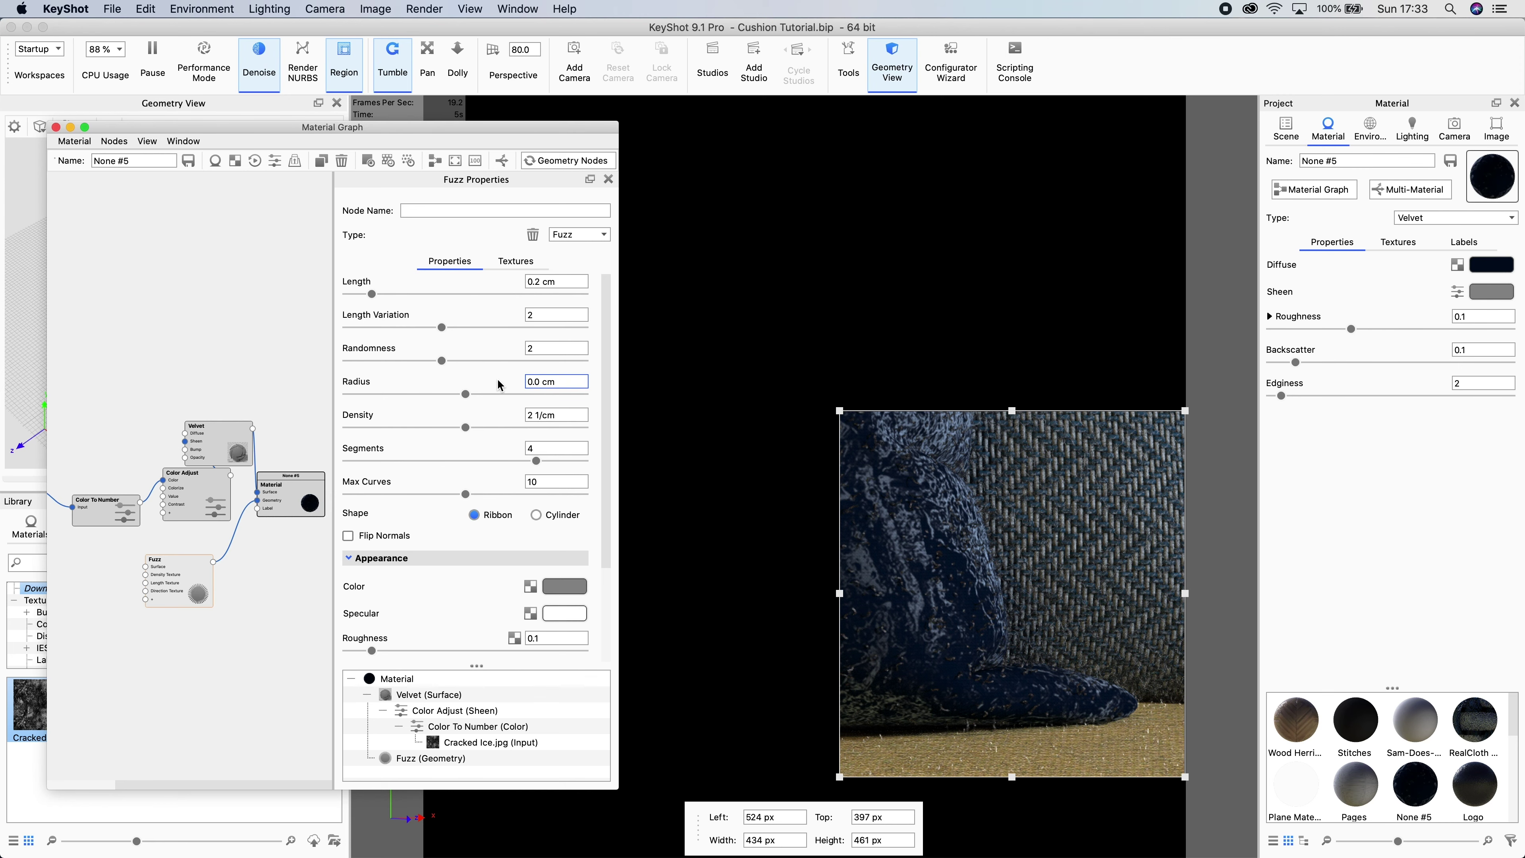
key(Return)
click(565, 586)
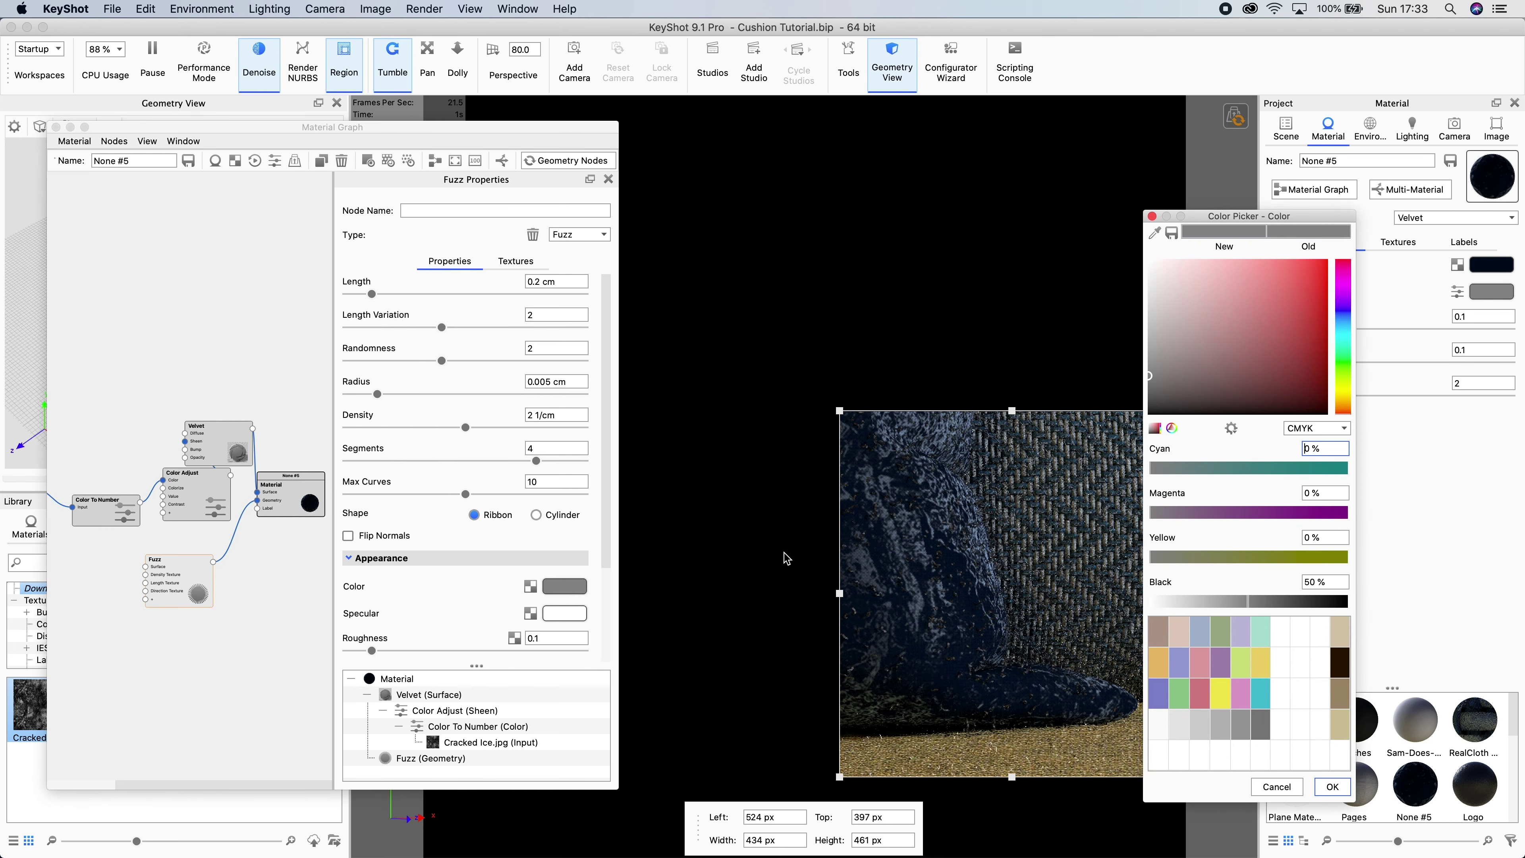
click(1343, 320)
click(1246, 277)
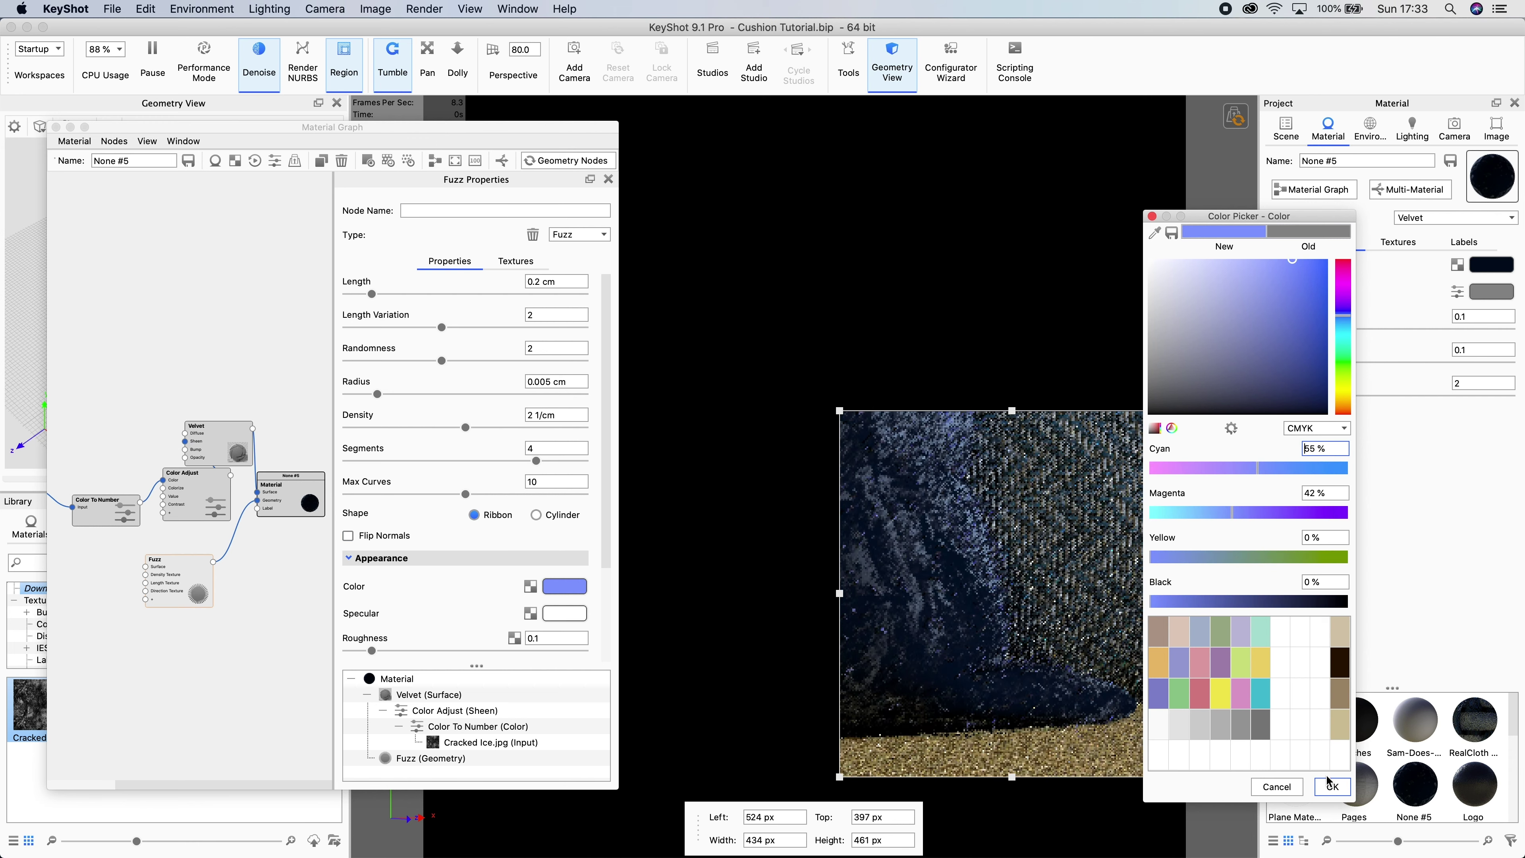
click(1332, 787)
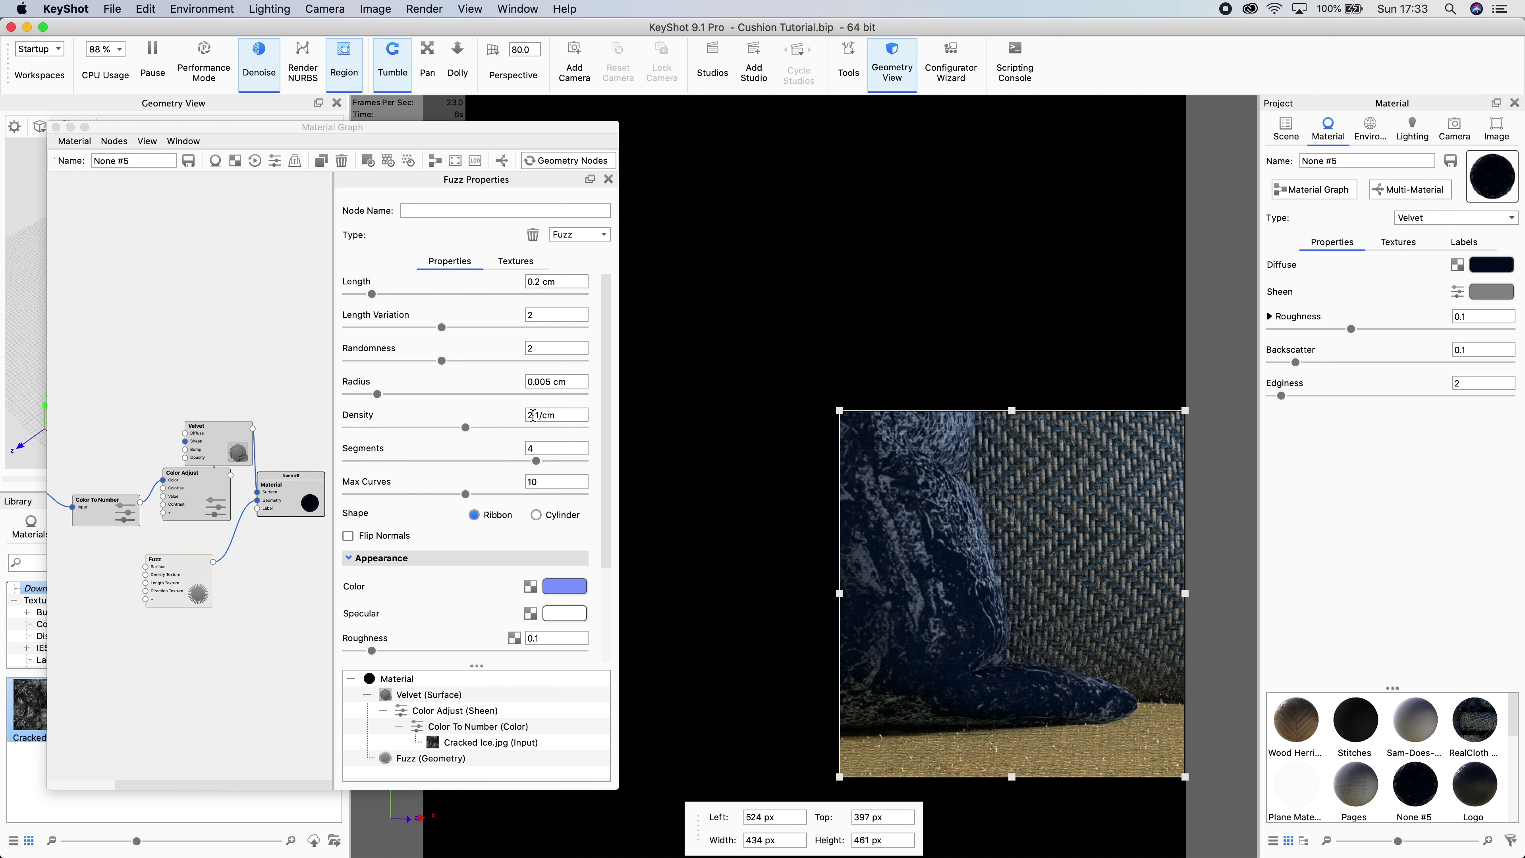
- Set the fuzz's Density to 4 1/cm and its Radius to 0.01 cm
double_click(533, 416)
text(4)
key(Return)
click(549, 382)
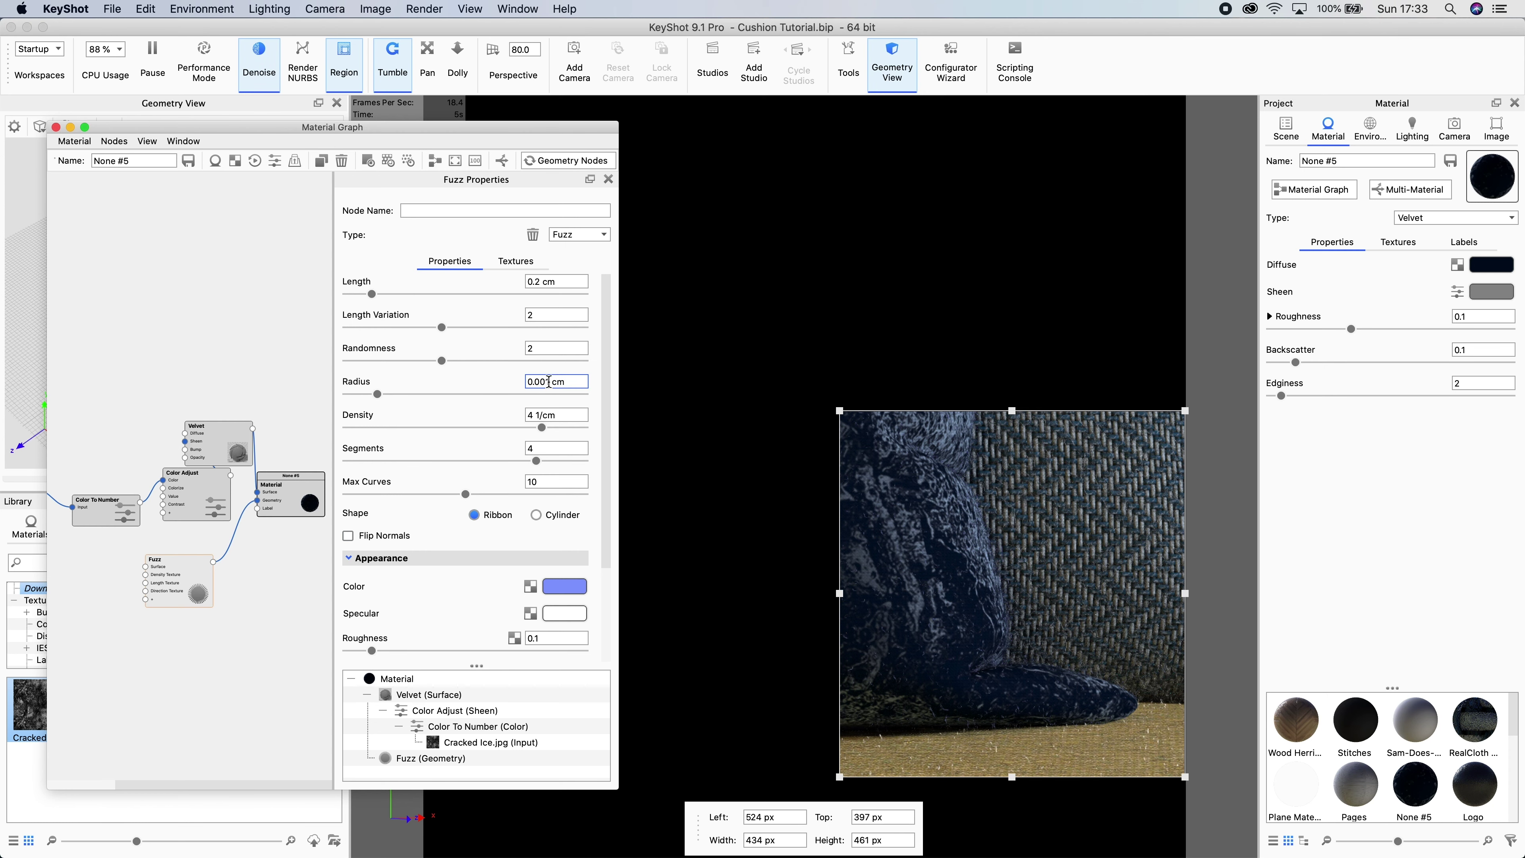
key(Return)
click(880, 174)
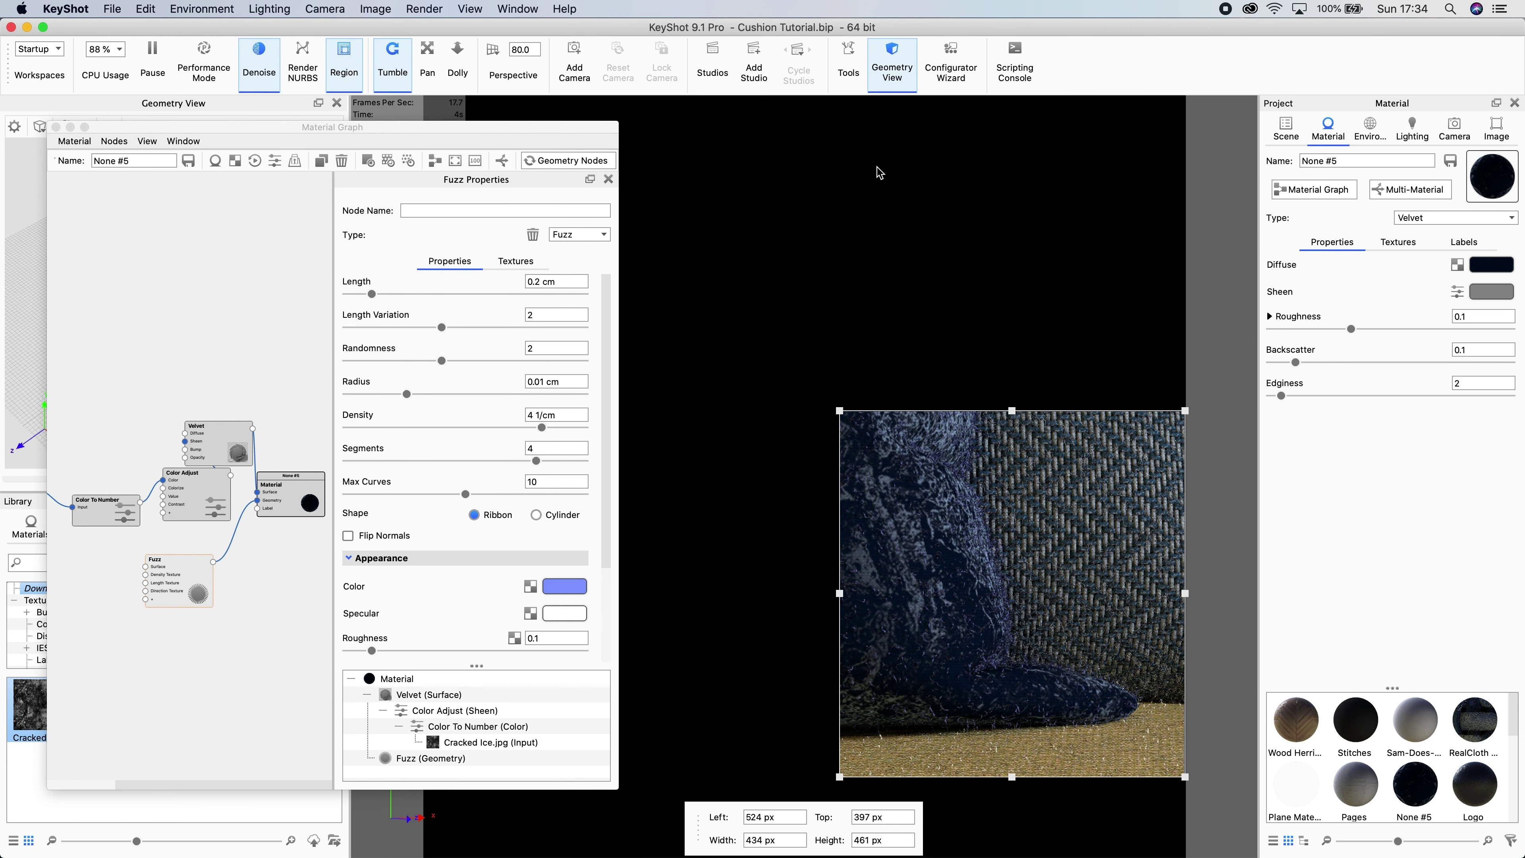
- Shift the hue of the Fuzz node's Color to a light sky blue
click(565, 586)
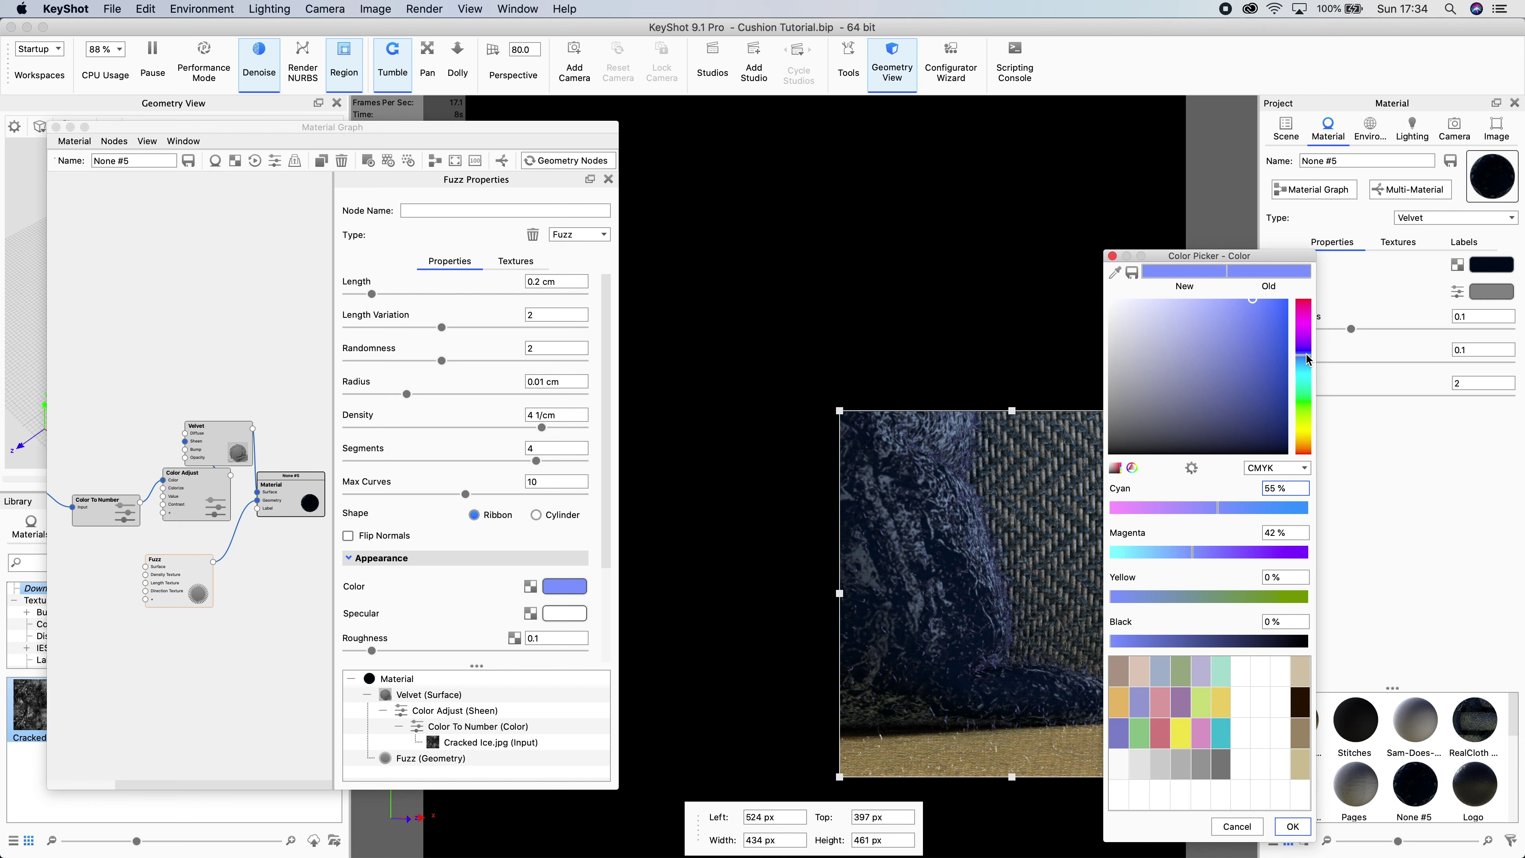
click(1308, 364)
click(1293, 826)
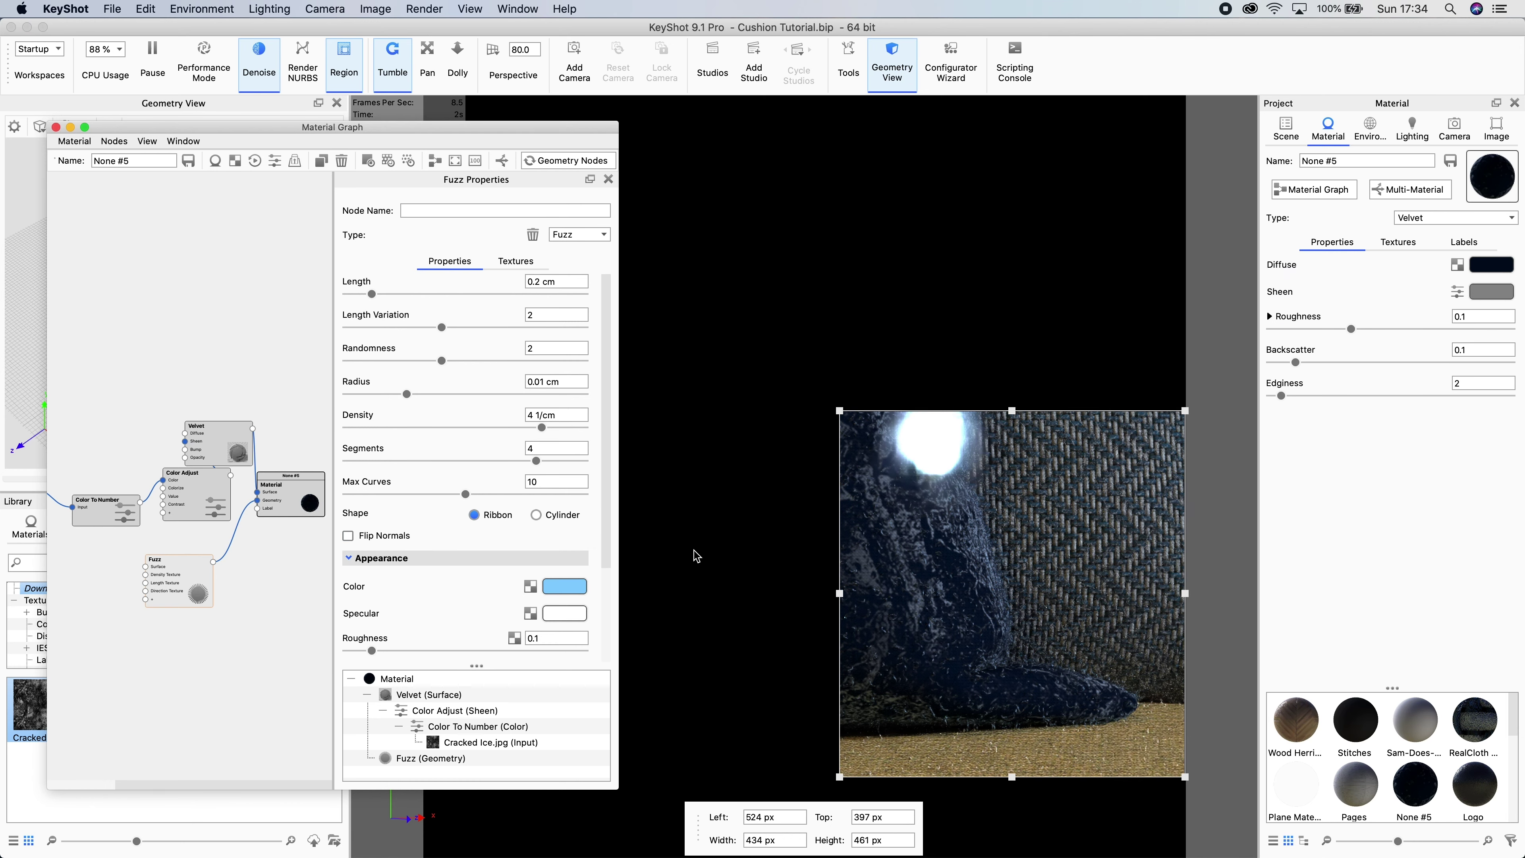
- Turn off the render region and activate the "Cushions up close" camera
drag(924, 543, 924, 520)
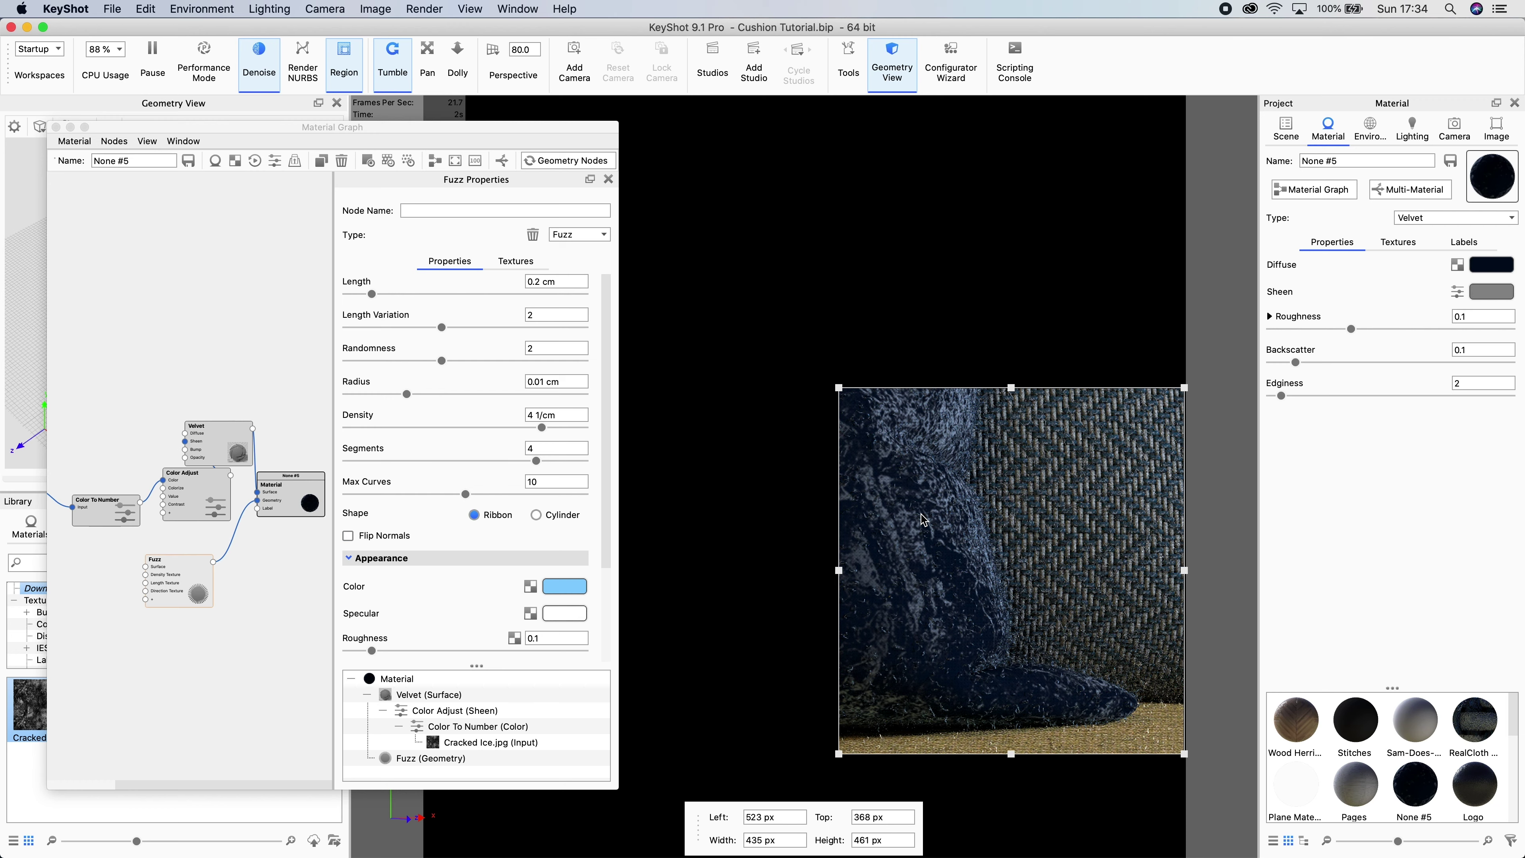
scroll(921, 515, down, 10)
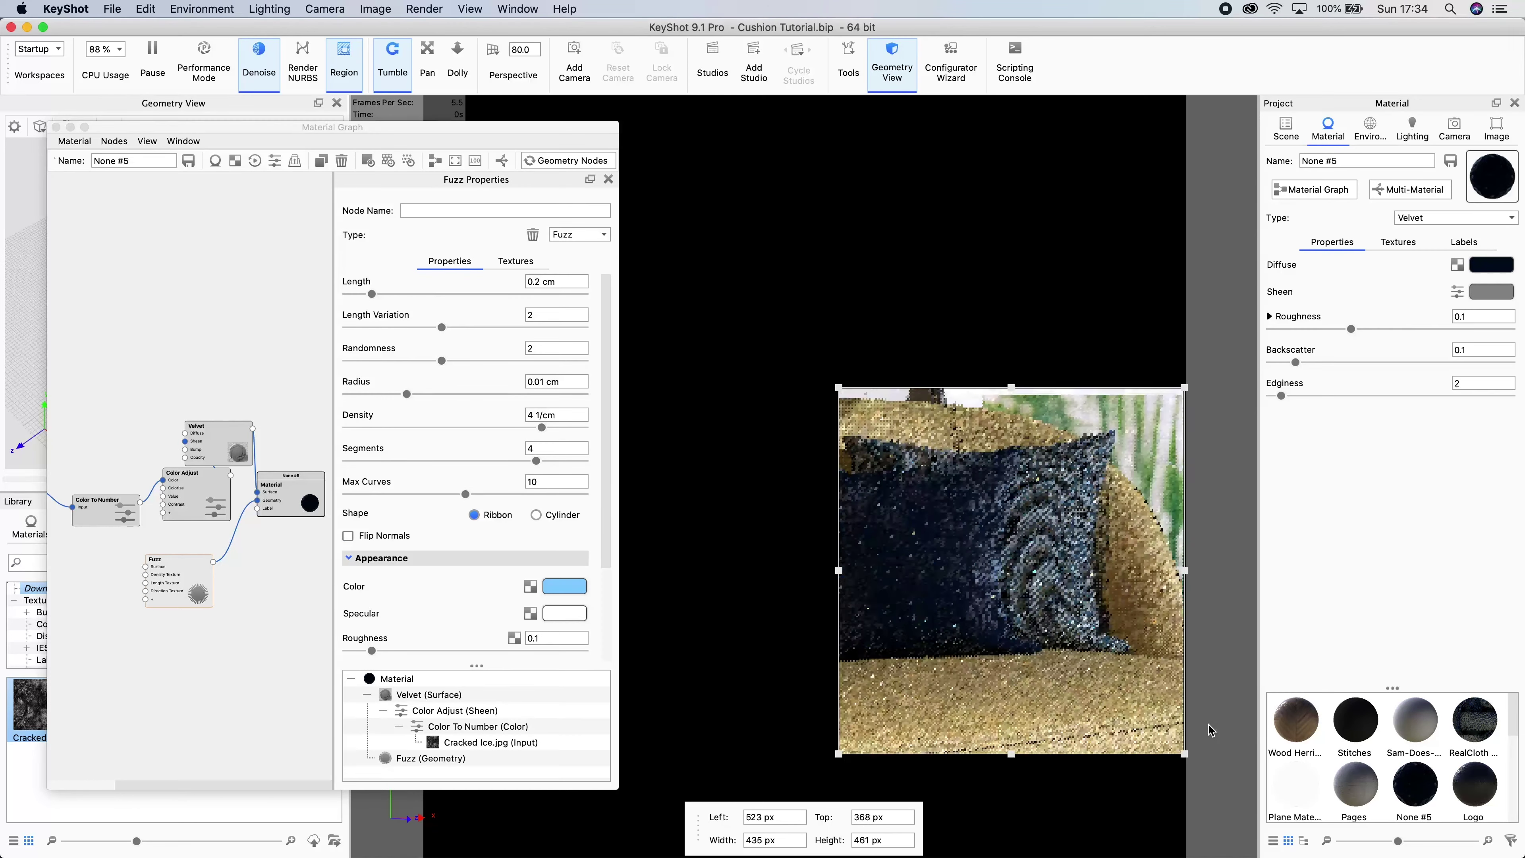
click(804, 520)
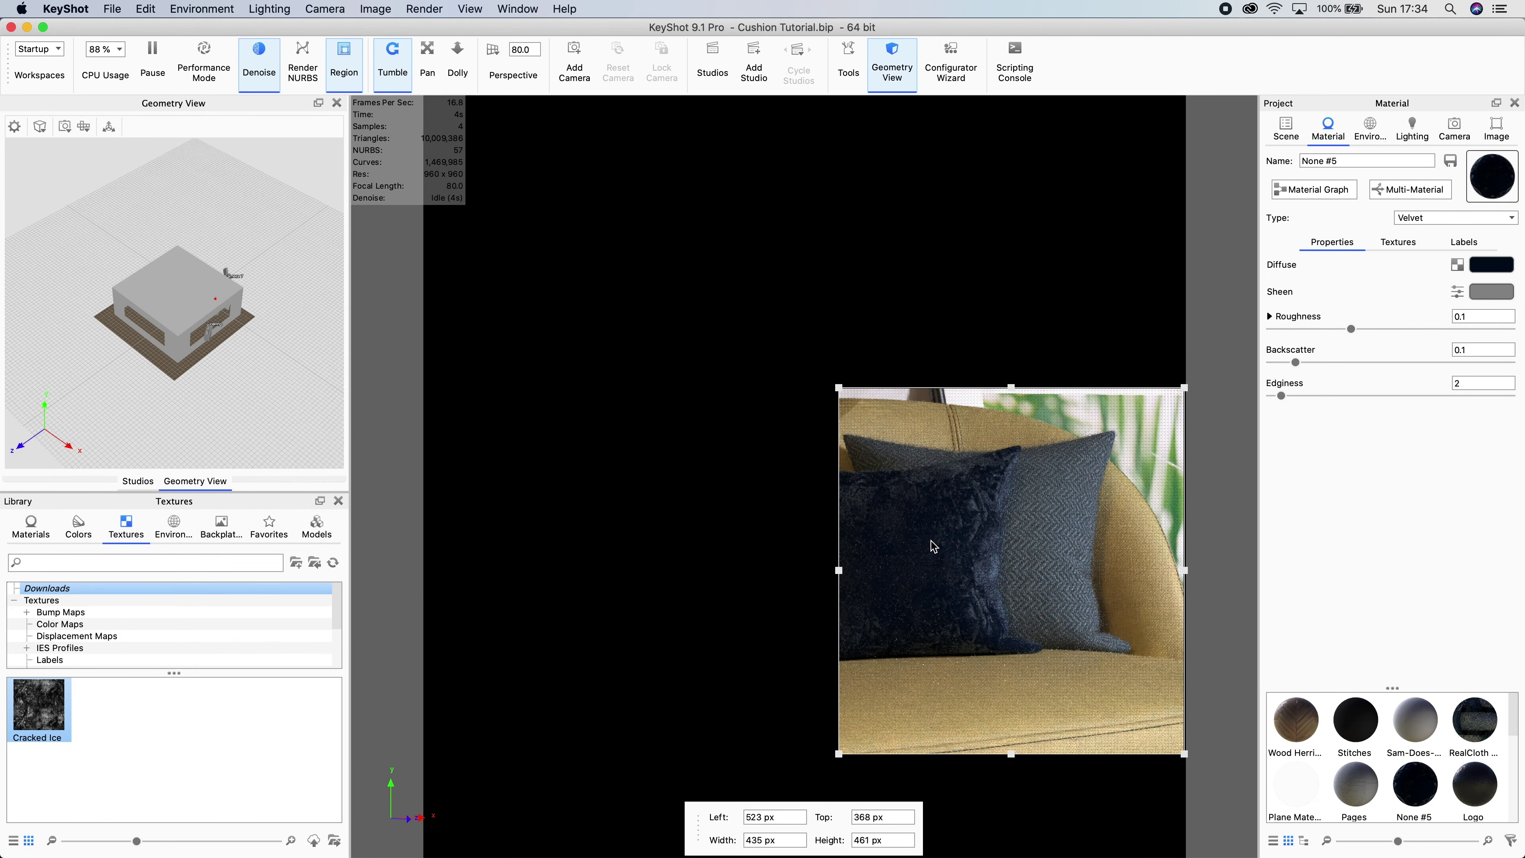
key(super+p)
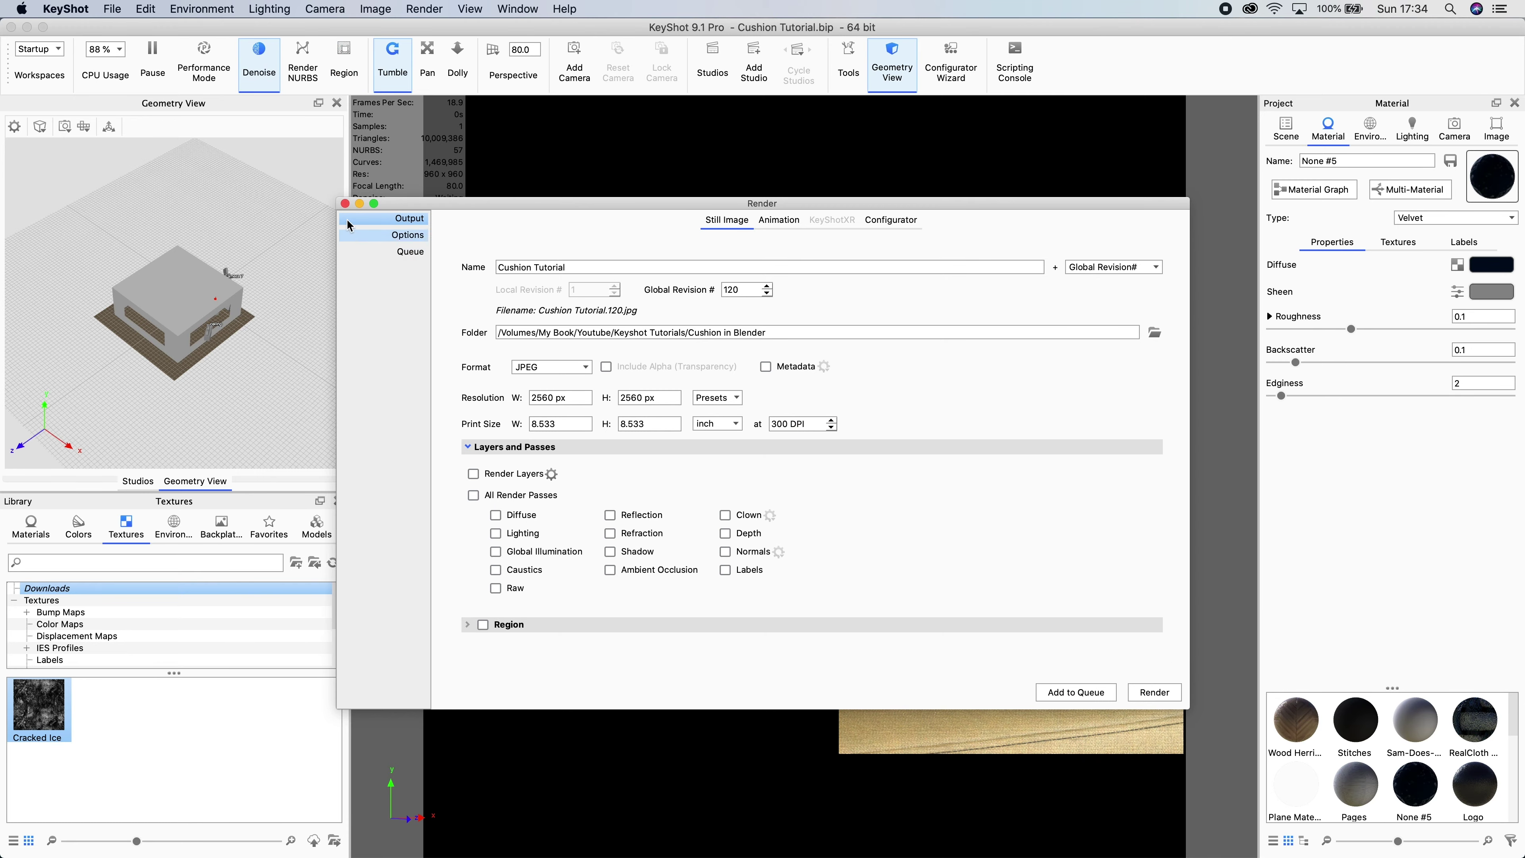
click(345, 203)
click(1454, 129)
click(1417, 249)
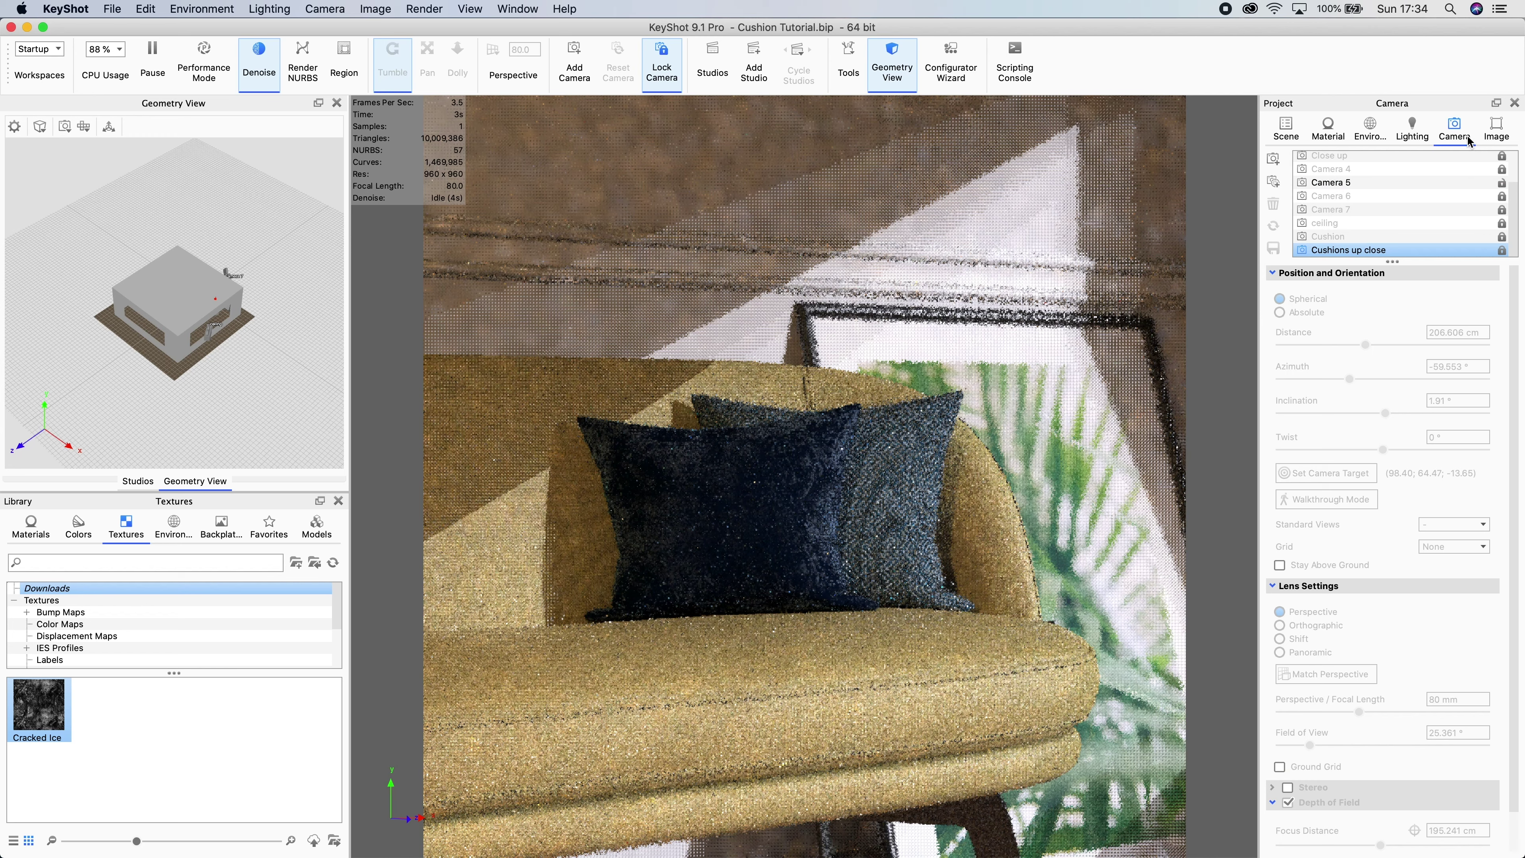
- Apply the 1440 x 900 landscape preset to the image resolution
click(1497, 128)
click(1489, 176)
mouse_move(1478, 189)
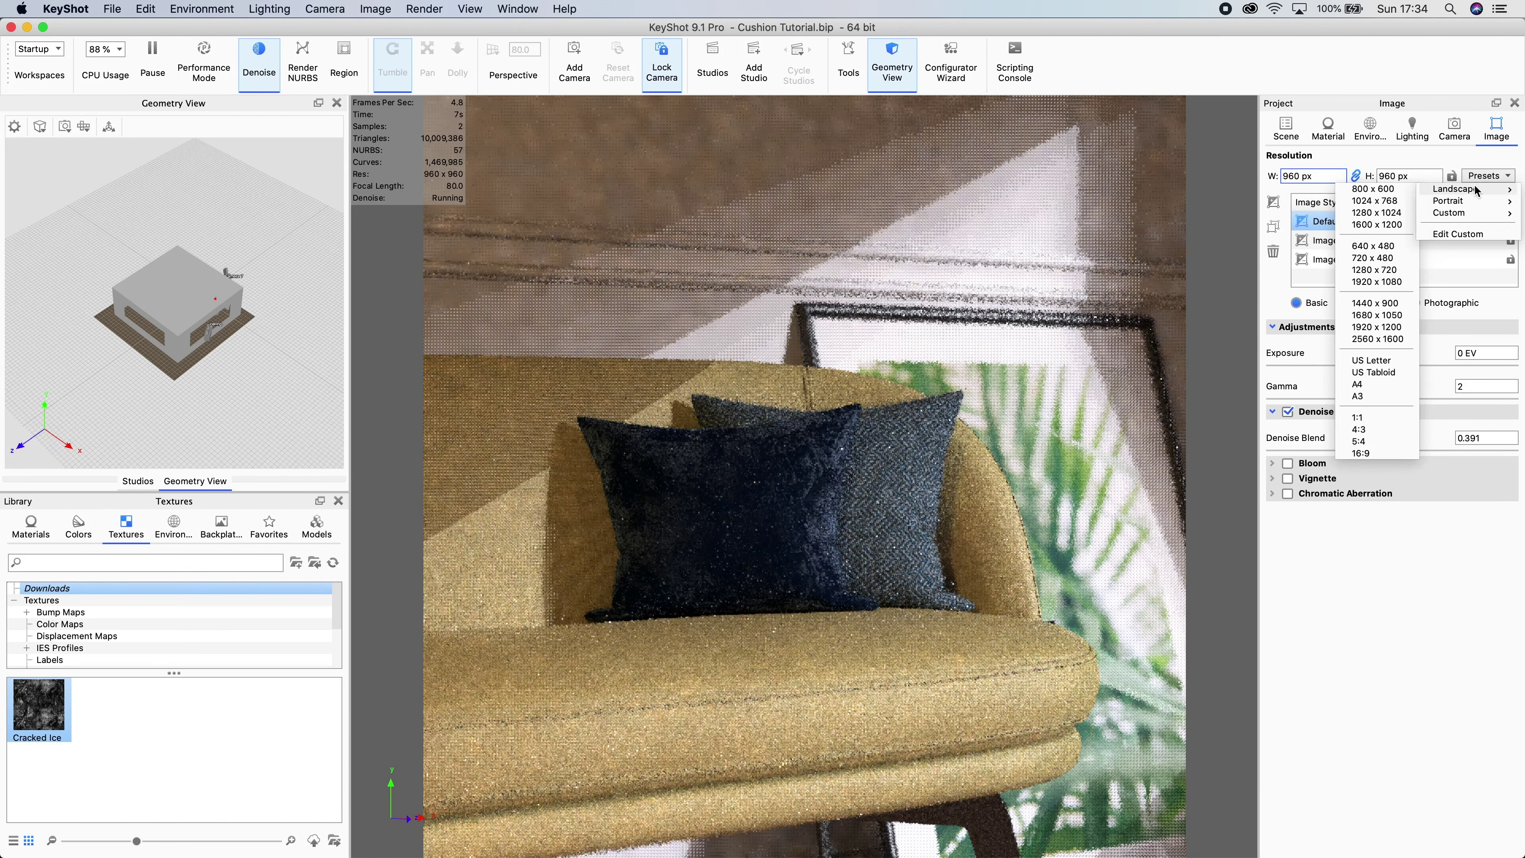
click(1381, 303)
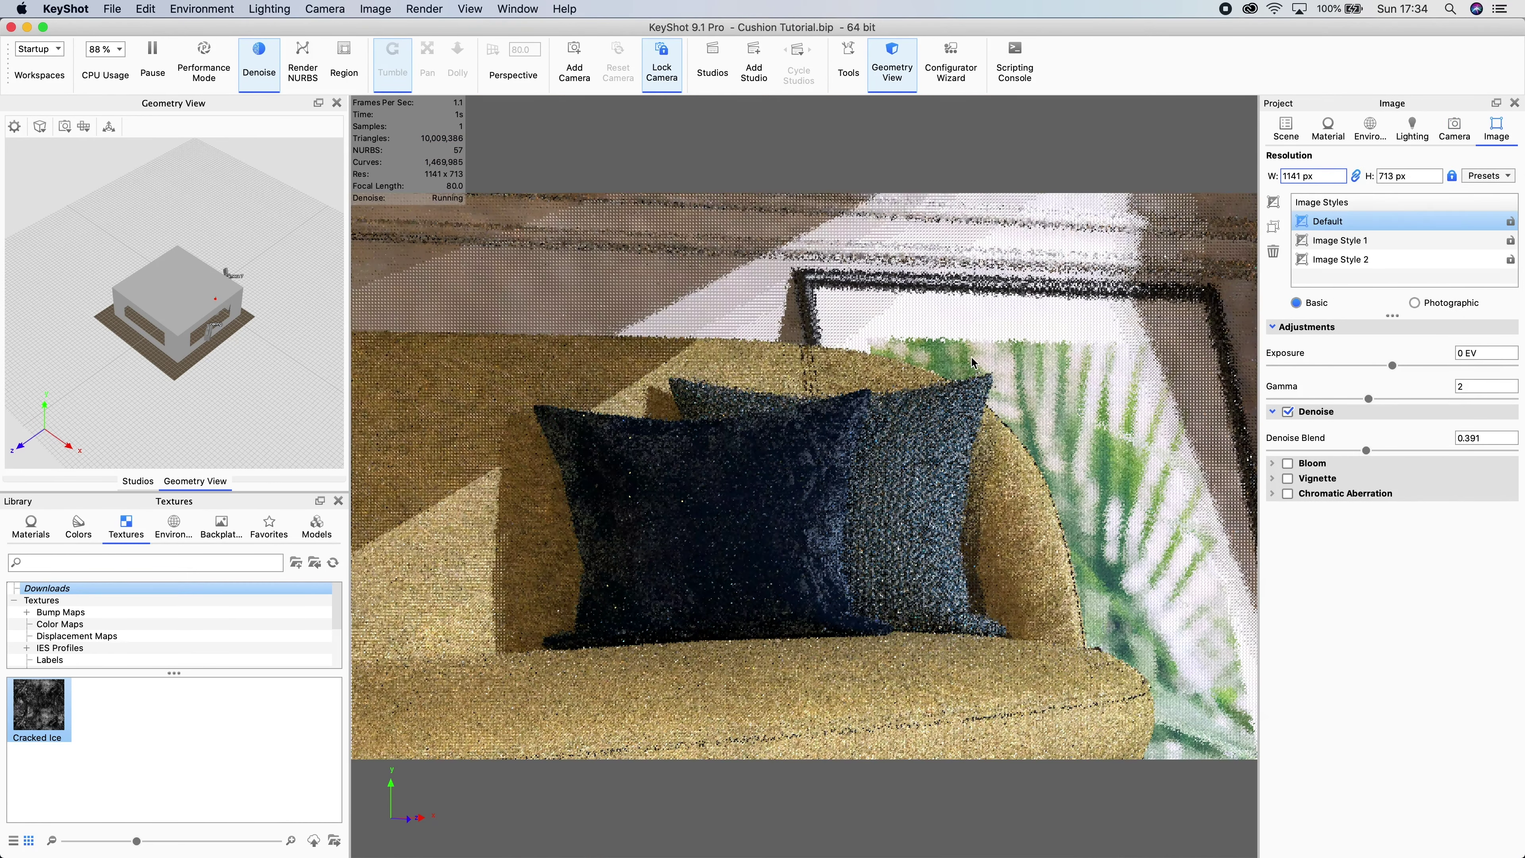